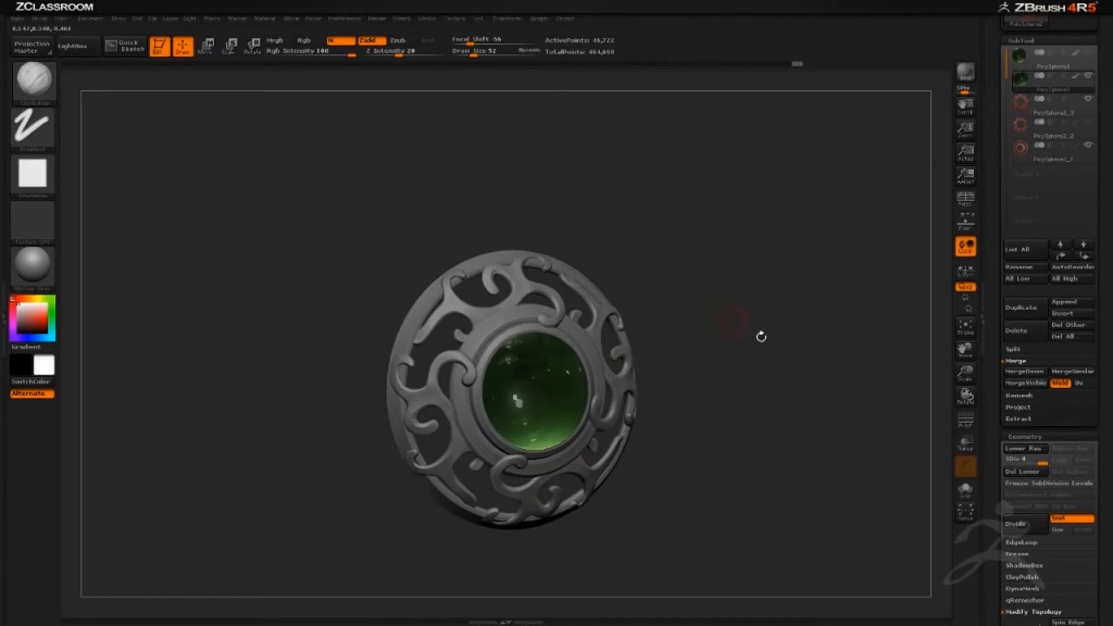
Append a Ring3D primitive to the pendant as a new subtool and make it the active subtool.
click(1066, 304)
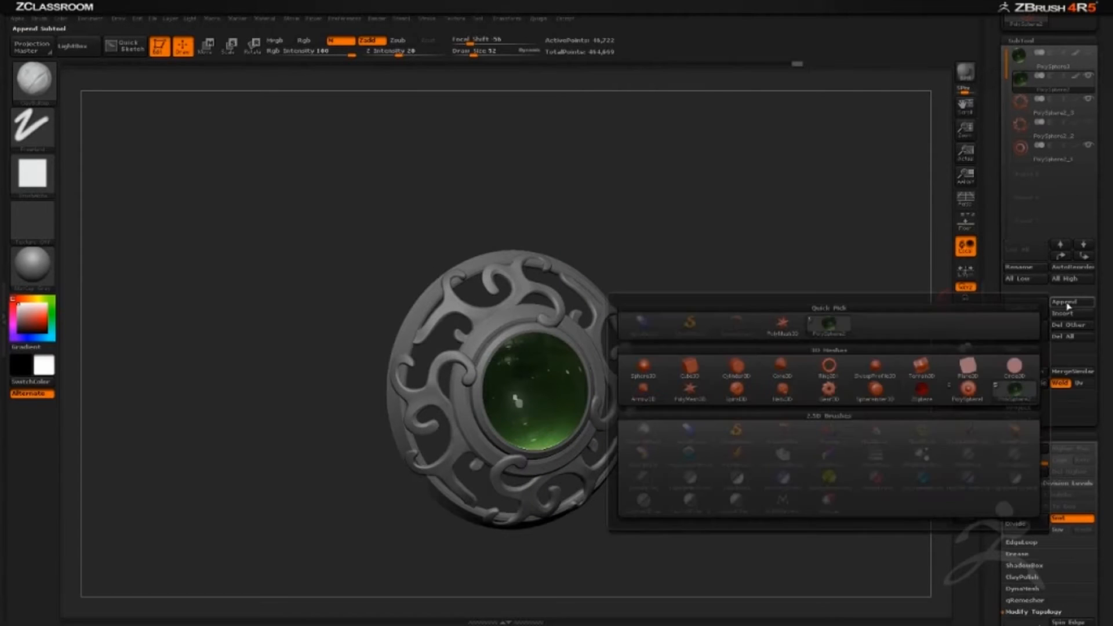
click(828, 371)
drag(724, 262, 750, 335)
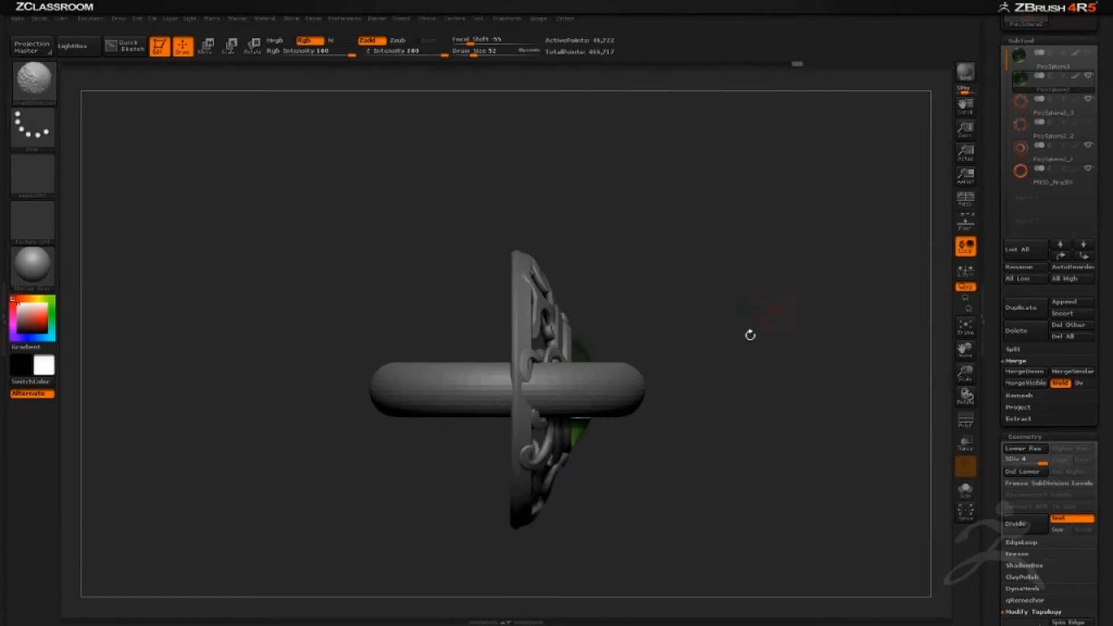
drag(824, 300, 620, 324)
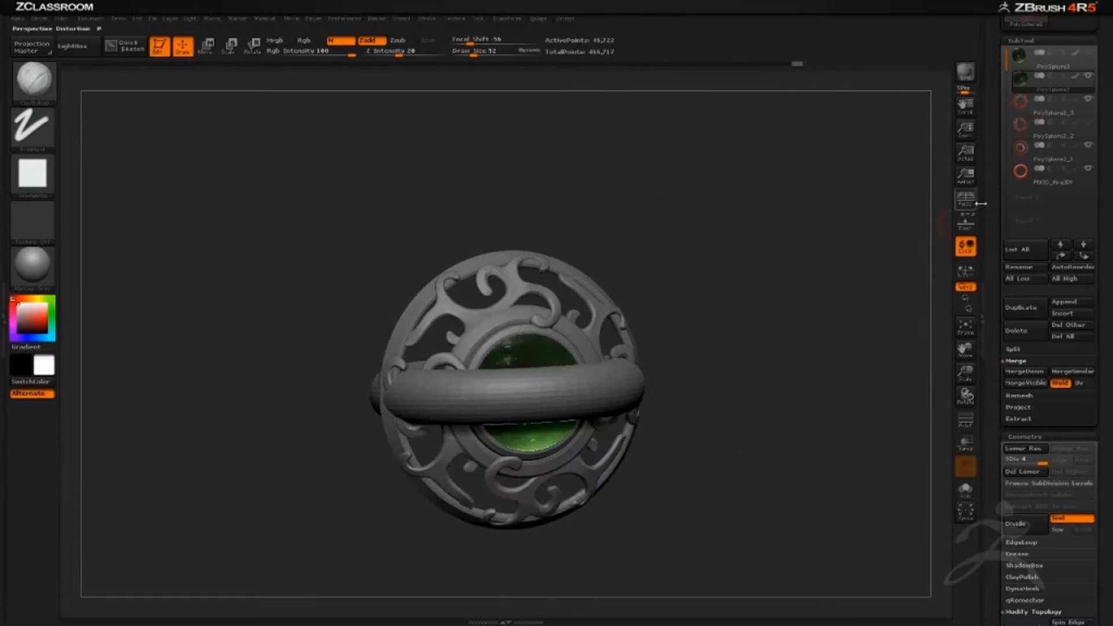
click(1047, 184)
Rotate the ring 90 degrees with the Rotate deformation so it stands upright, perpendicular to the medallion.
drag(777, 377, 826, 407)
drag(994, 407, 960, 267)
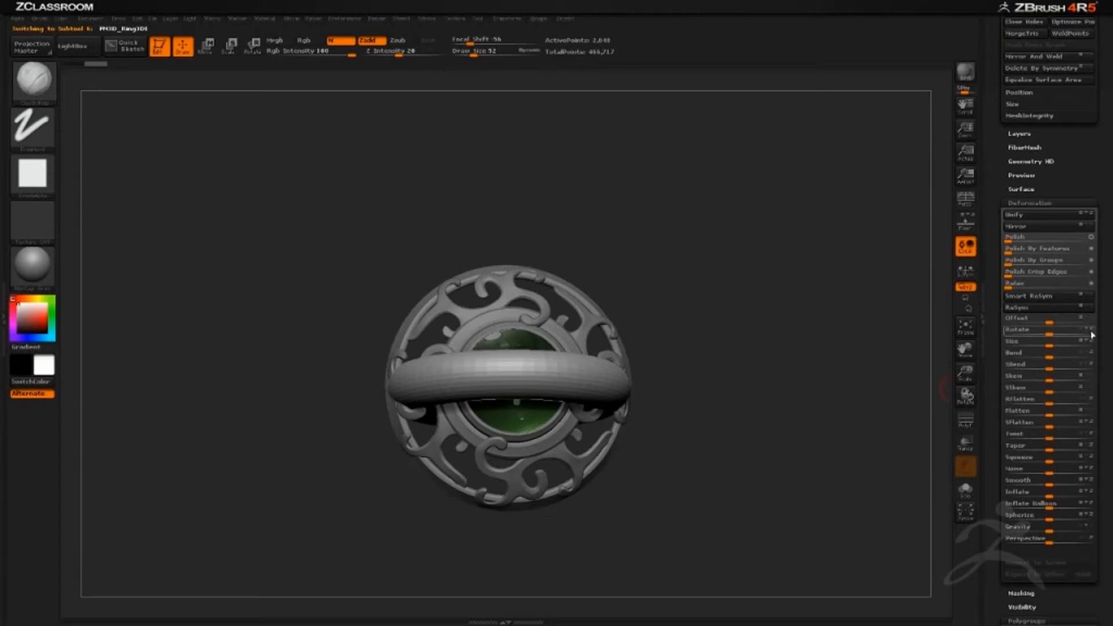
mouse_move(1050, 332)
mouse_down()
mouse_move(1017, 333)
mouse_move(1036, 332)
mouse_up()
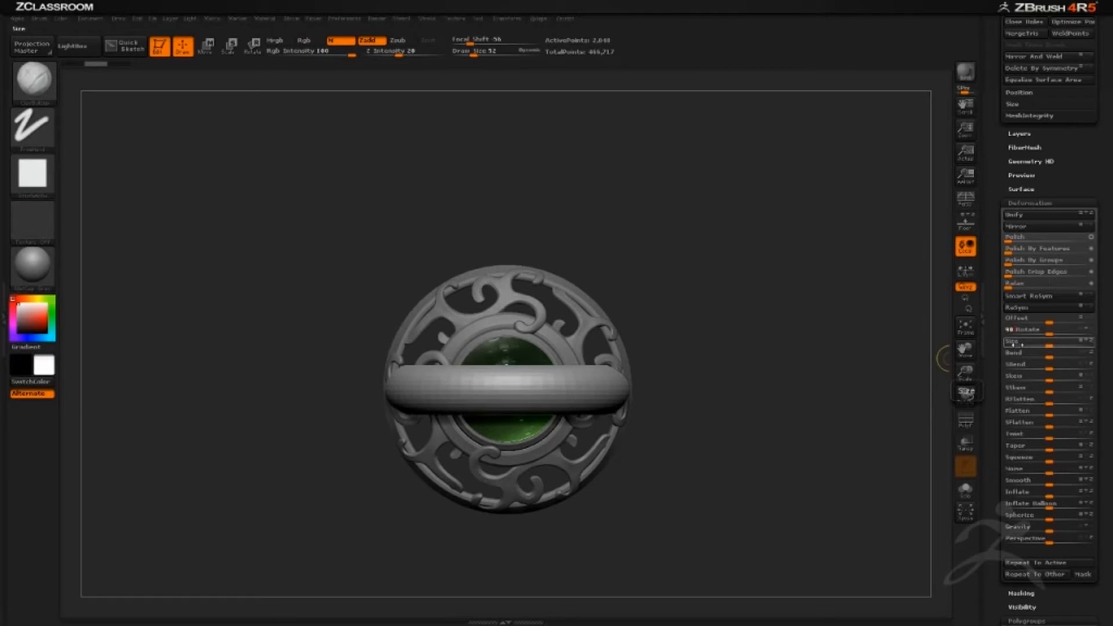
key(Return)
shift+drag(660, 267, 645, 342)
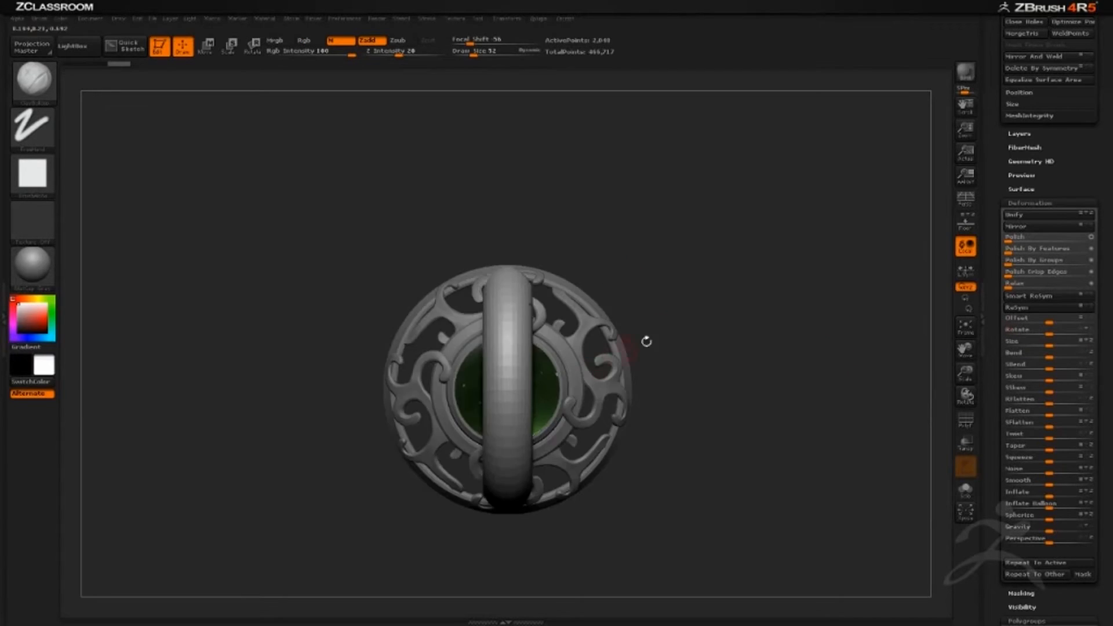
Move the ring straight up with a vertical transpose line until it rises above the medallion's upper edge.
drag(690, 305, 604, 328)
shift+drag(581, 248, 613, 241)
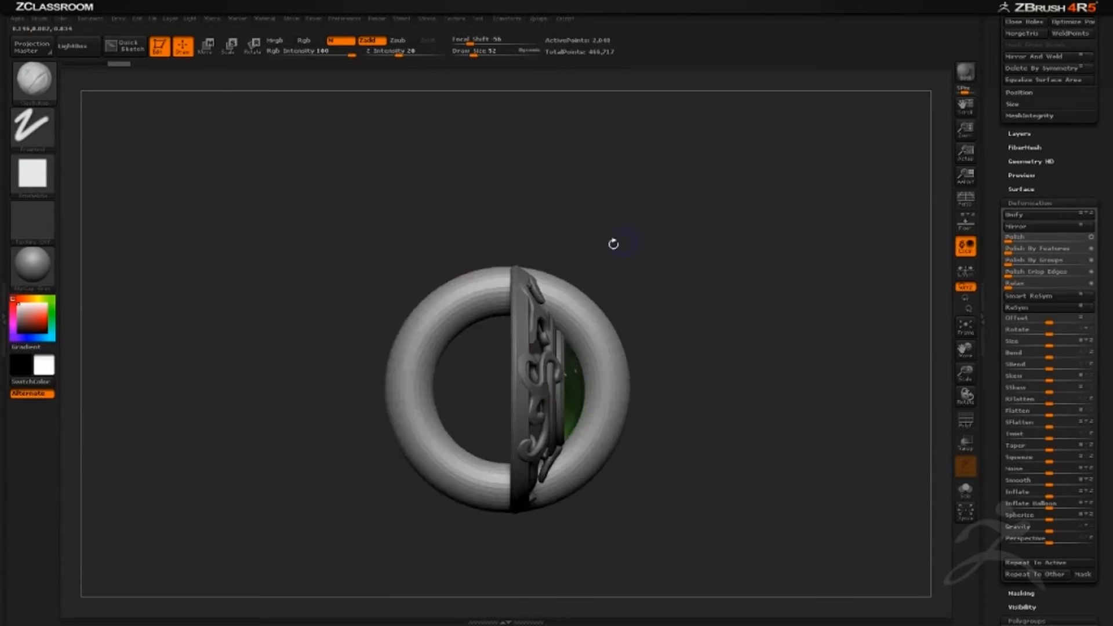
click(213, 52)
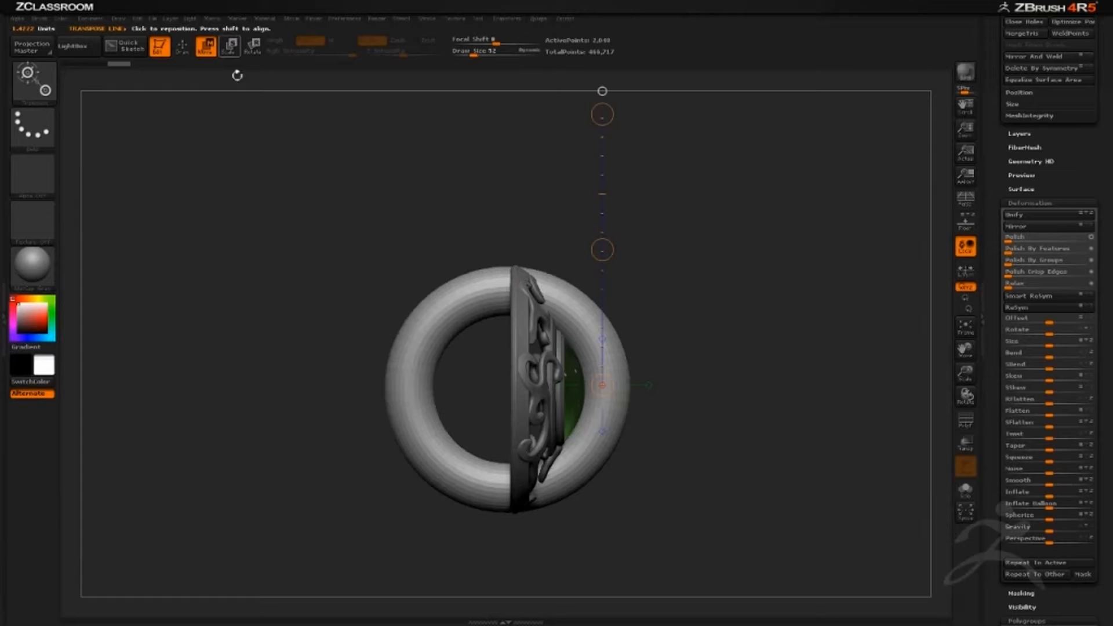
drag(479, 294, 477, 103)
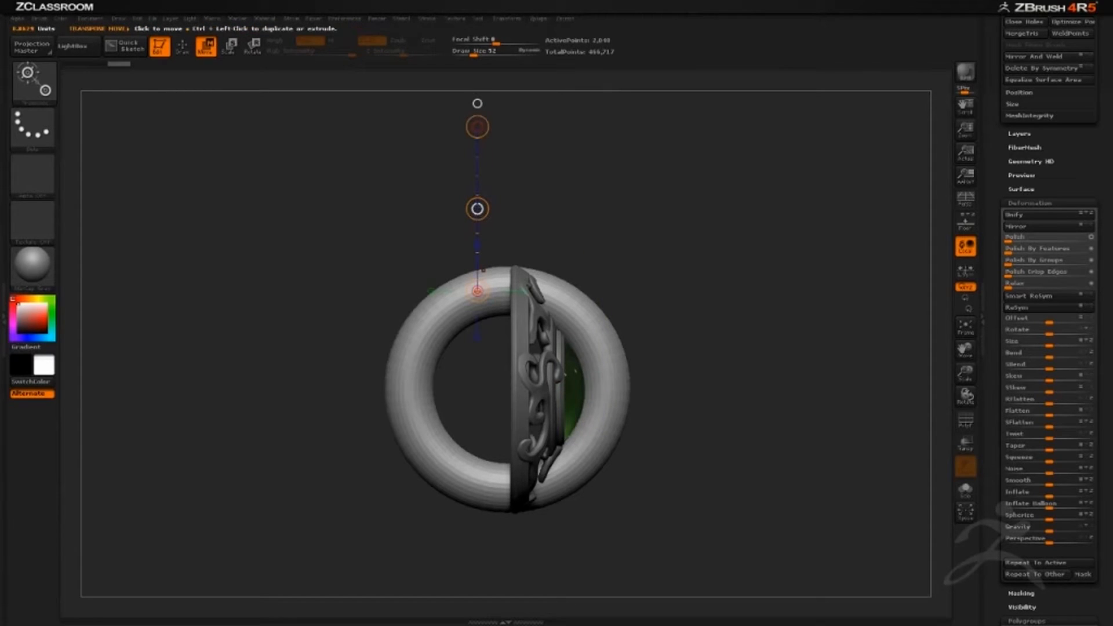
drag(477, 209, 476, 72)
drag(829, 251, 925, 233)
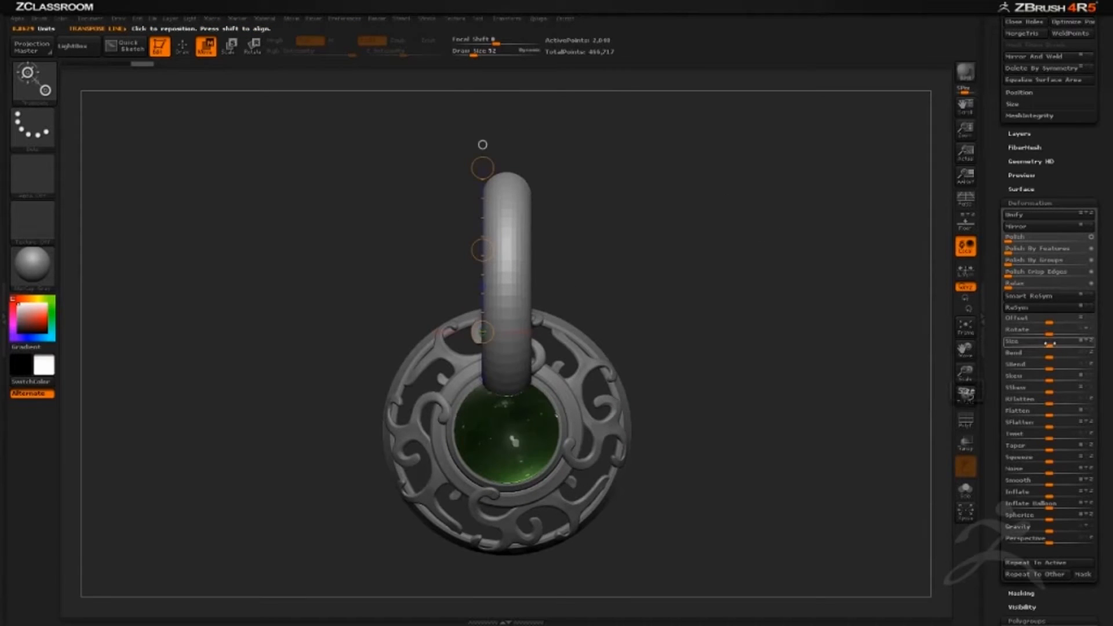
Shrink the ring with the Size deformation and raise it to the medallion's upper rim.
drag(1049, 343, 1025, 345)
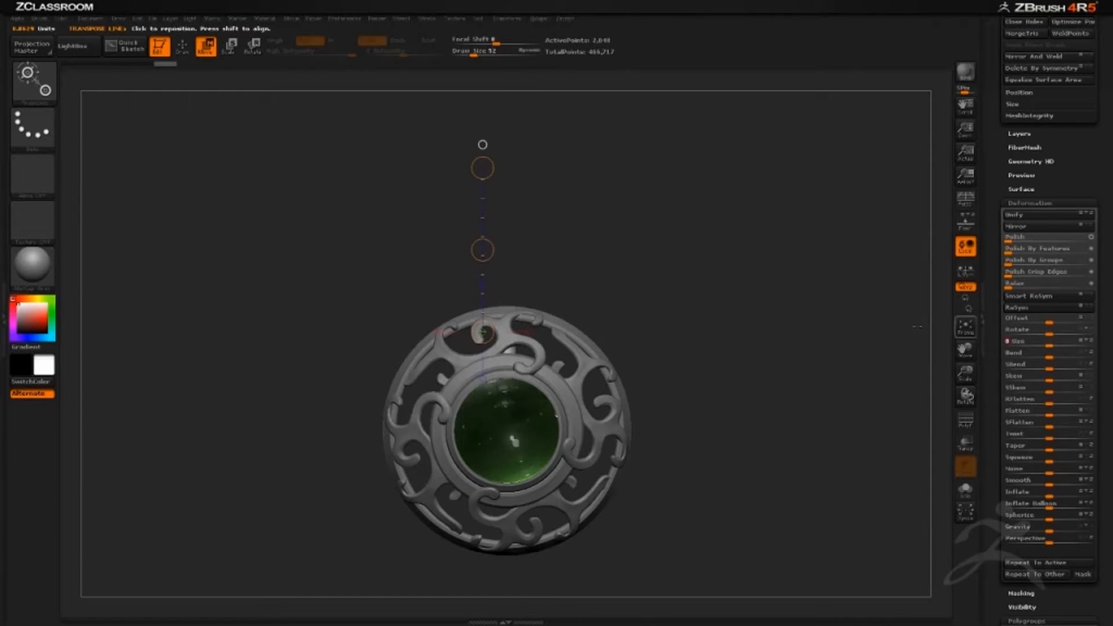
shift+drag(917, 326, 742, 280)
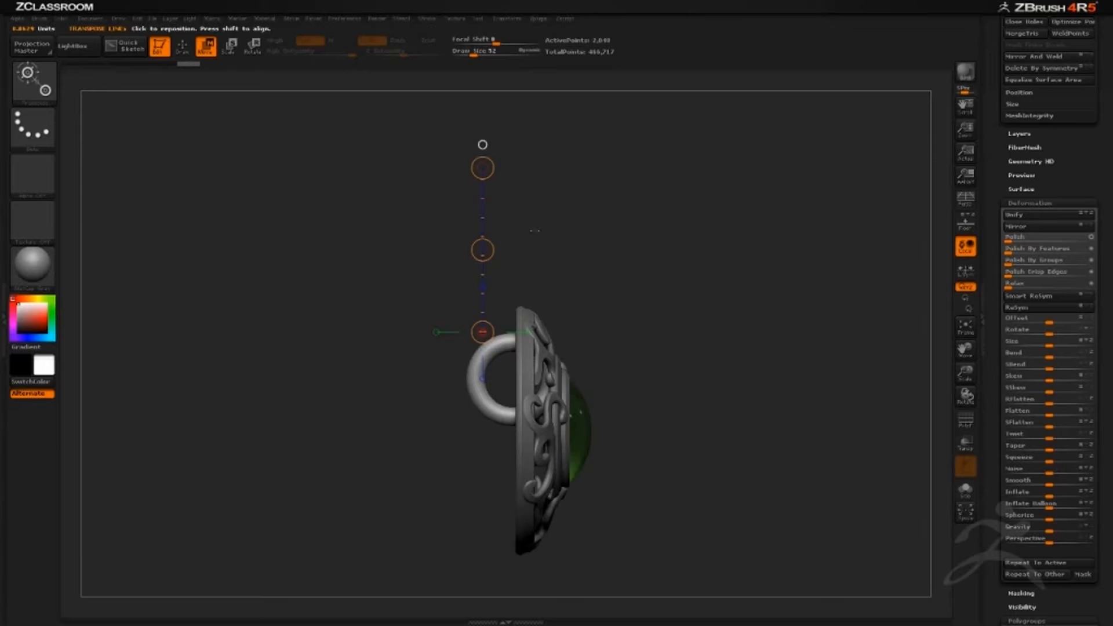
drag(530, 228, 510, 218)
shift+drag(483, 251, 476, 162)
drag(591, 232, 788, 278)
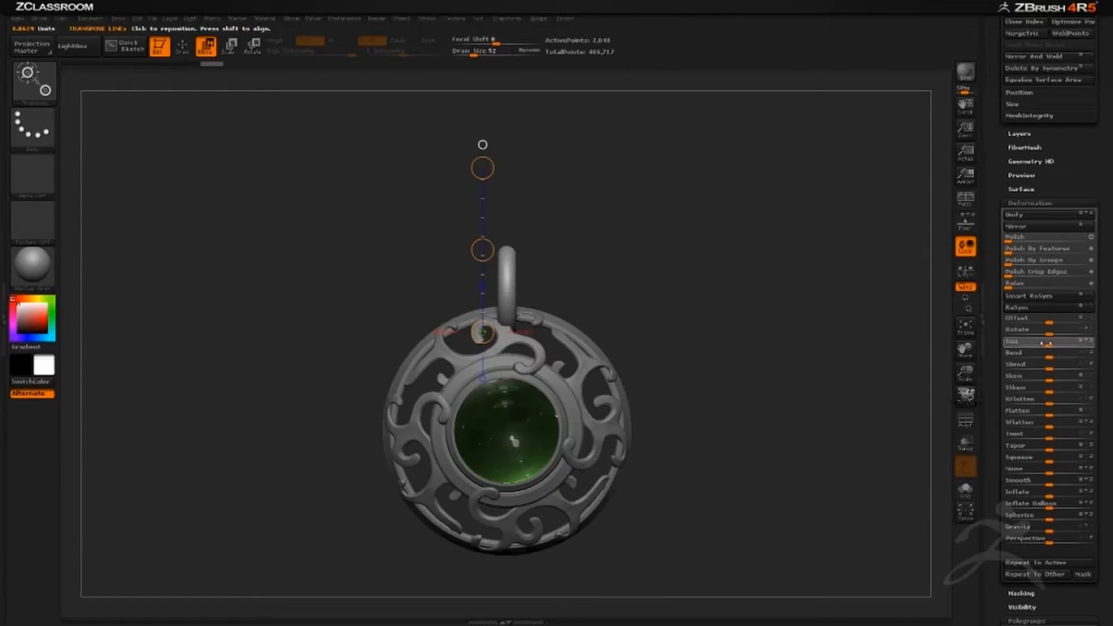
Shrink the ring further with the Size deformation and raise it again onto the medallion's upper edge.
drag(1049, 342, 1015, 342)
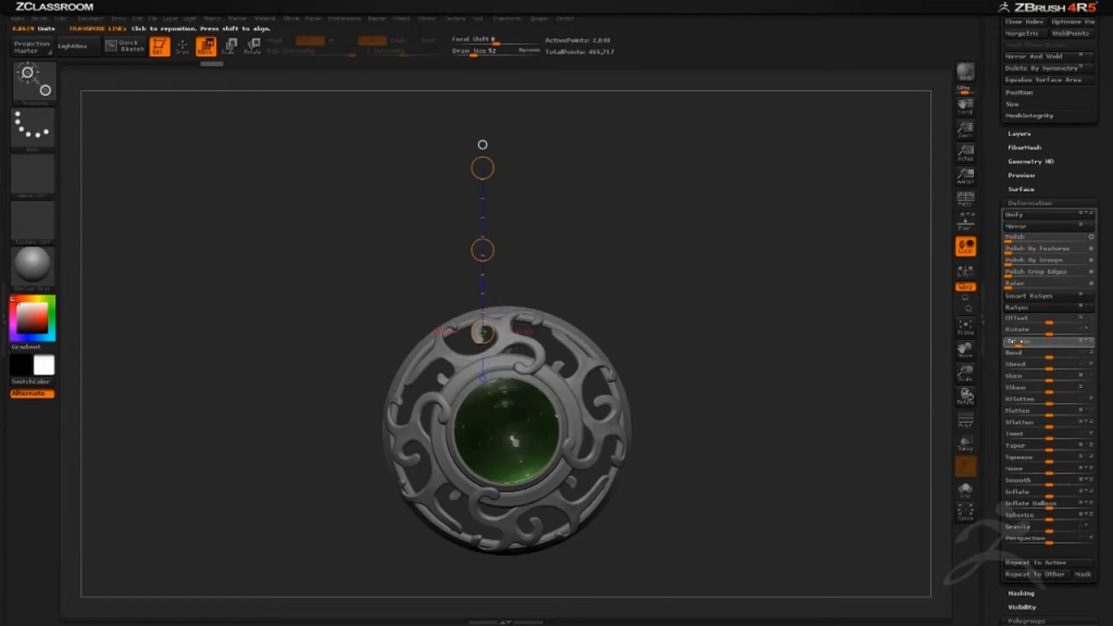
drag(779, 275, 887, 281)
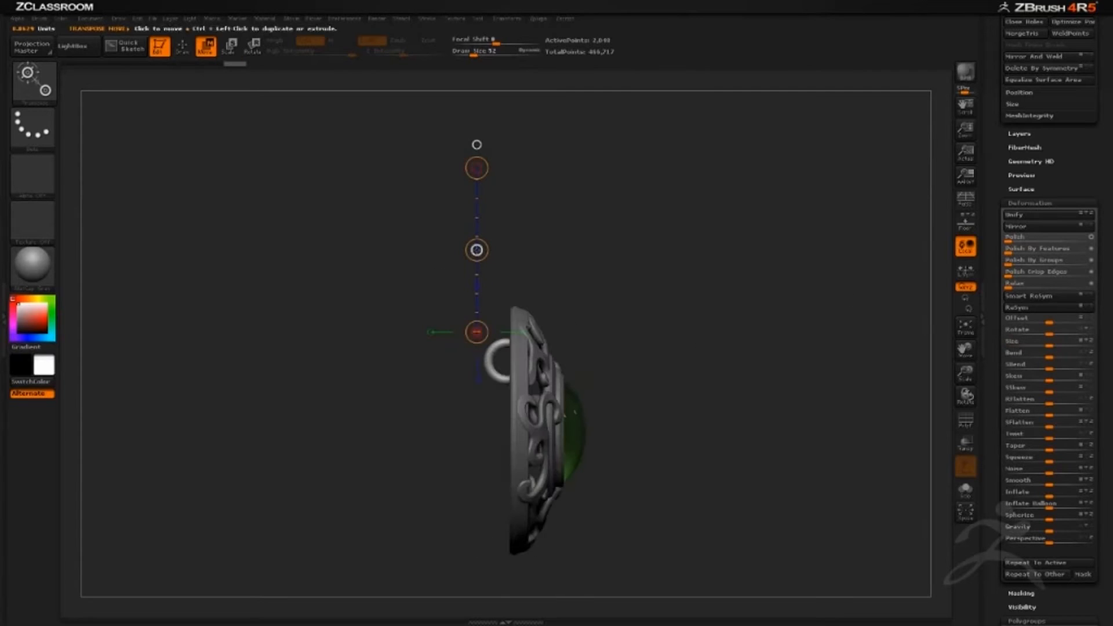
drag(478, 250, 472, 183)
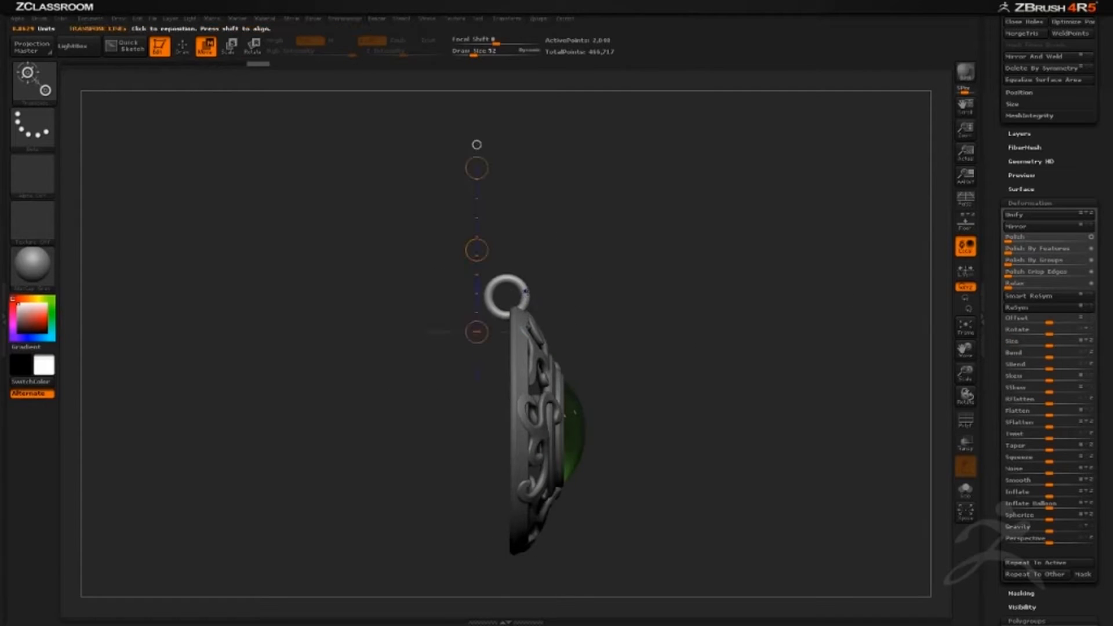
Shift the ring forward toward the gem side with a horizontal transpose line.
drag(525, 294, 778, 296)
shift+drag(505, 278, 795, 222)
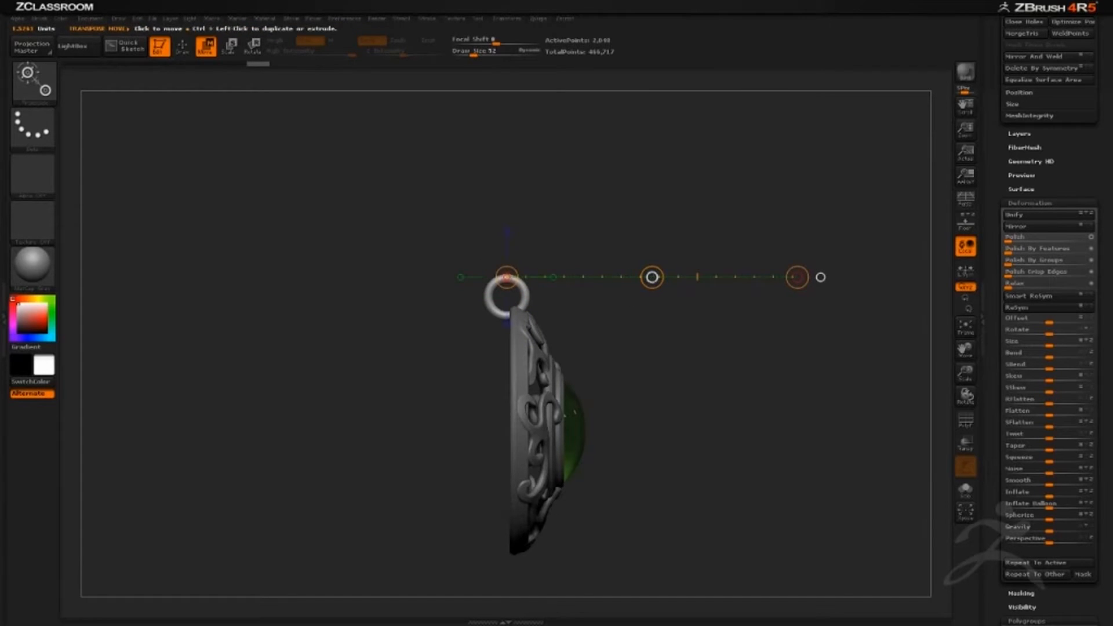
drag(651, 277, 677, 277)
shift+drag(765, 185, 686, 232)
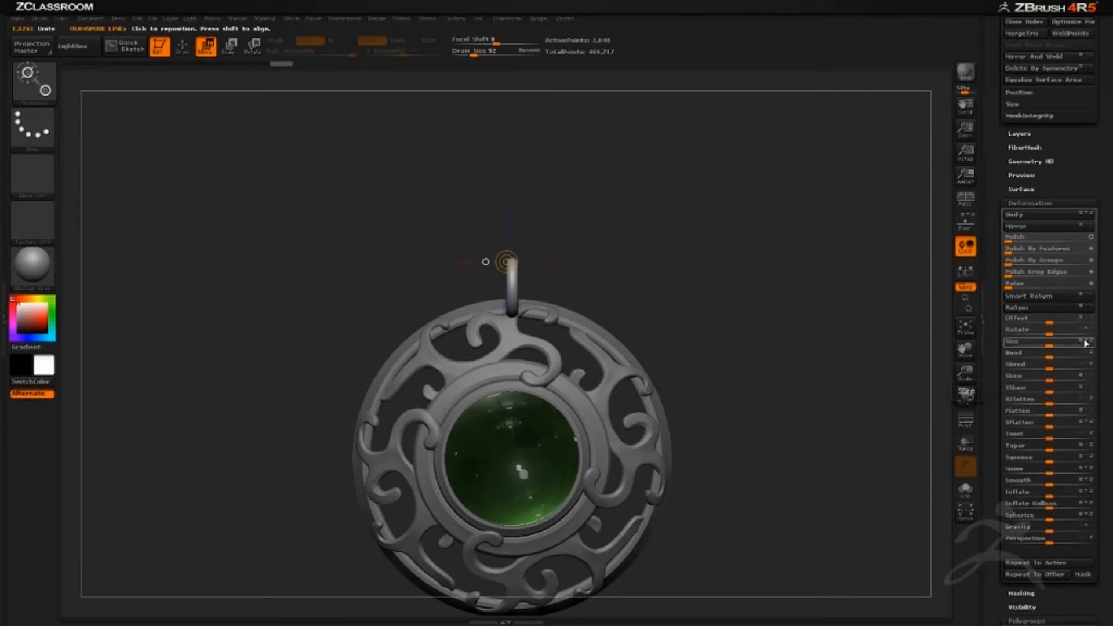
Thicken the ring along the X axis only with the Size deformation.
drag(1083, 345, 1077, 342)
drag(655, 215, 759, 168)
drag(759, 168, 779, 192)
Shift the ring slightly back and up so it sits centered over the medallion's upper rim.
click(903, 264)
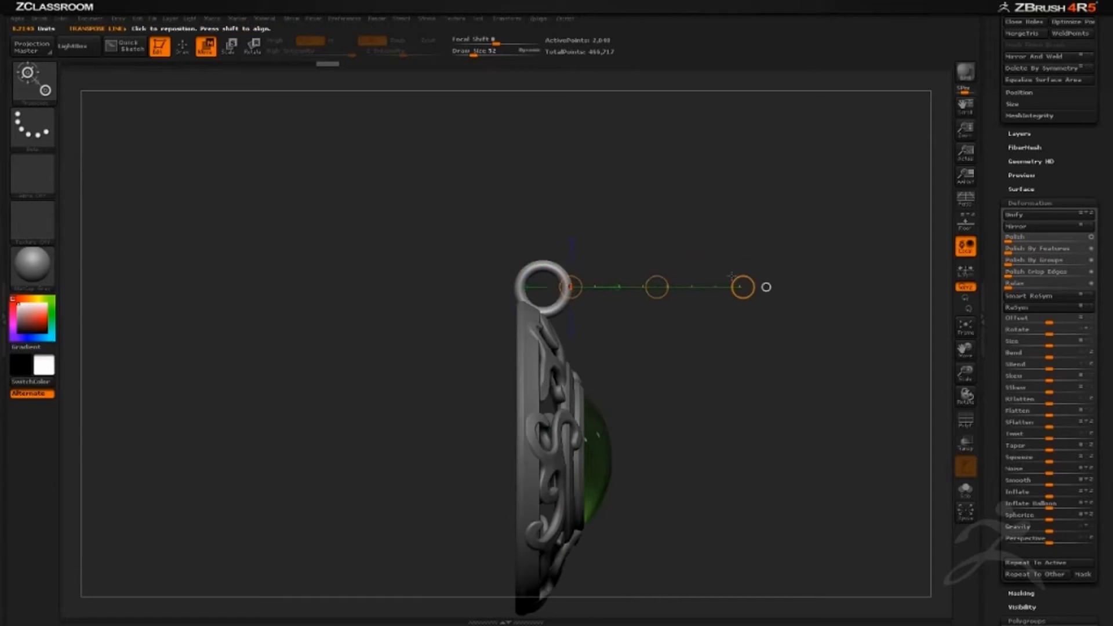
drag(657, 287, 647, 286)
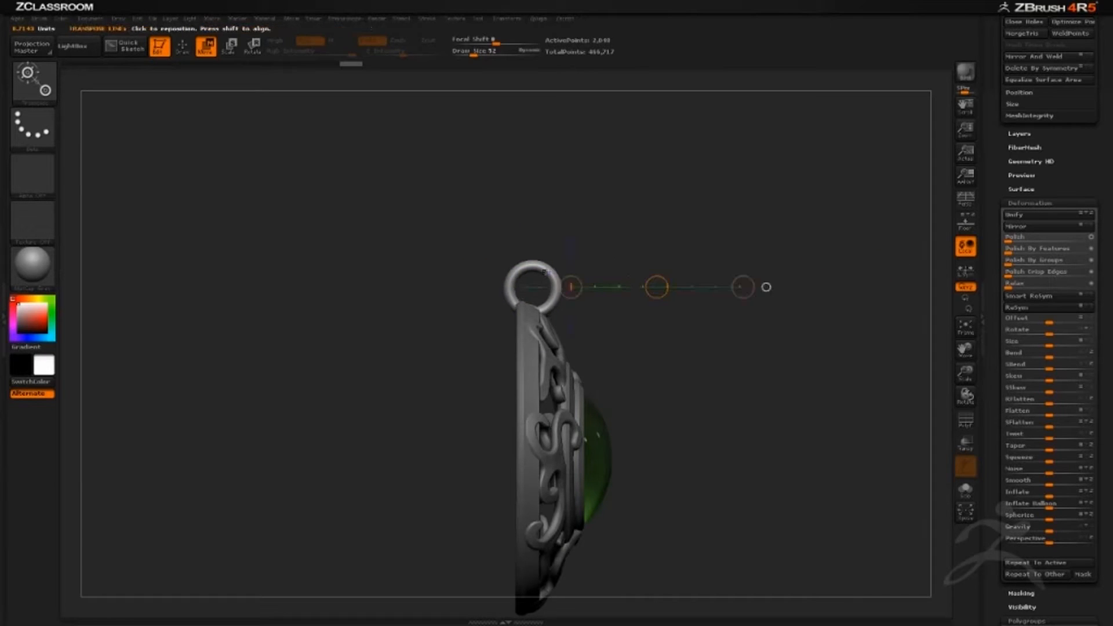
shift+drag(547, 271, 546, 179)
drag(546, 226, 546, 222)
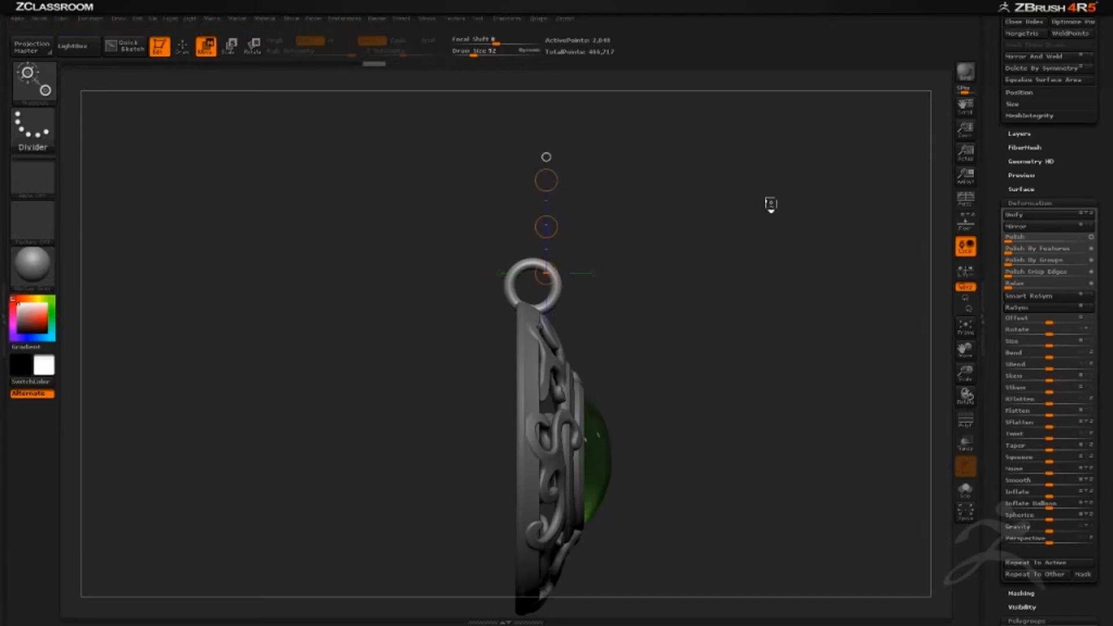
Nudge the ring a little higher in the opposite side view and check its placement from the front.
drag(771, 204, 701, 249)
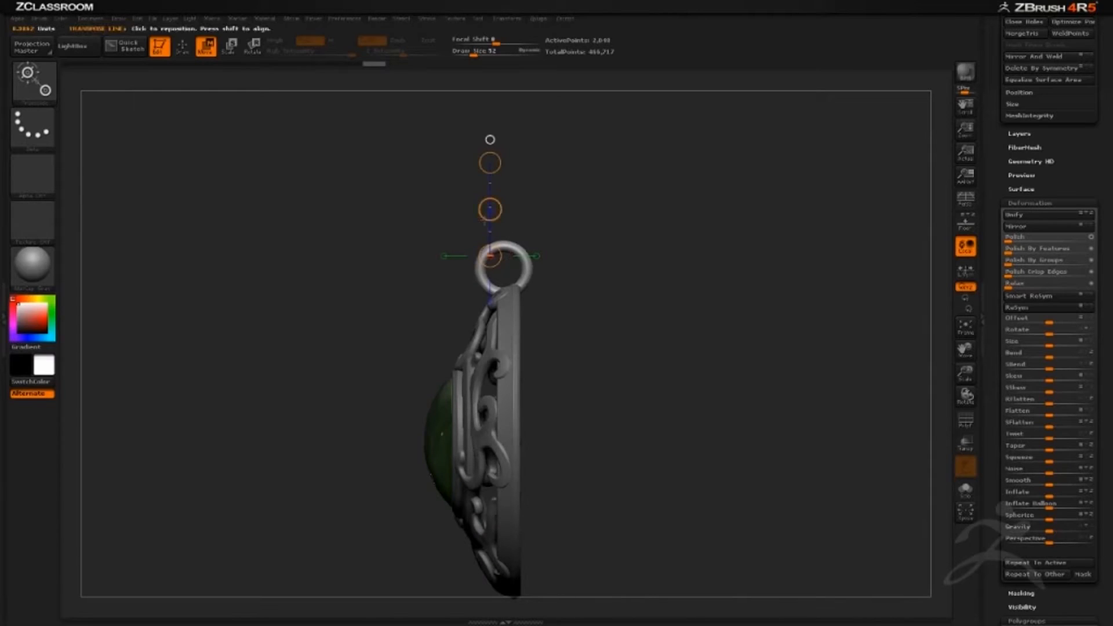
drag(490, 209, 485, 205)
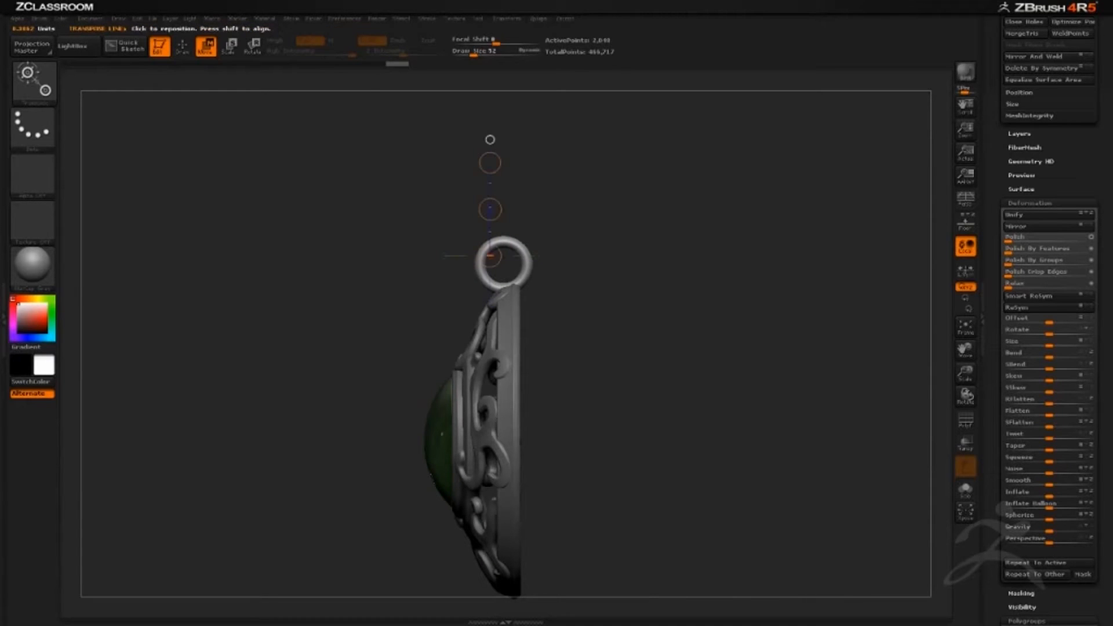
shift+drag(597, 179, 653, 173)
shift+drag(598, 195, 585, 218)
alt+drag(667, 215, 555, 225)
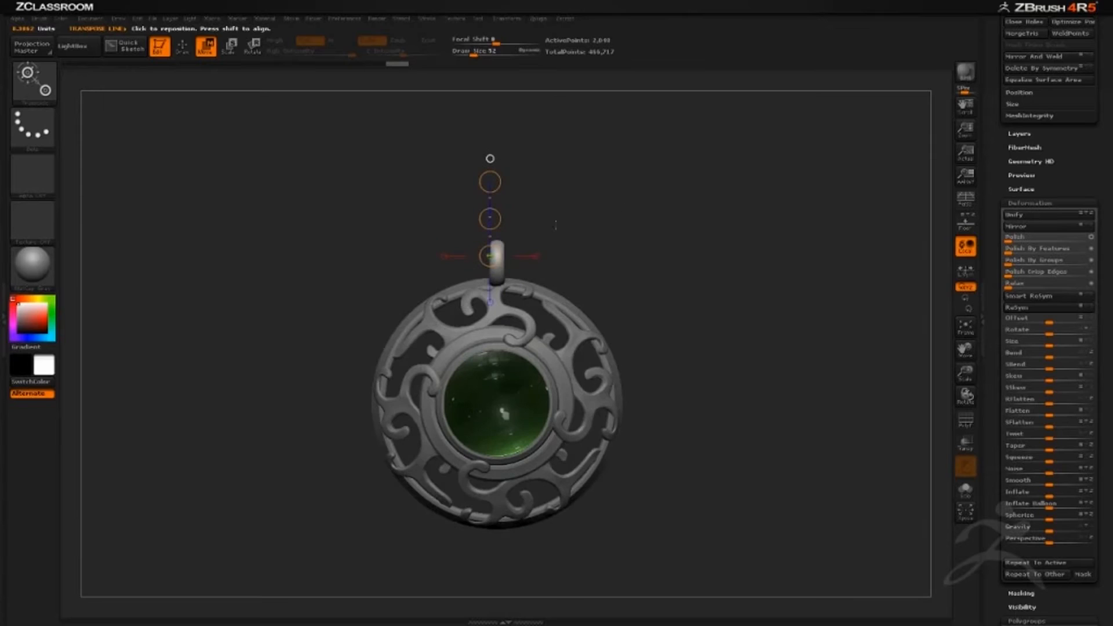
drag(555, 175, 582, 162)
Duplicate the ring subtool and make the copy the active subtool.
drag(989, 185, 990, 288)
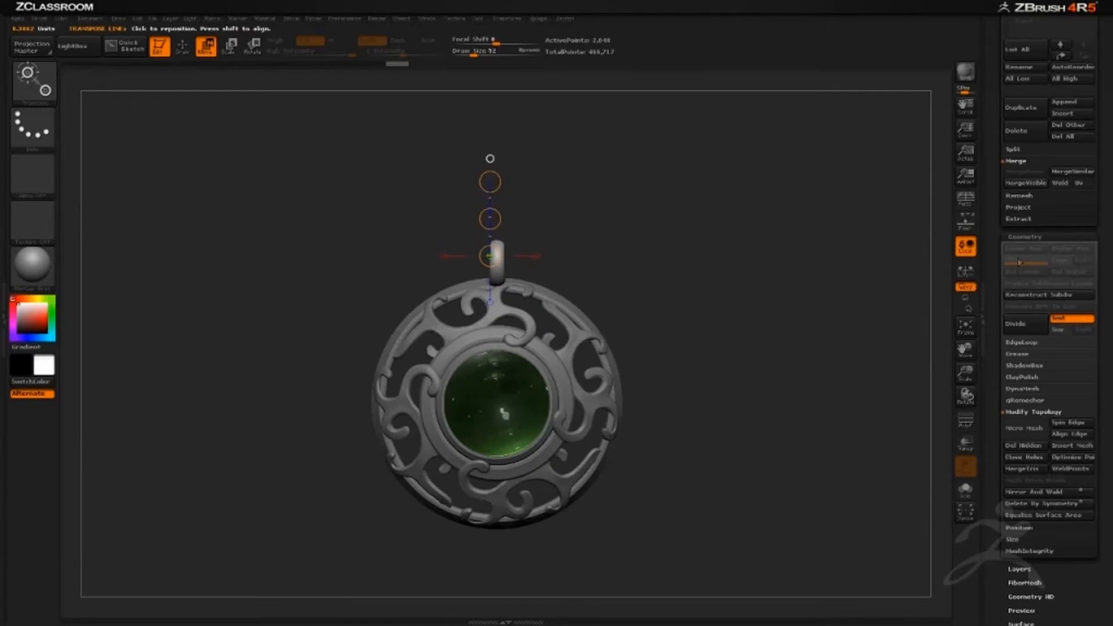
drag(989, 236, 1003, 406)
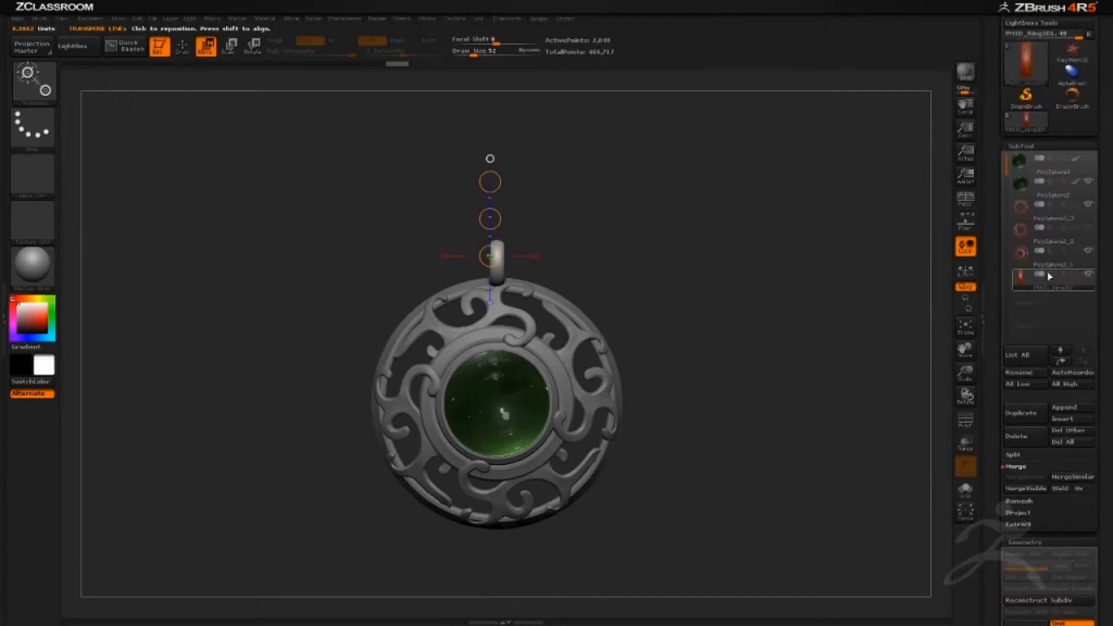
click(1033, 417)
click(1043, 314)
Rotate the duplicated ring 90 degrees with the Rotate deformation so it lies perpendicular to the first ring.
drag(658, 272, 719, 270)
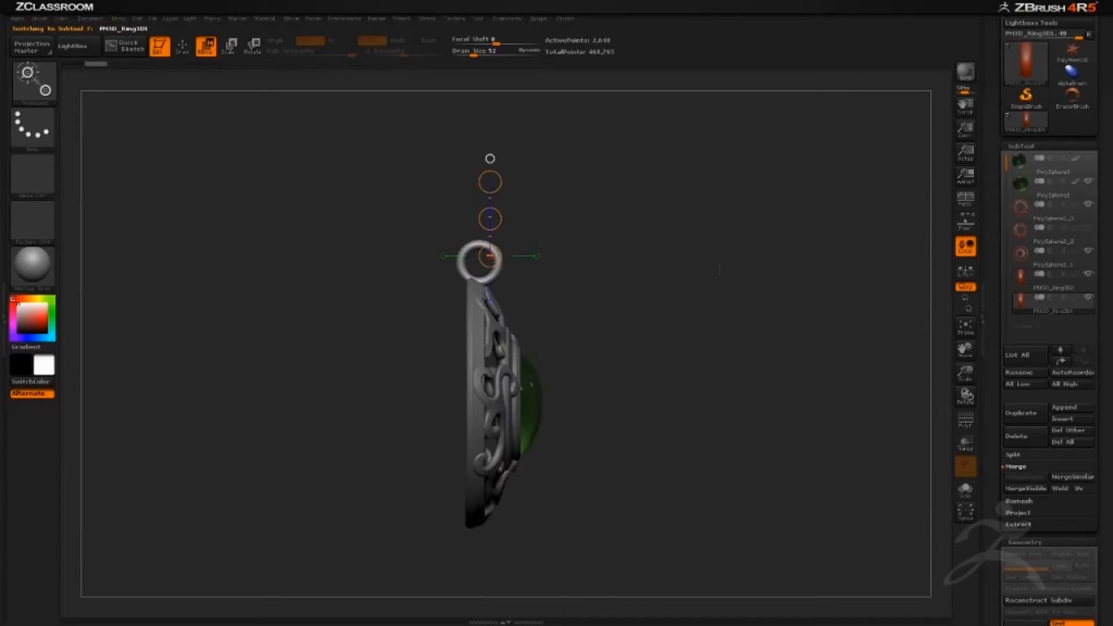
drag(989, 352, 969, 224)
drag(1051, 246, 1053, 246)
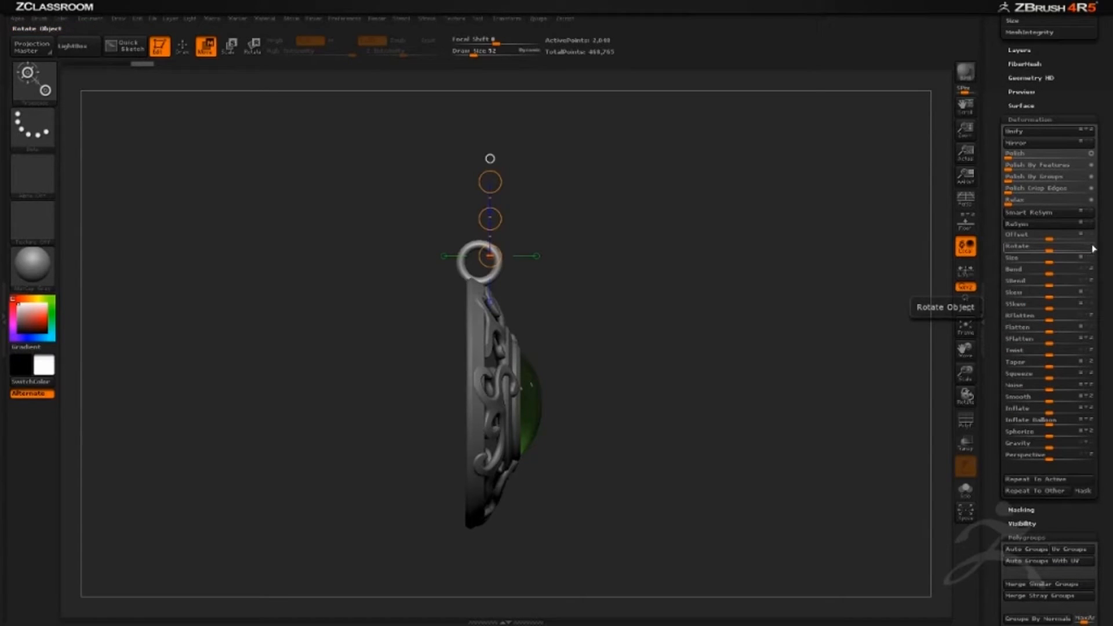
click(1054, 250)
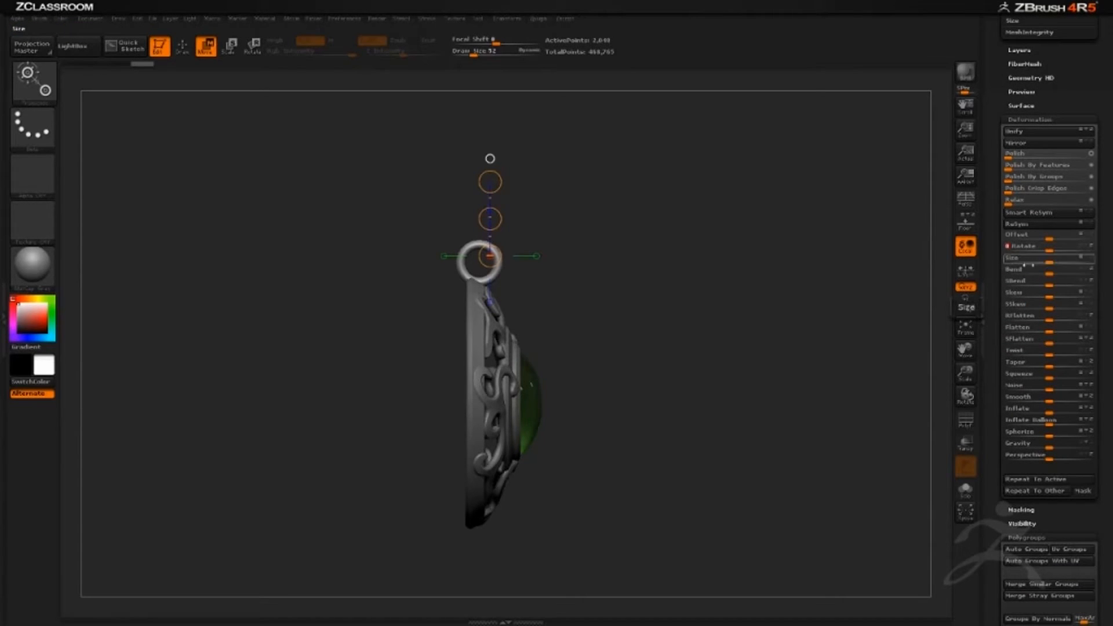
text(90)
key(Return)
drag(789, 301, 788, 366)
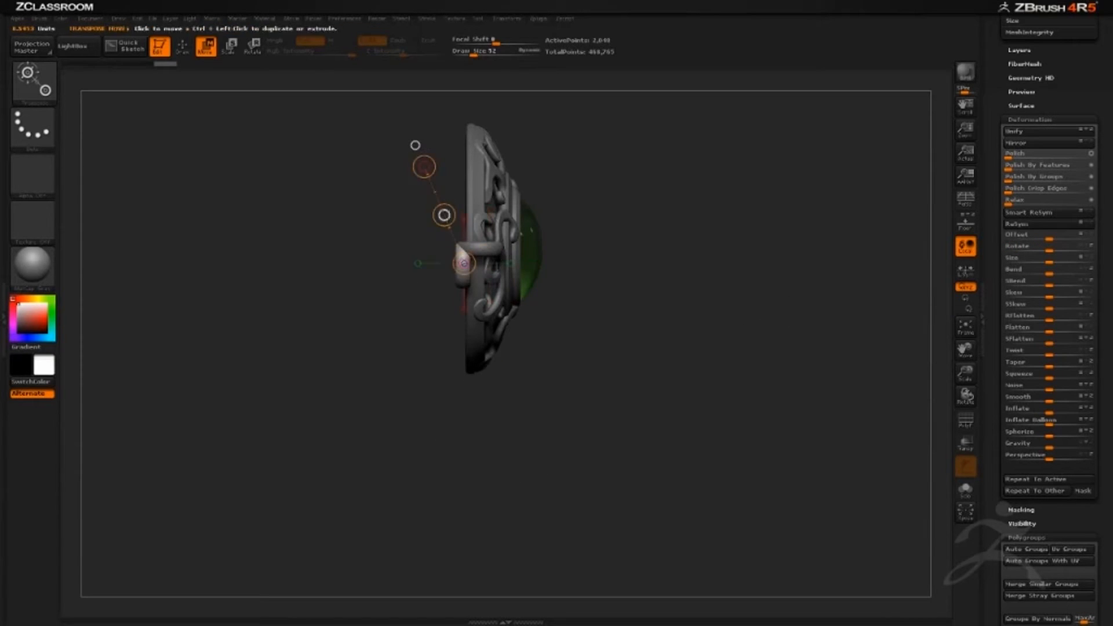
Center the duplicated ring on the first ring and raise it so the two interlink above the medallion.
shift+drag(465, 280, 465, 419)
drag(465, 338, 479, 323)
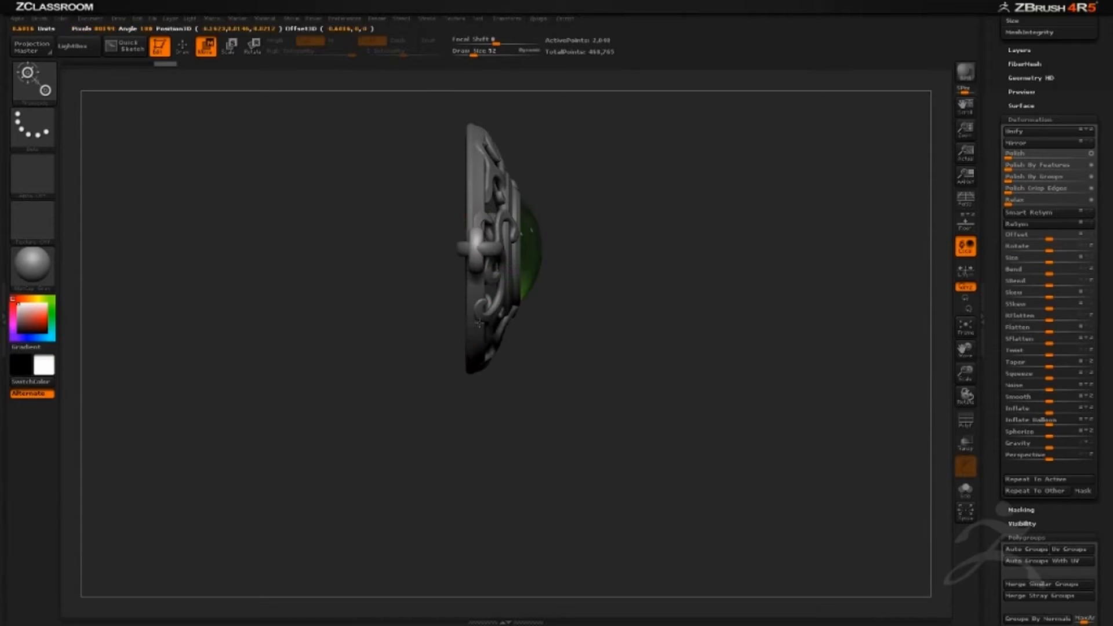
mouse_move(629, 279)
mouse_down()
mouse_move(539, 267)
mouse_move(522, 172)
mouse_up()
mouse_move(522, 222)
mouse_down()
mouse_move(518, 202)
mouse_move(533, 206)
mouse_move(522, 218)
mouse_up()
drag(580, 174, 642, 167)
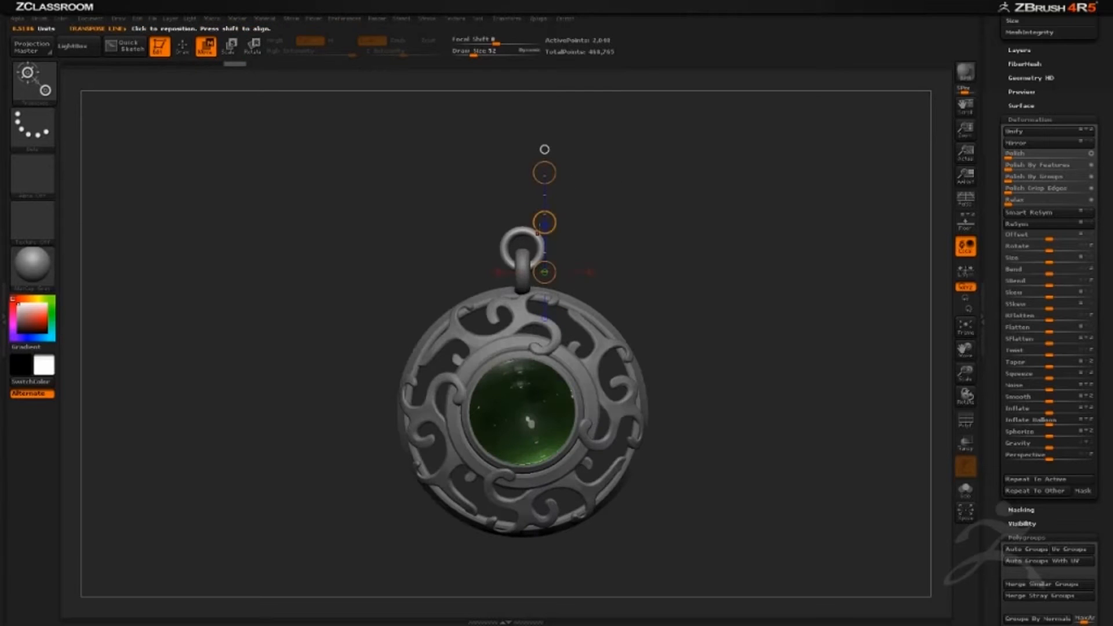
drag(544, 222, 542, 219)
alt+drag(655, 223, 747, 177)
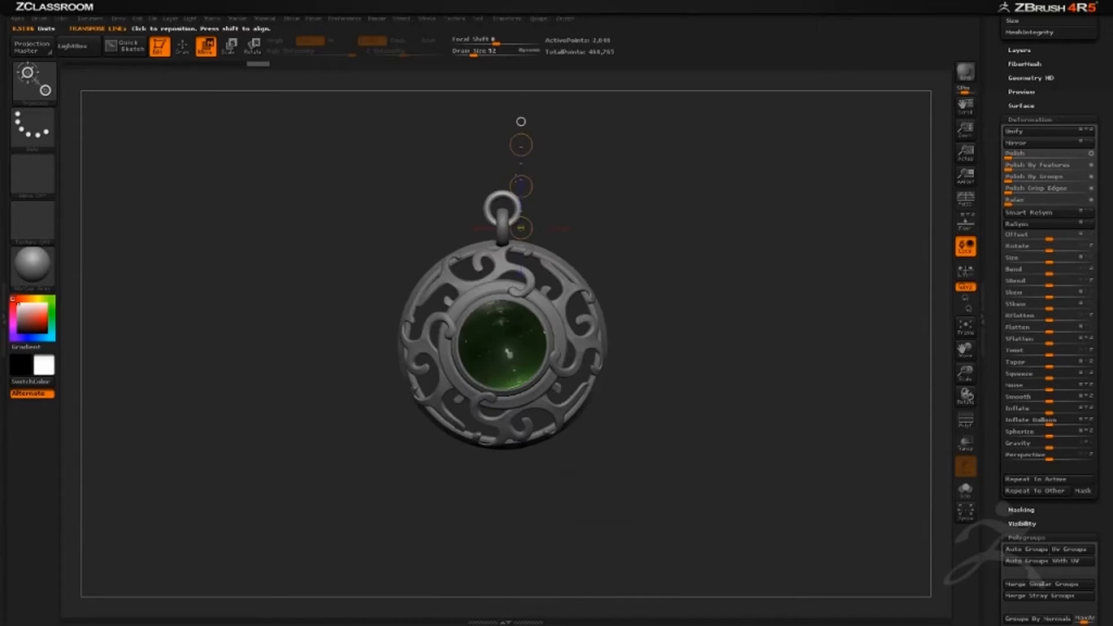
Switch from Move back to Draw mode and inspect the pendant with its linked rings from several angles.
click(182, 46)
alt+drag(684, 136, 701, 204)
drag(719, 203, 666, 198)
drag(579, 192, 474, 211)
shift+drag(812, 176, 872, 172)
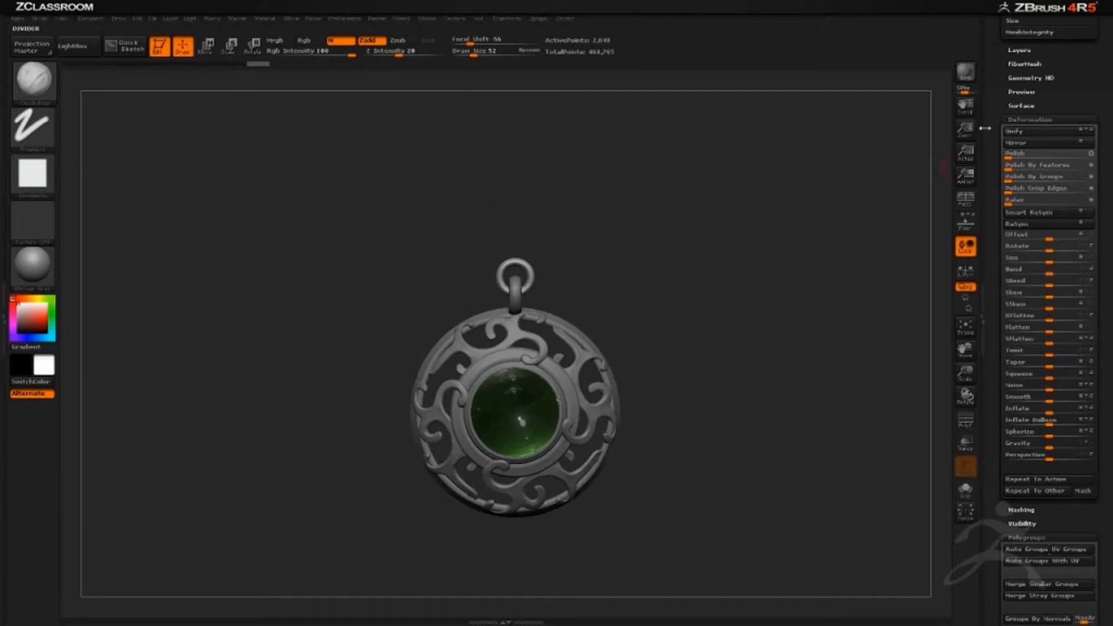
drag(987, 131, 988, 141)
drag(988, 141, 988, 278)
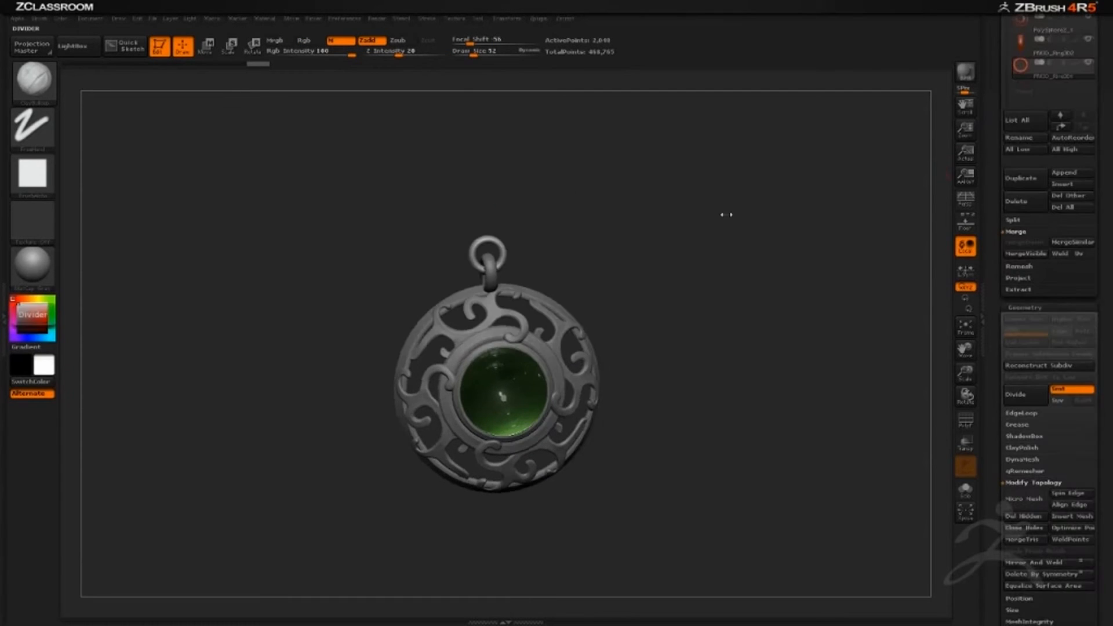
Switch from the pendant to a new Cylinder3D primitive.
drag(742, 214, 870, 273)
drag(990, 203, 994, 227)
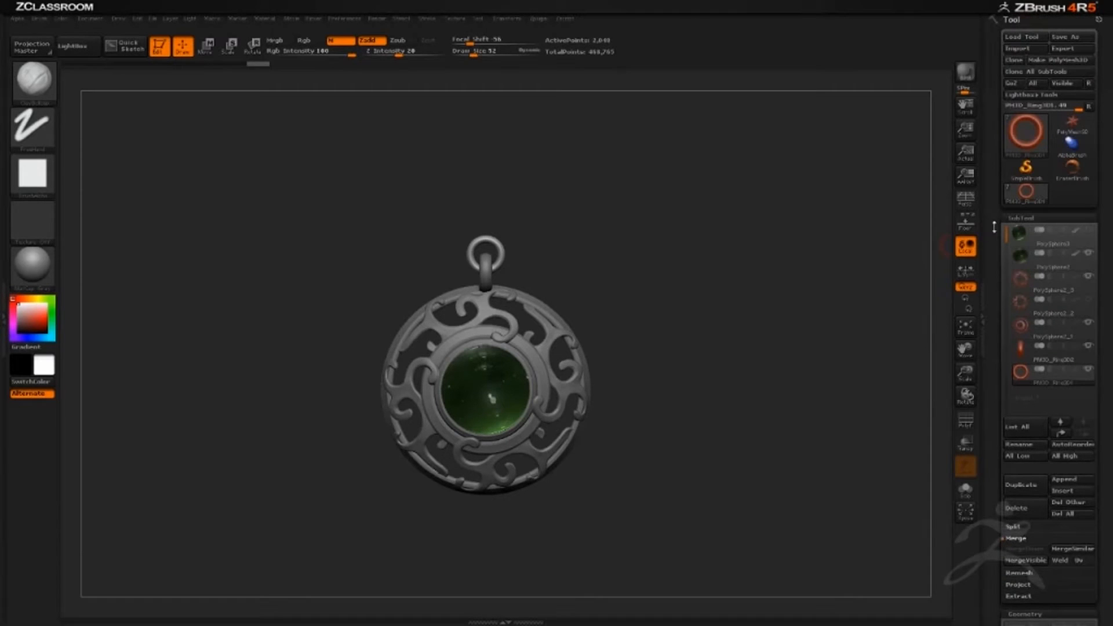
drag(895, 245, 893, 159)
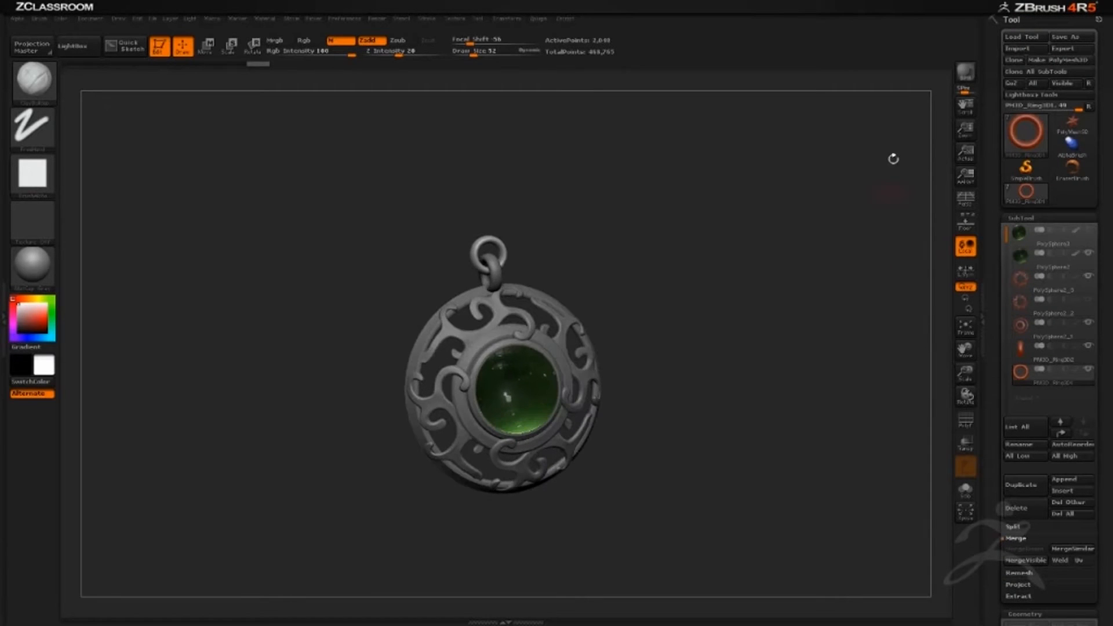
click(1072, 126)
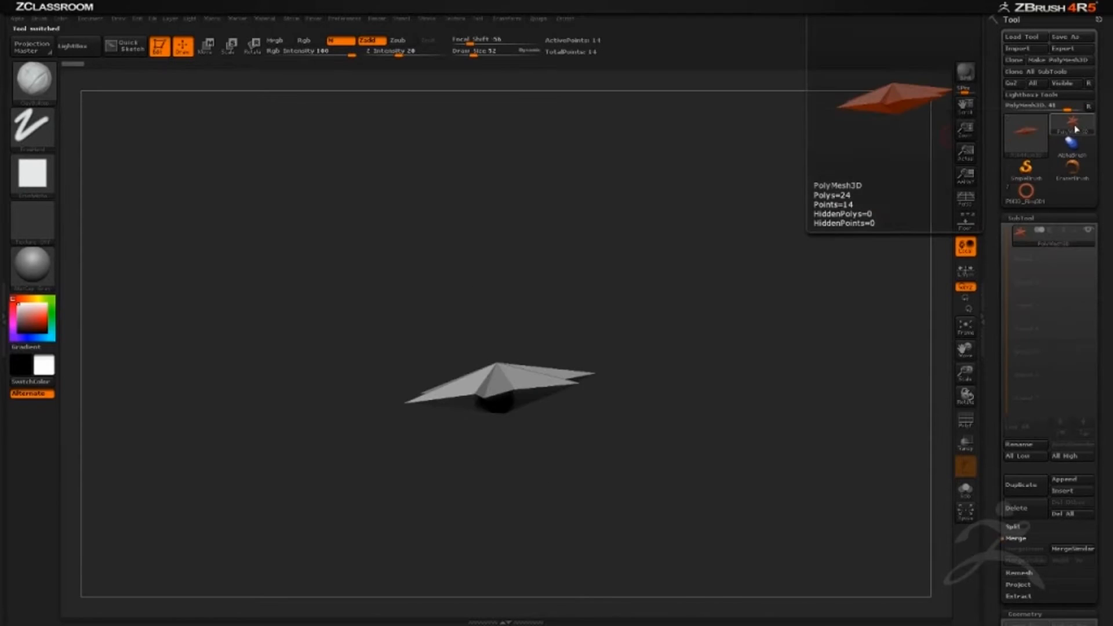
click(1073, 129)
click(1047, 140)
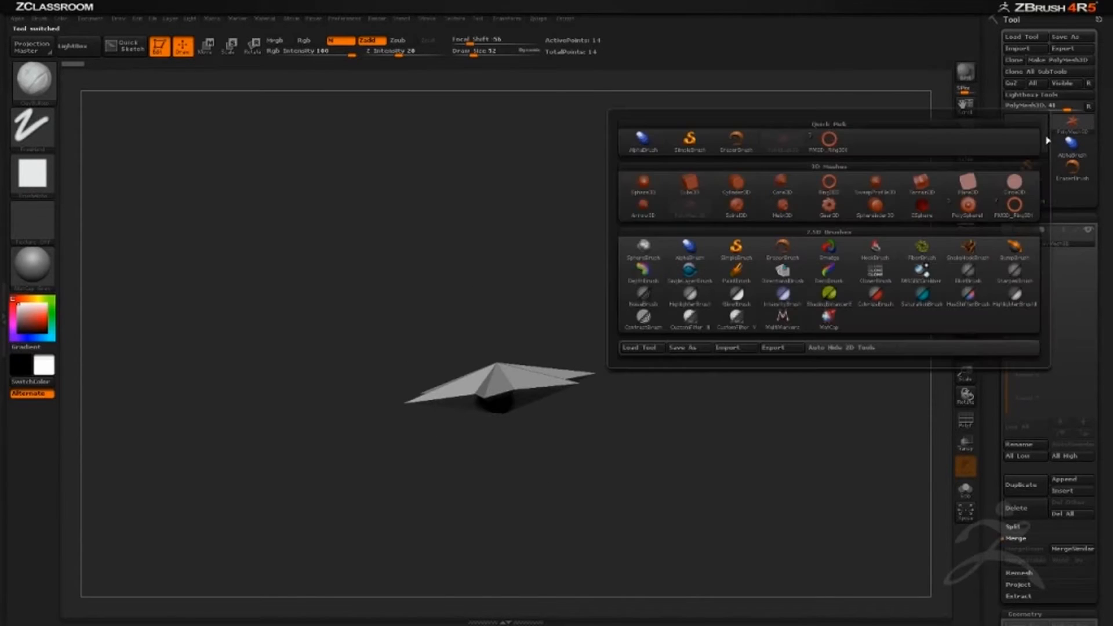
click(740, 193)
Hollow out the cylinder by setting its Inner Radius to 60 in the Initialize settings.
drag(824, 329, 811, 374)
drag(998, 336, 985, 170)
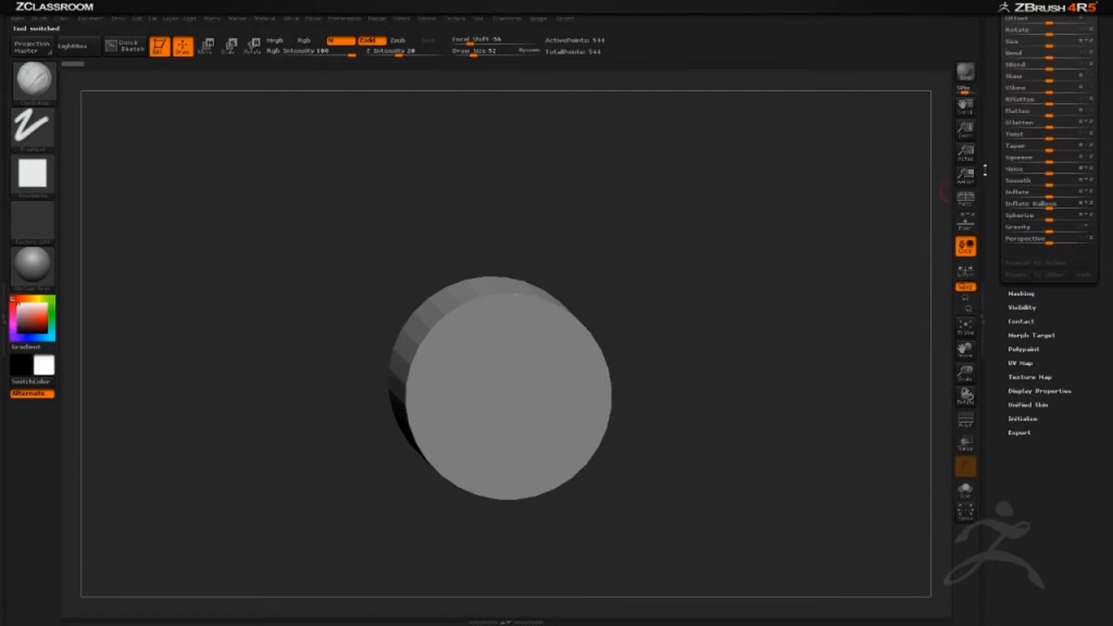
click(1030, 420)
drag(1001, 498, 996, 485)
drag(909, 404, 956, 407)
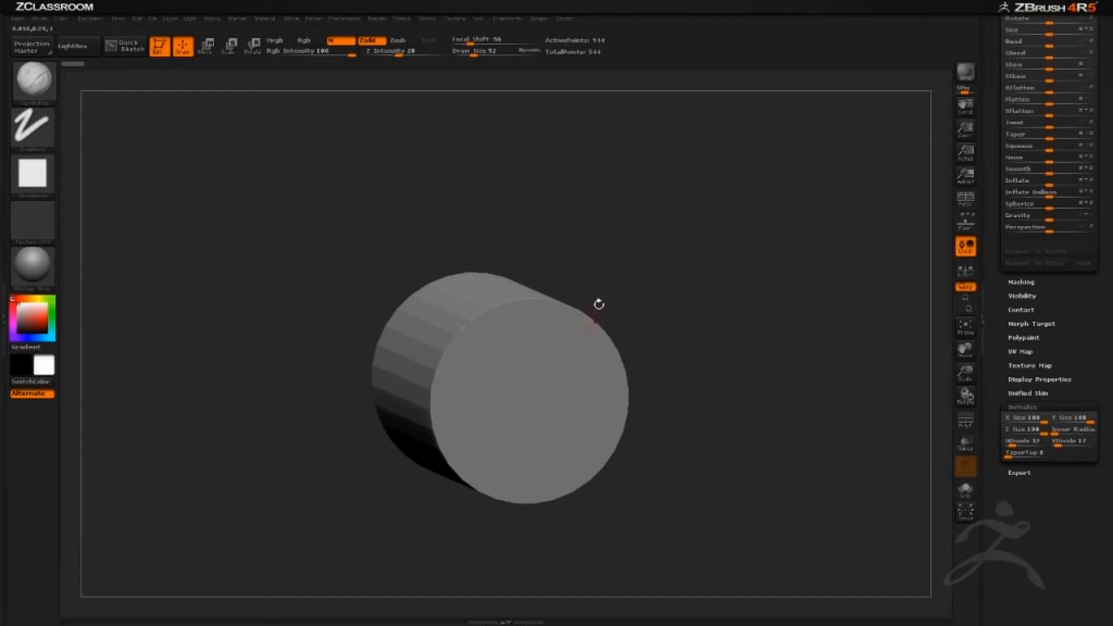
drag(598, 304, 679, 346)
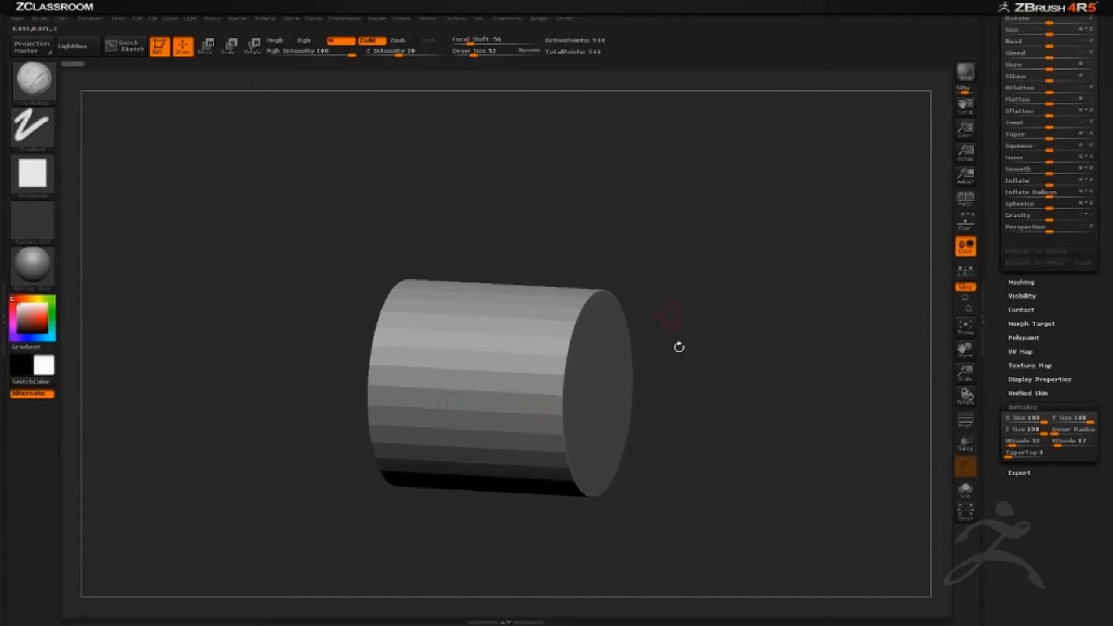
drag(658, 394, 602, 400)
drag(1056, 430, 1081, 426)
drag(794, 381, 768, 377)
drag(1079, 453, 1075, 453)
shift+drag(834, 437, 885, 464)
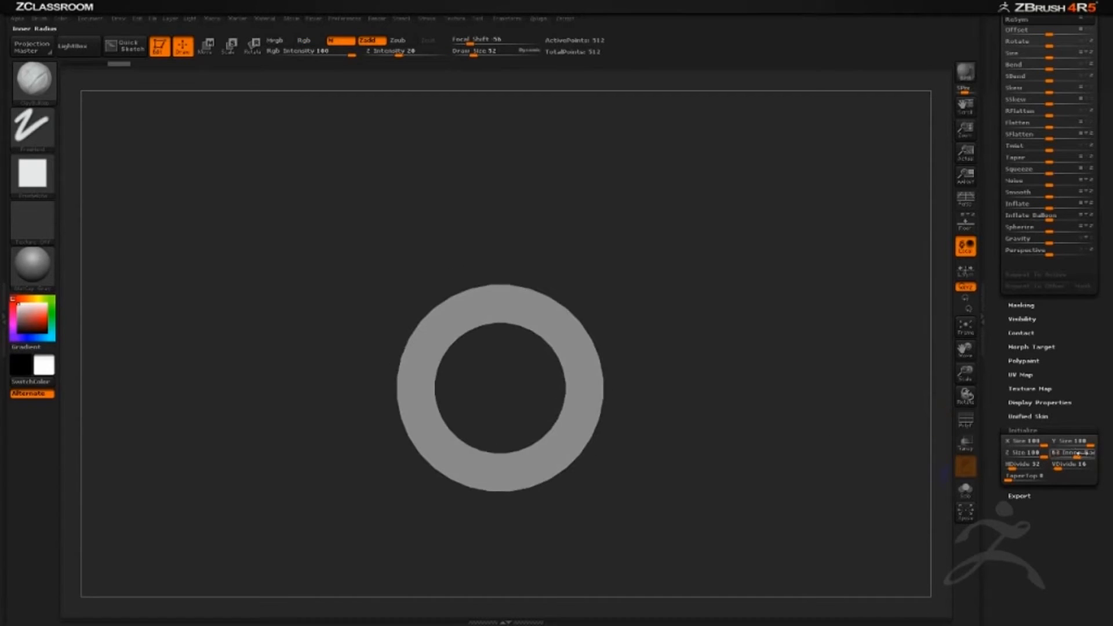
drag(1076, 456, 1072, 456)
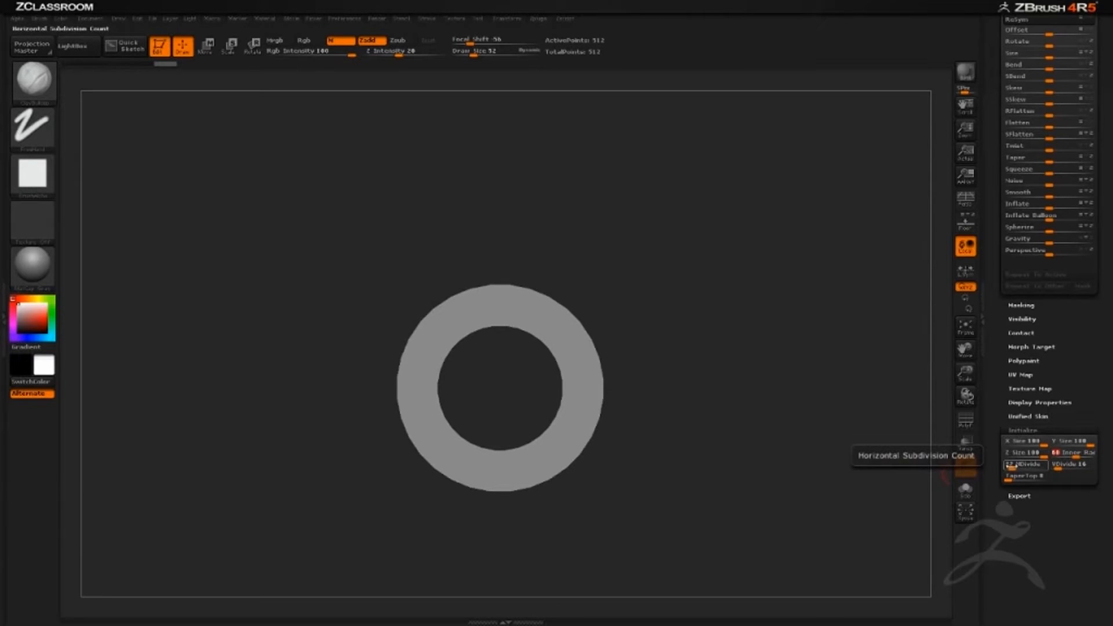
Reduce the cylinder's subdivisions to HDivide 16 and VDivide 6, checking the edges with the polyframe display.
drag(1007, 466, 1009, 465)
drag(766, 453, 949, 434)
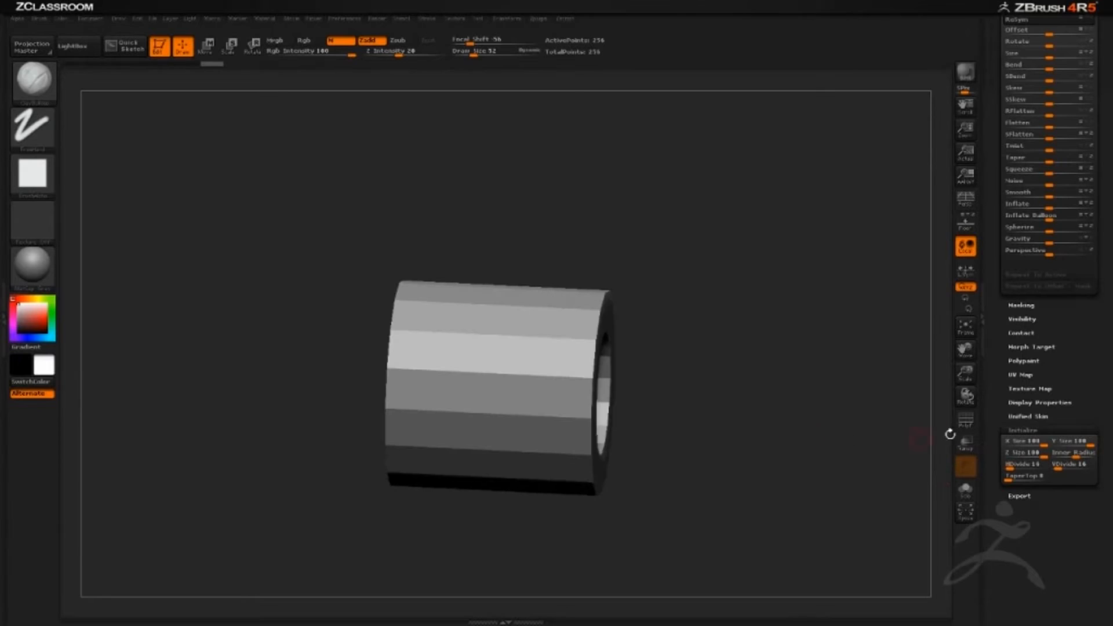
click(963, 425)
mouse_move(850, 410)
mouse_down()
mouse_move(802, 405)
mouse_move(866, 397)
mouse_up()
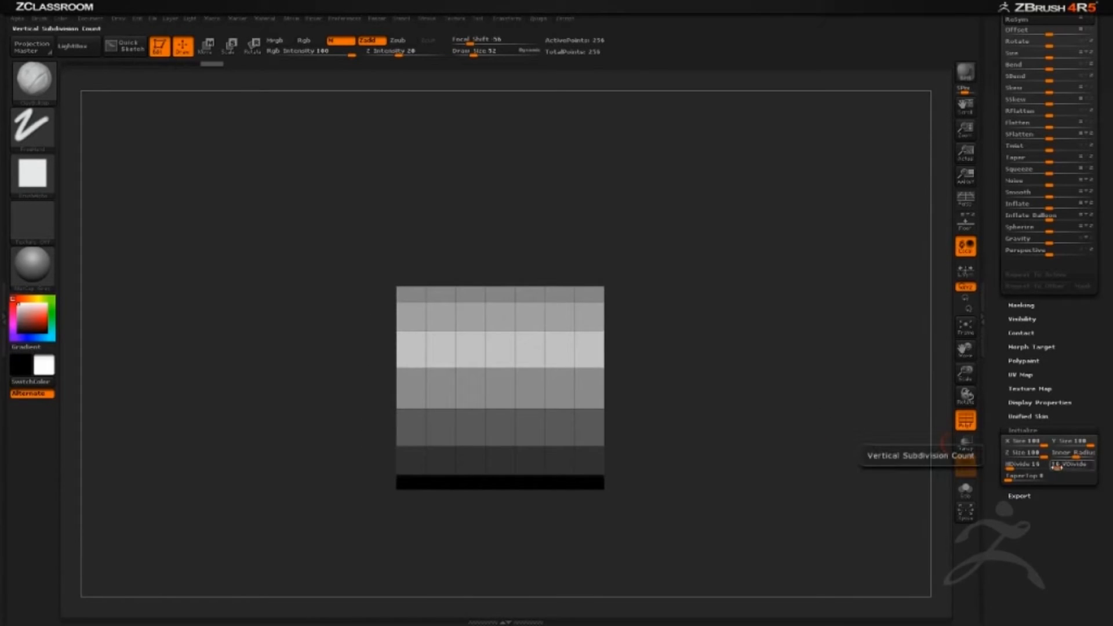
drag(1057, 468, 1050, 468)
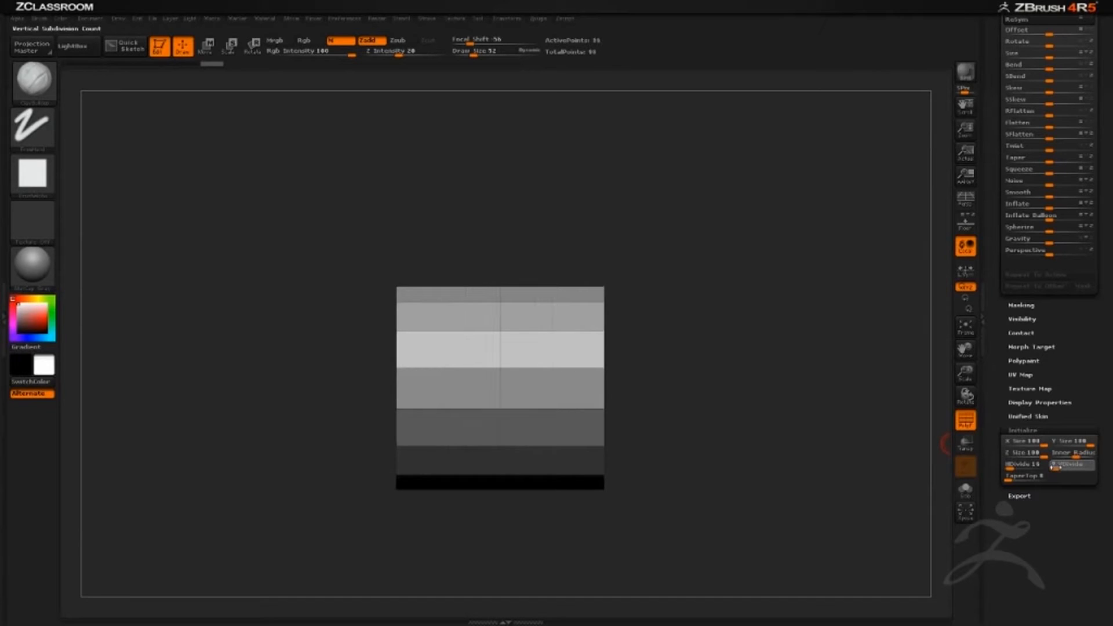
drag(824, 390, 543, 436)
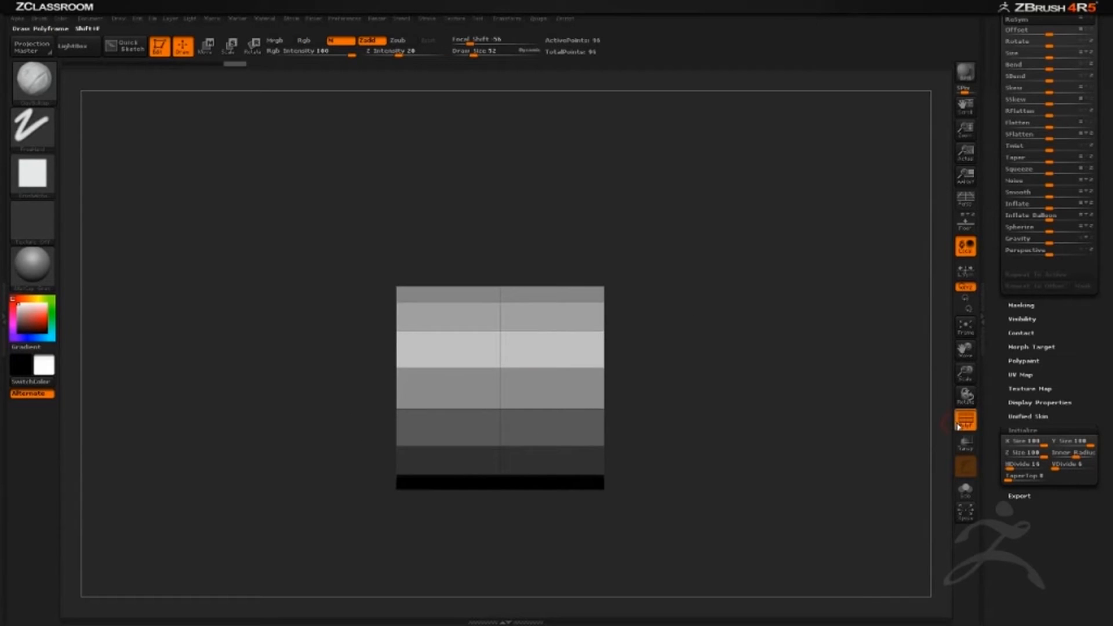
drag(951, 422, 629, 346)
Switch back to the PM3D_Ring3D1 pendant tool and frame it in a front view.
drag(992, 221, 998, 498)
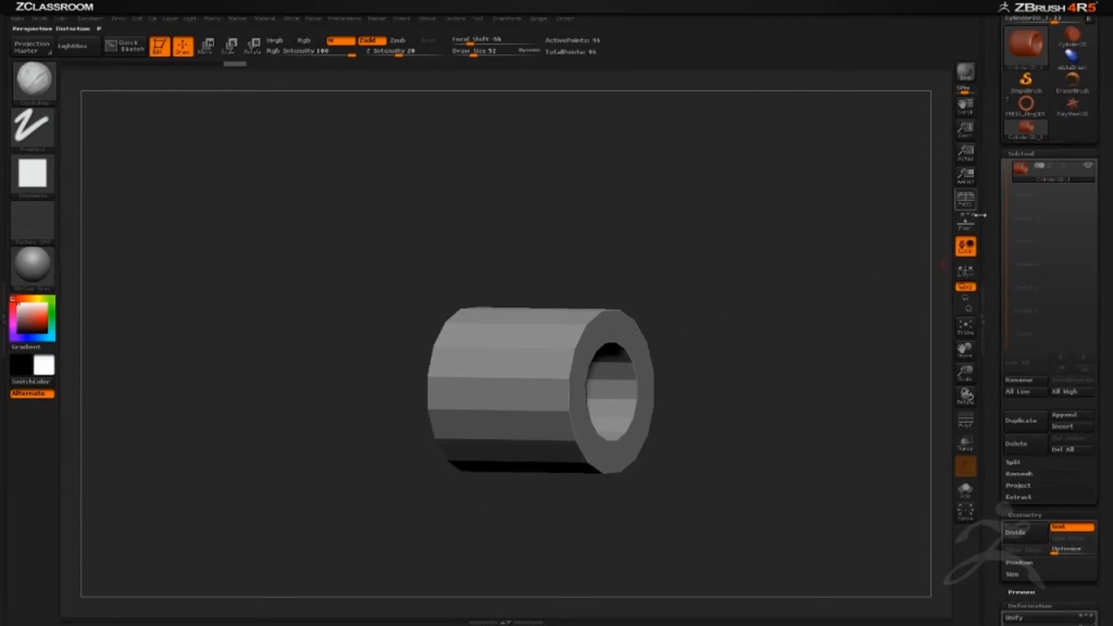
drag(998, 260, 998, 301)
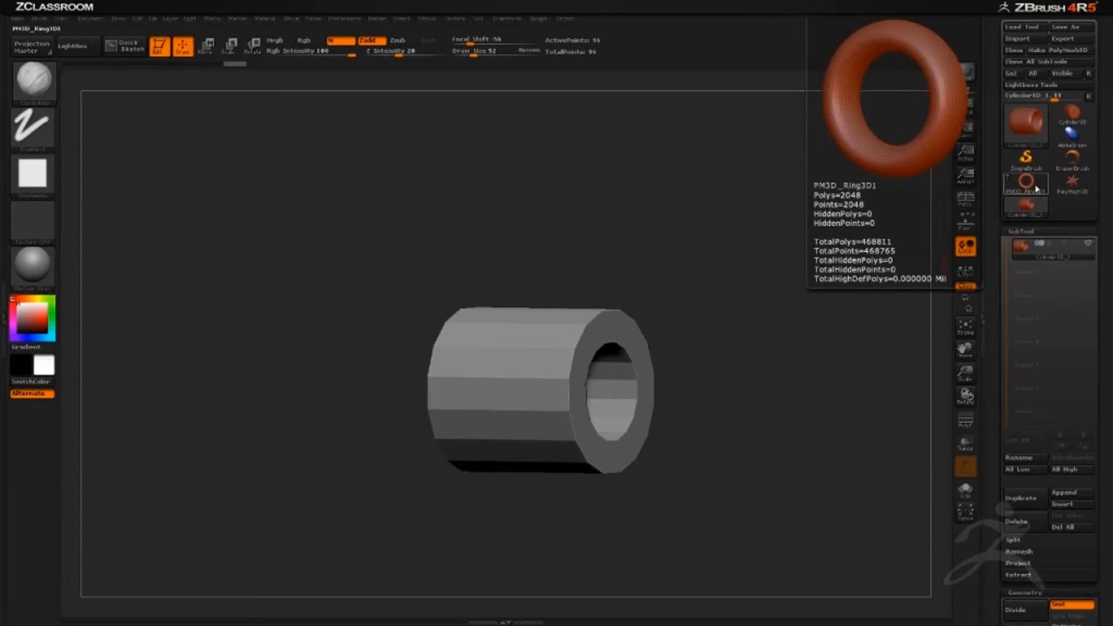
click(1025, 193)
drag(800, 338, 895, 424)
key(f)
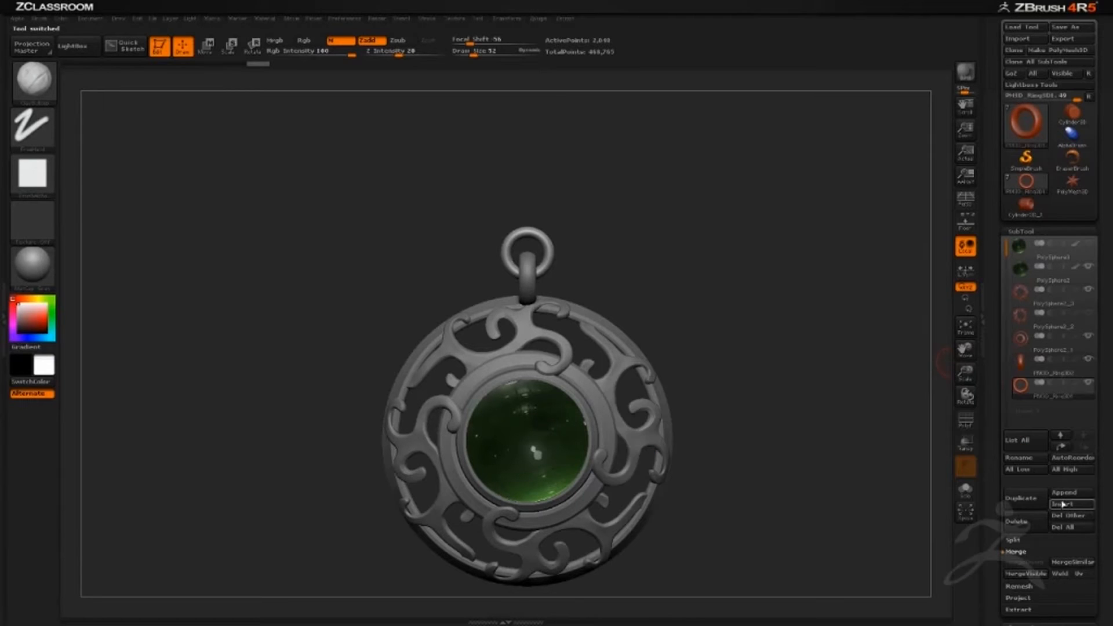
Append the hollow cylinder to the pendant as a subtool and make it the active subtool.
click(1064, 494)
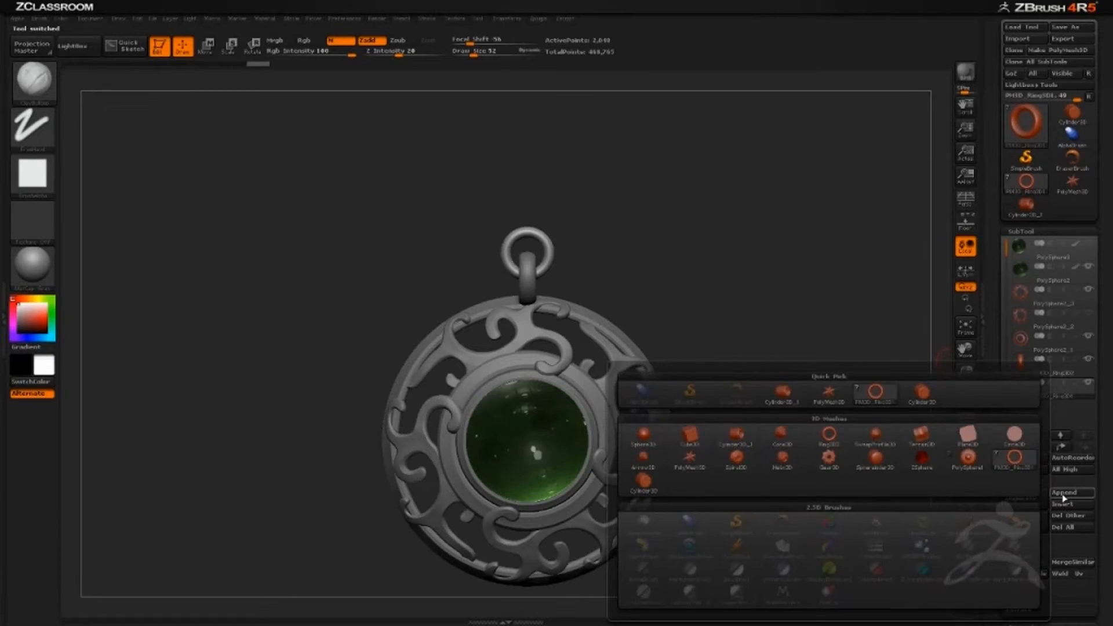
click(782, 394)
drag(799, 417, 929, 379)
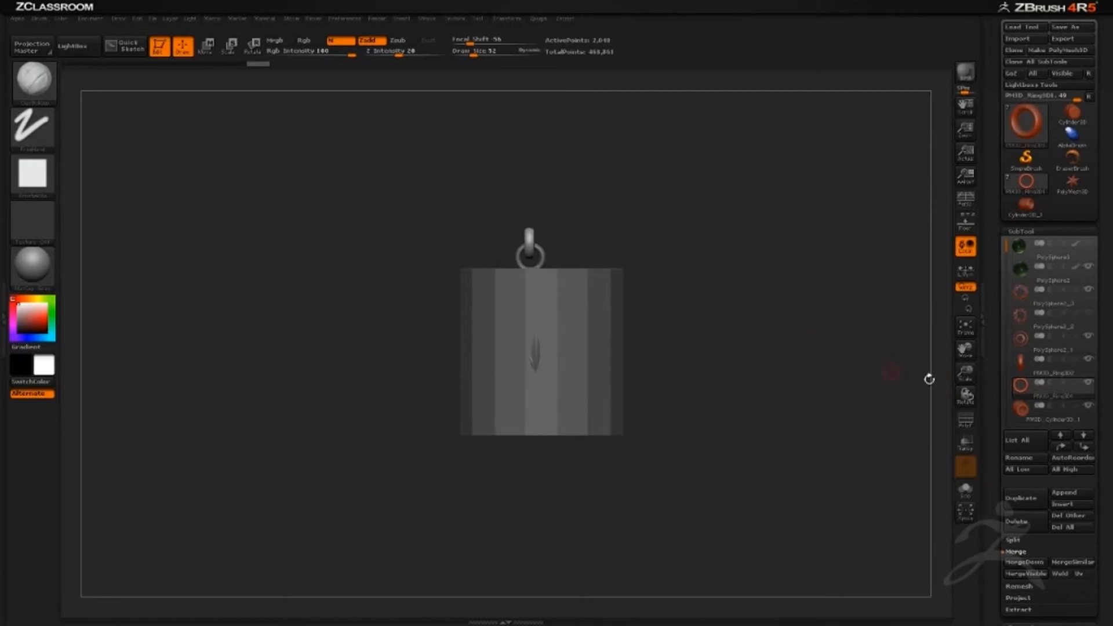
click(1047, 416)
drag(774, 369, 738, 419)
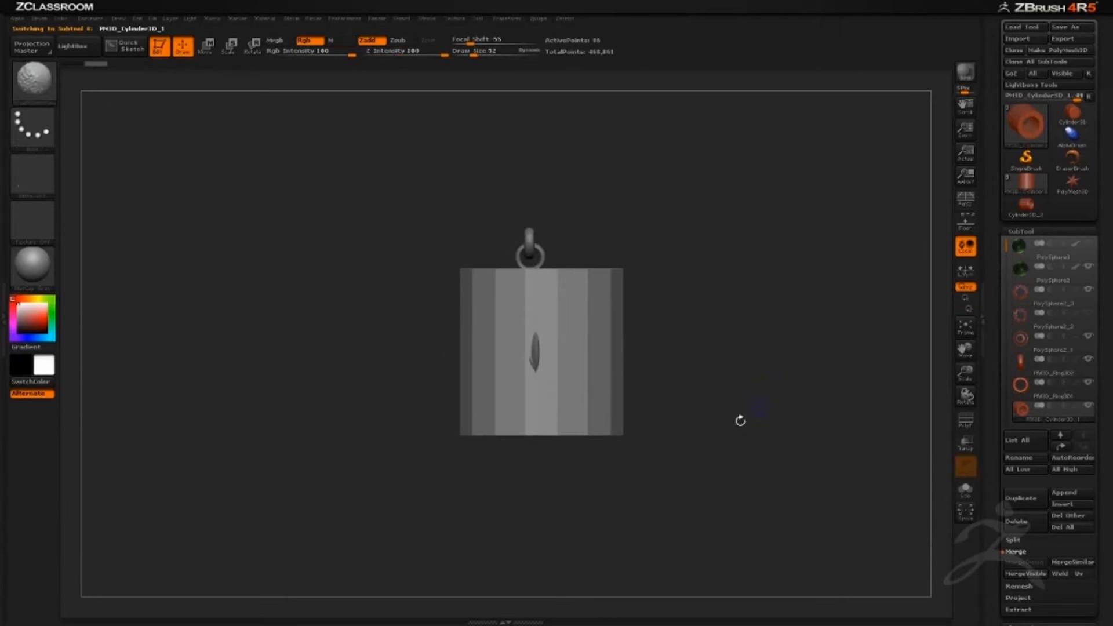
Rotate the cylinder 90 degrees in the side view so its hole runs front to back.
click(254, 51)
drag(579, 315, 787, 315)
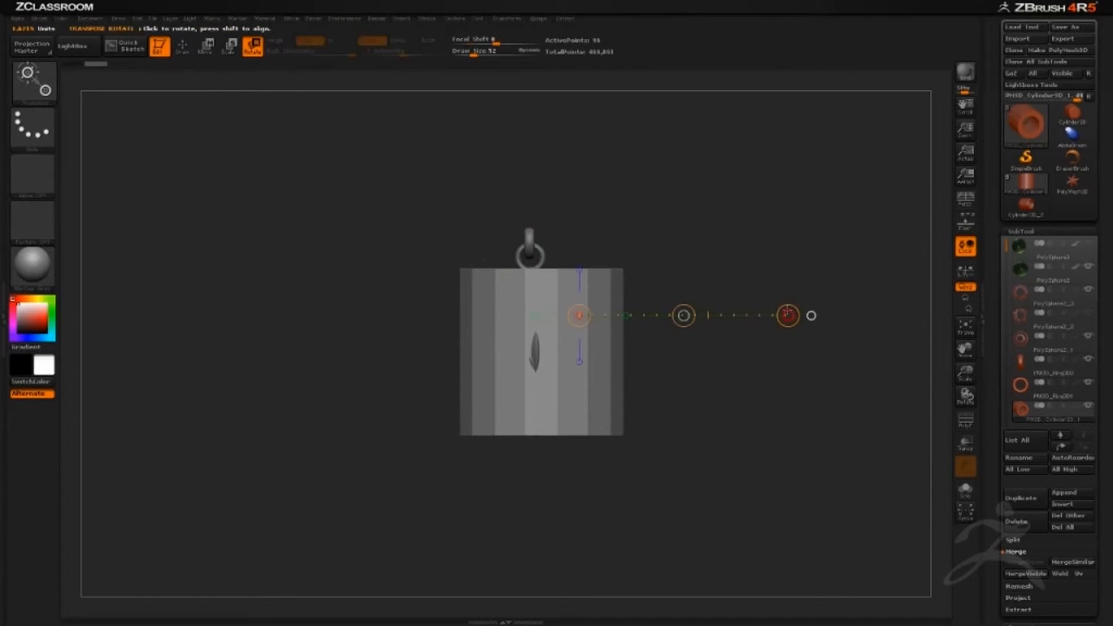
mouse_move(593, 378)
shift+mouse_down()
mouse_move(817, 378)
mouse_move(822, 412)
mouse_move(664, 552)
mouse_move(596, 559)
shift+mouse_up()
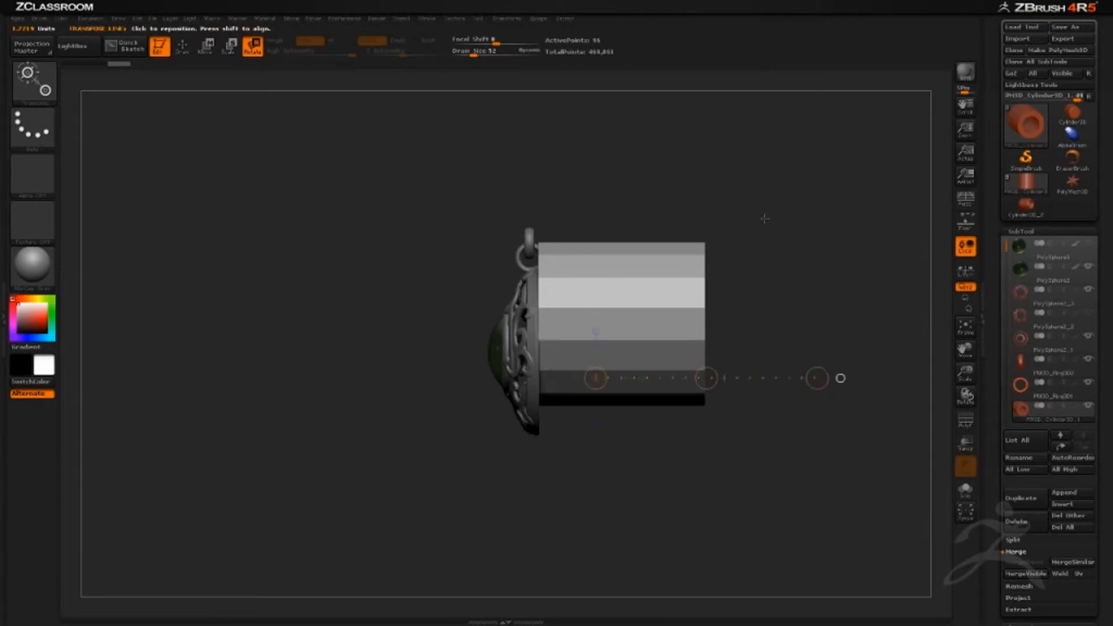
shift+drag(763, 217, 817, 247)
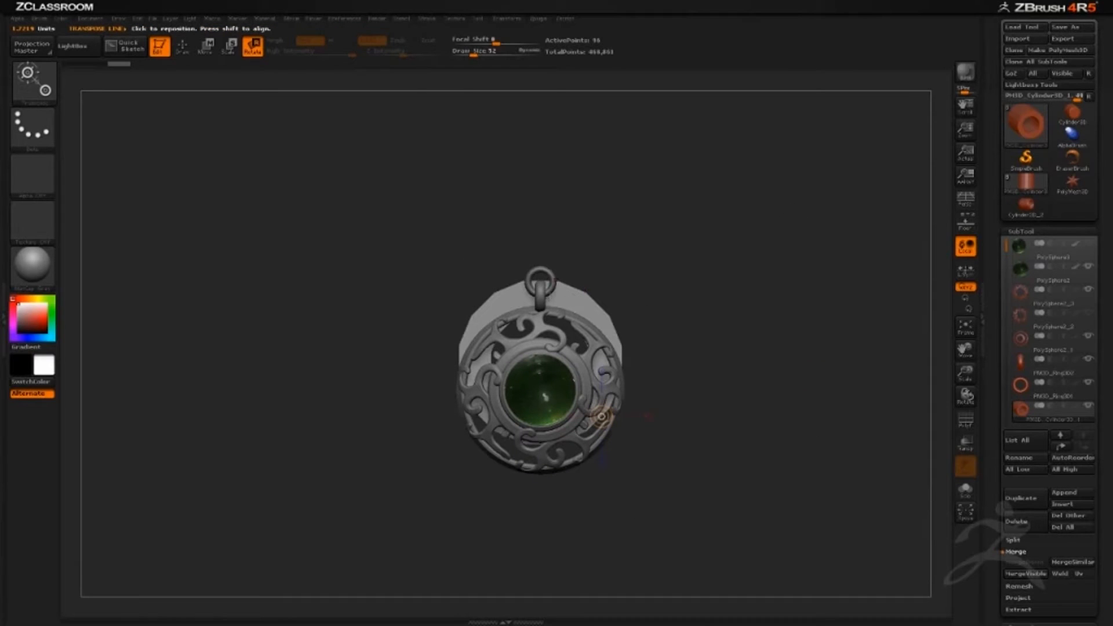
Move the cylinder straight up in the front view until it sits above the medallion.
click(206, 47)
drag(586, 293, 586, 115)
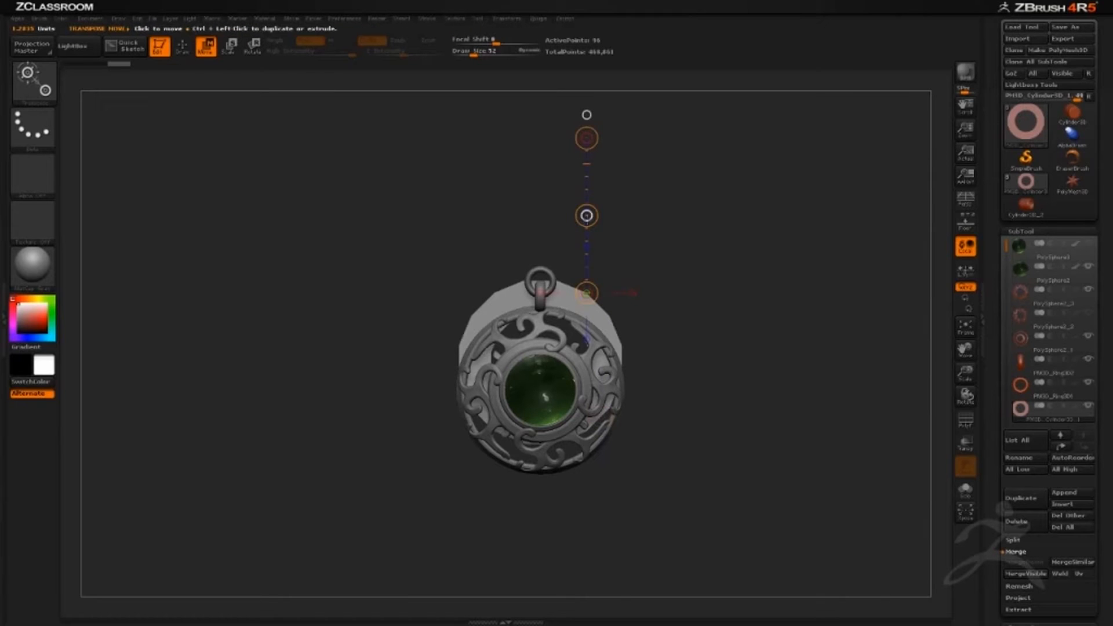
drag(586, 216, 586, 62)
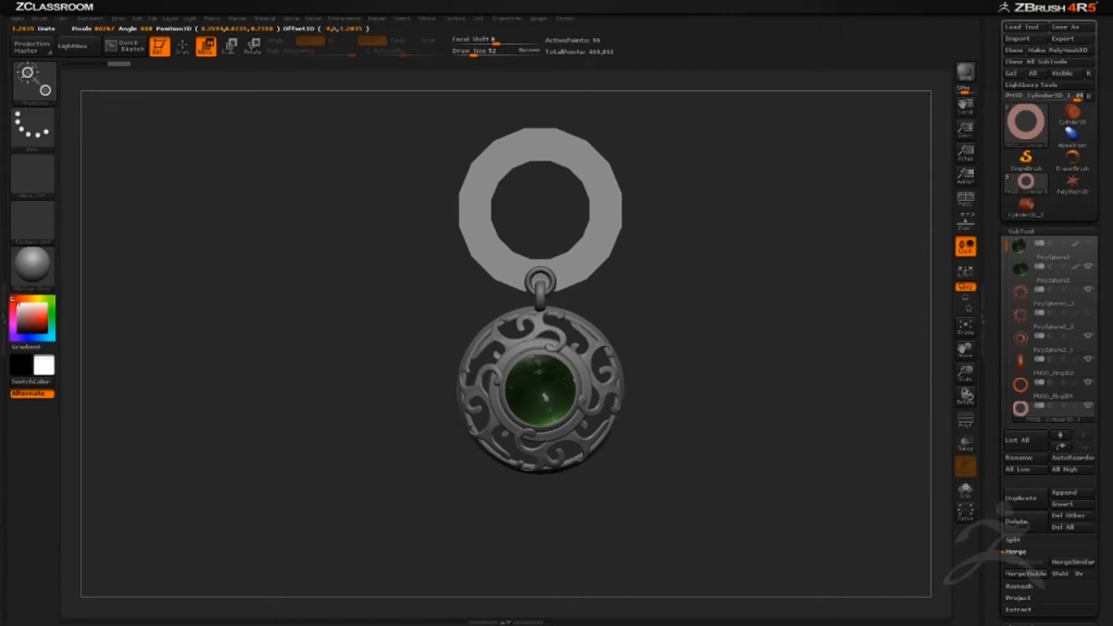
Rotate the cylinder 90 degrees in the top view so its hole runs sideways across the pendant.
drag(771, 150, 742, 242)
click(252, 47)
mouse_move(561, 277)
shift+mouse_down()
mouse_move(758, 277)
mouse_move(635, 459)
shift+mouse_up()
key(ctrl+z)
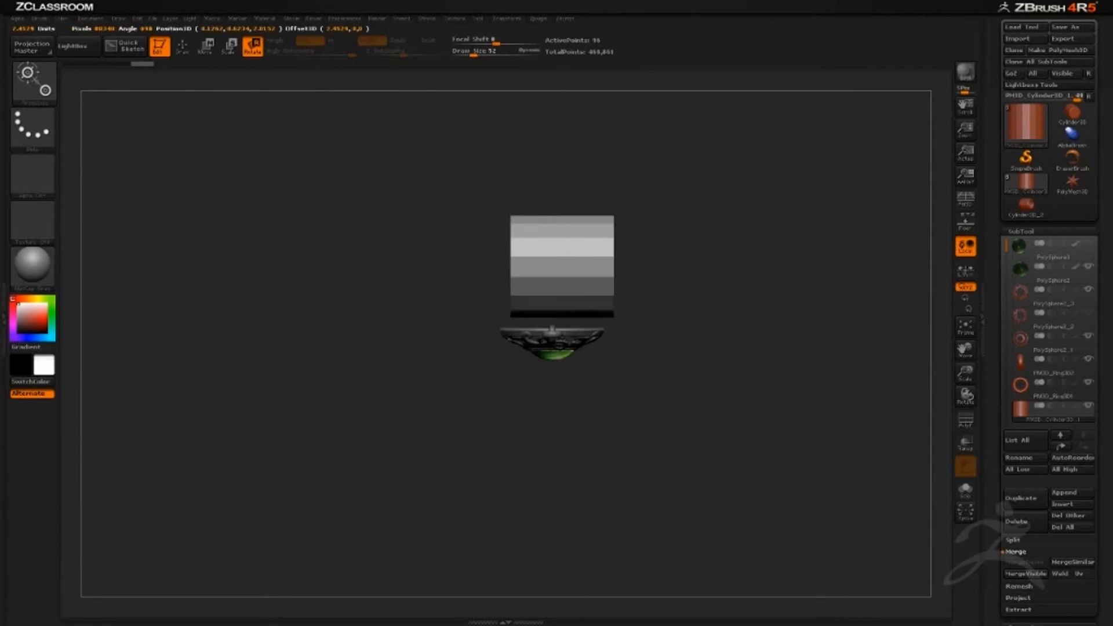
Move the cylinder sideways in the top view to center it on the pendant.
key(w)
shift+drag(581, 255, 790, 255)
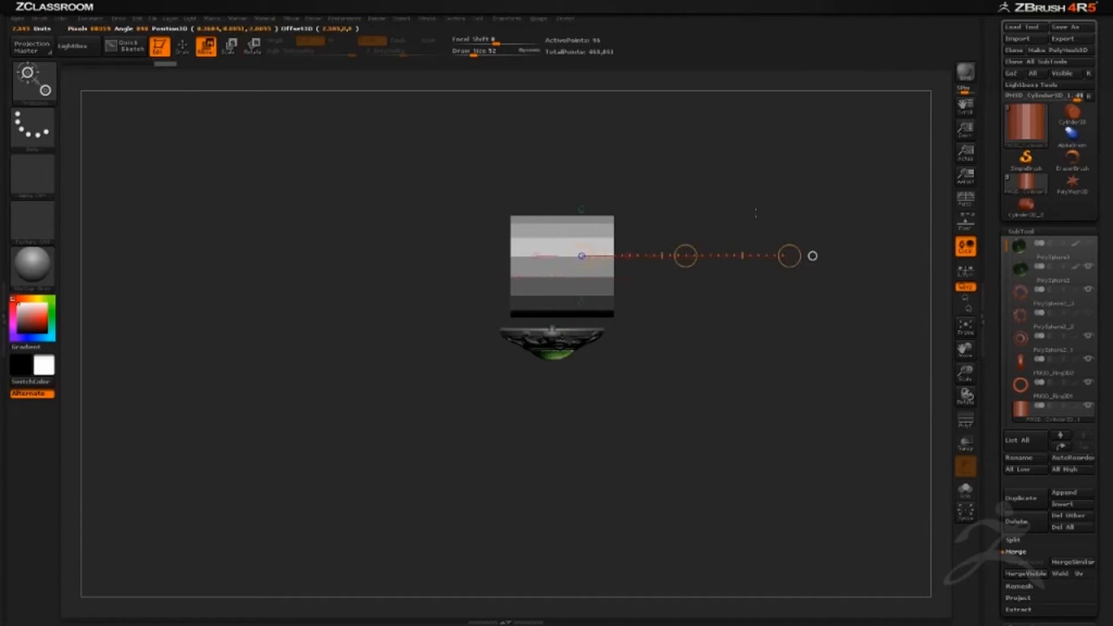
mouse_move(686, 256)
mouse_down()
mouse_move(675, 270)
mouse_move(710, 173)
mouse_up()
Shrink the cylinder with the Size deformation until it is only slightly larger than the hanging rings.
alt+drag(701, 133, 701, 159)
drag(678, 139, 732, 121)
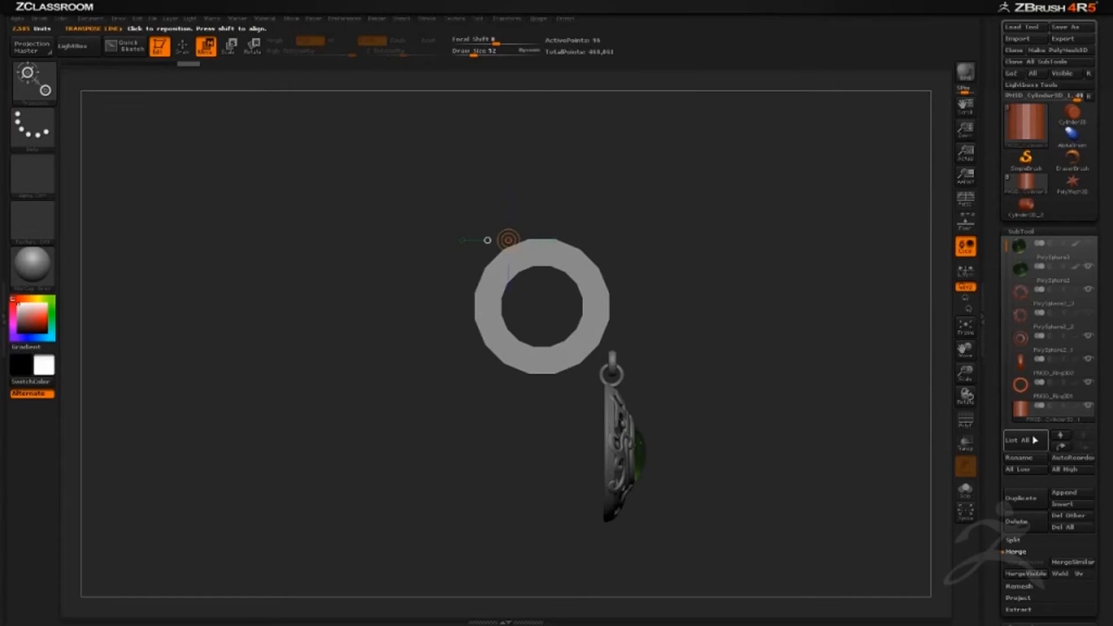
drag(993, 521, 993, 85)
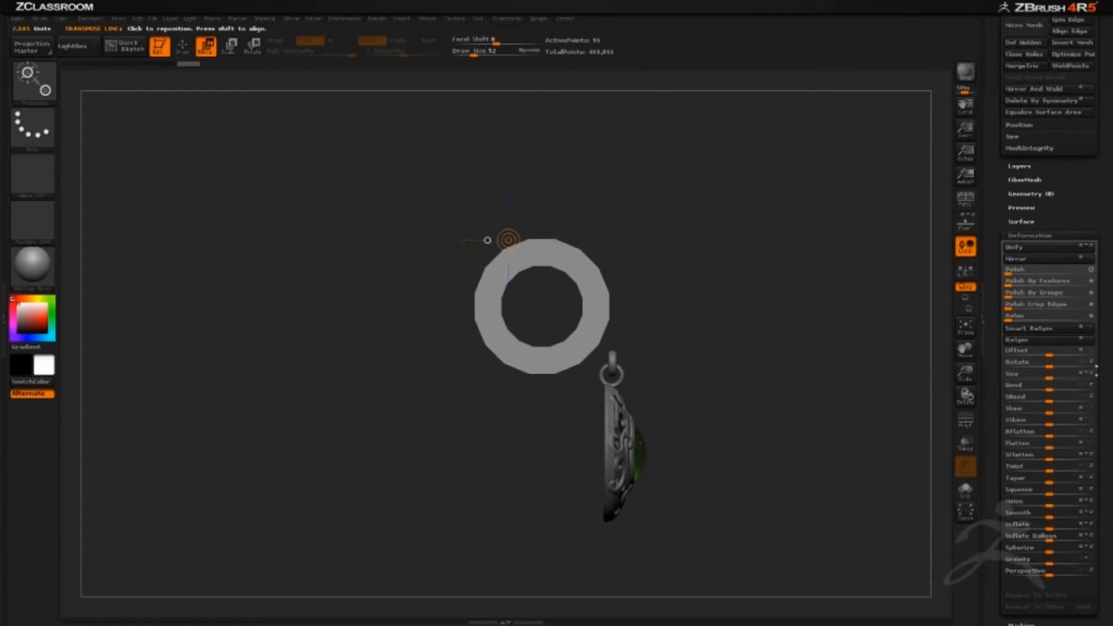
drag(1046, 380, 1011, 377)
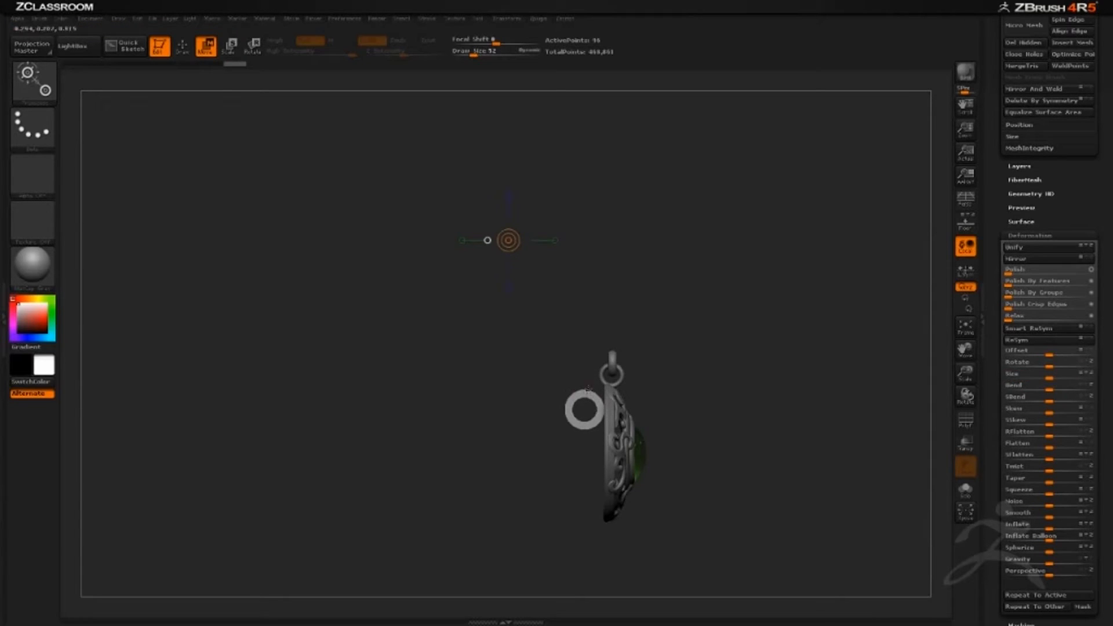
Move the small cylinder in the side view so it sits directly above the upper hanging ring.
drag(588, 396, 630, 321)
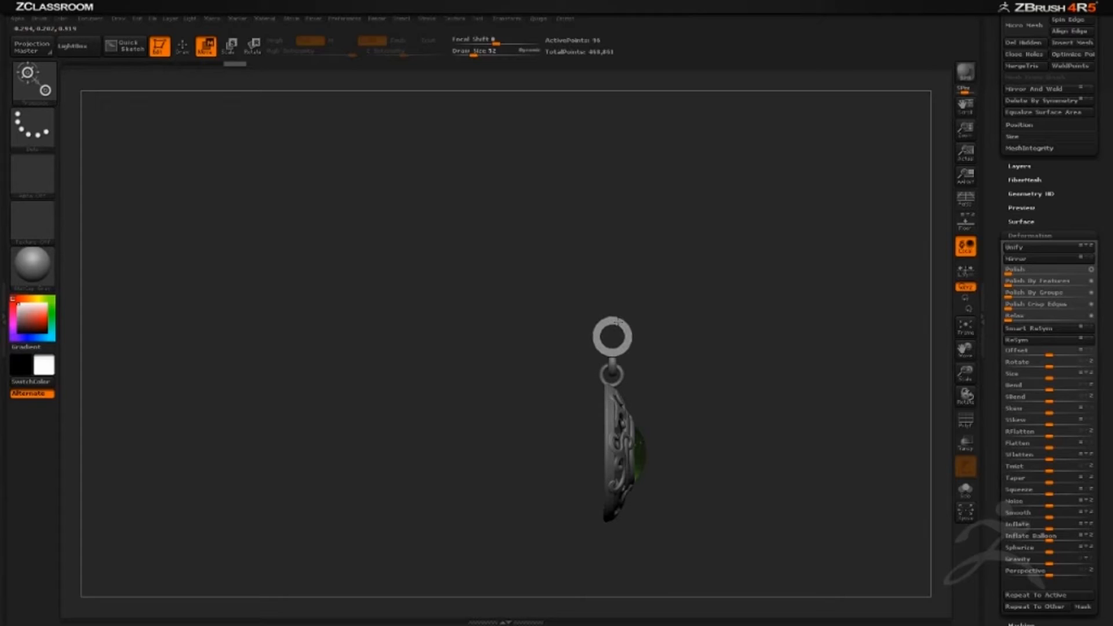
key(ctrl+z)
click(582, 394)
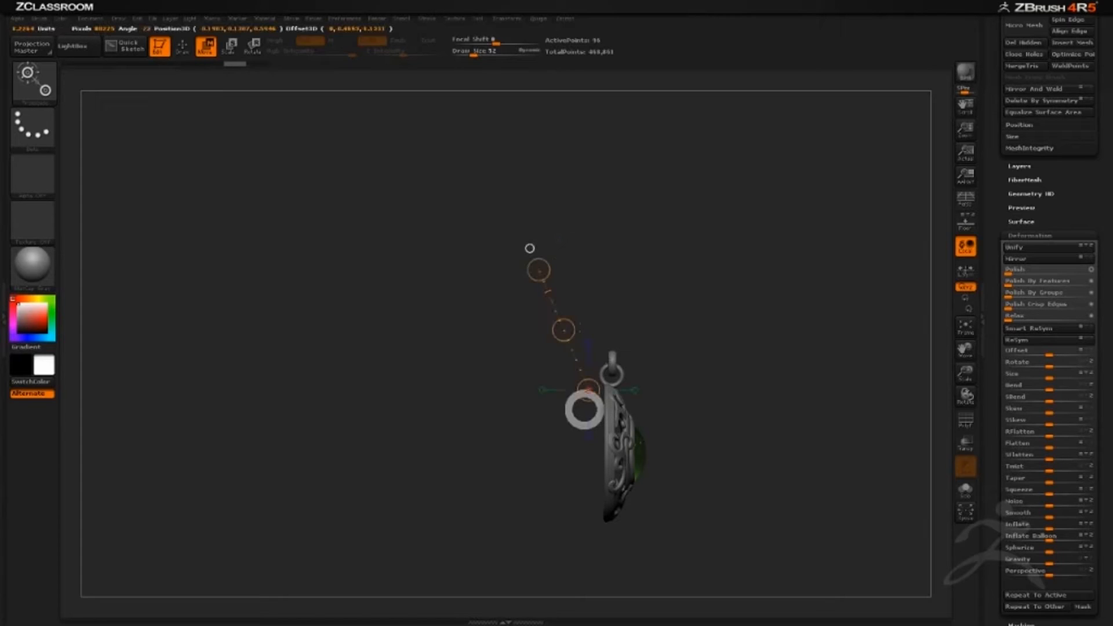
click(571, 407)
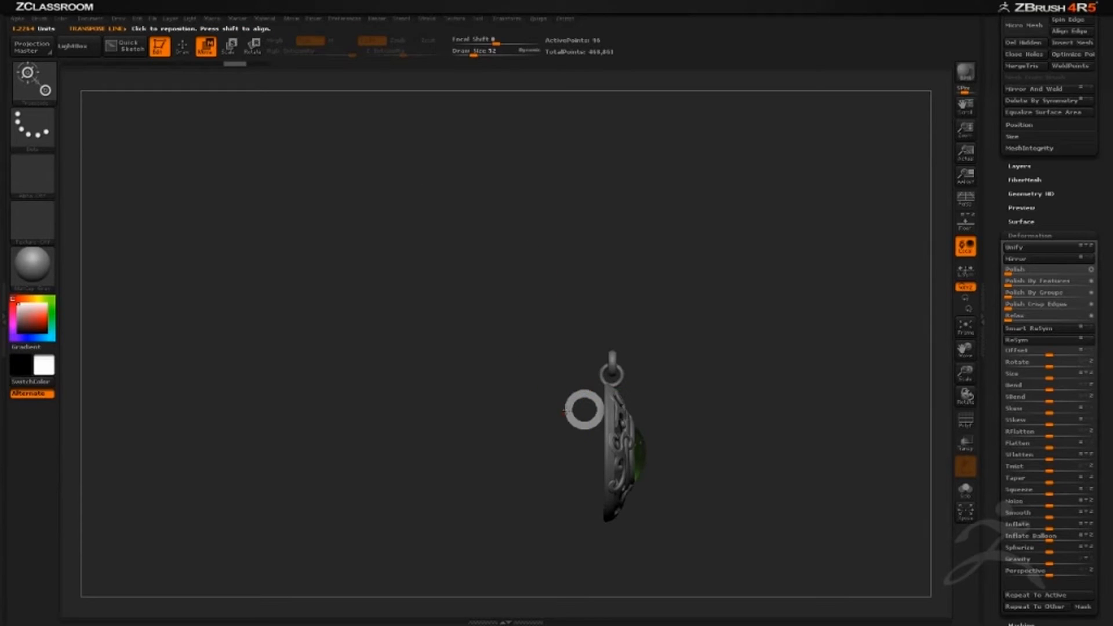
drag(566, 410, 595, 337)
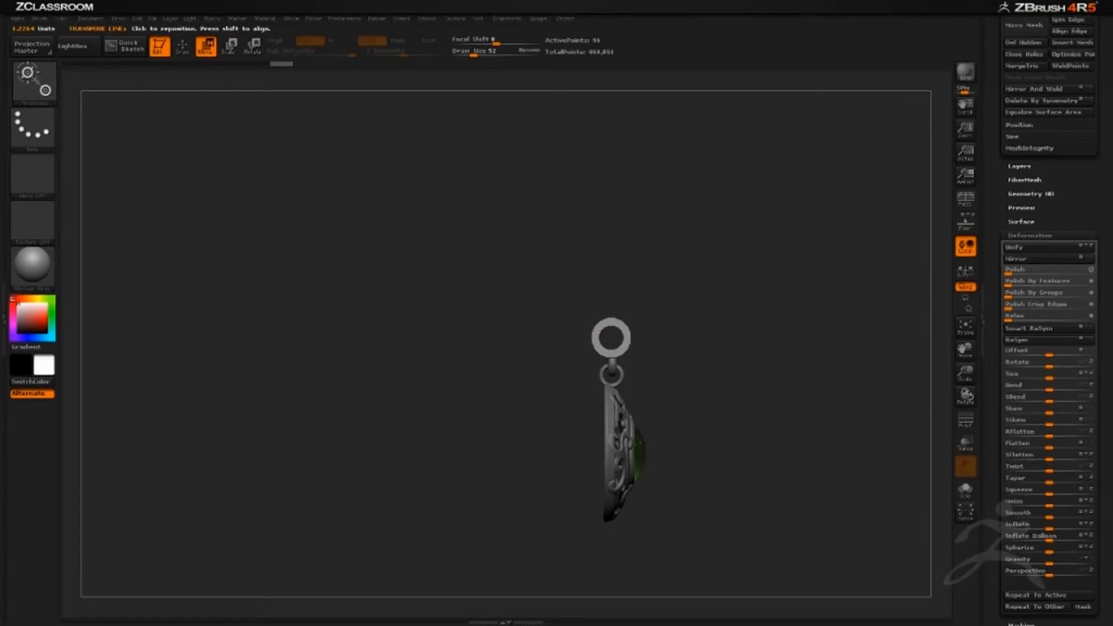
Zoom in on the cylinder from the front and bring up the PendantRecord.psd reference photo to study the bail.
drag(731, 262, 694, 254)
alt+drag(695, 254, 710, 298)
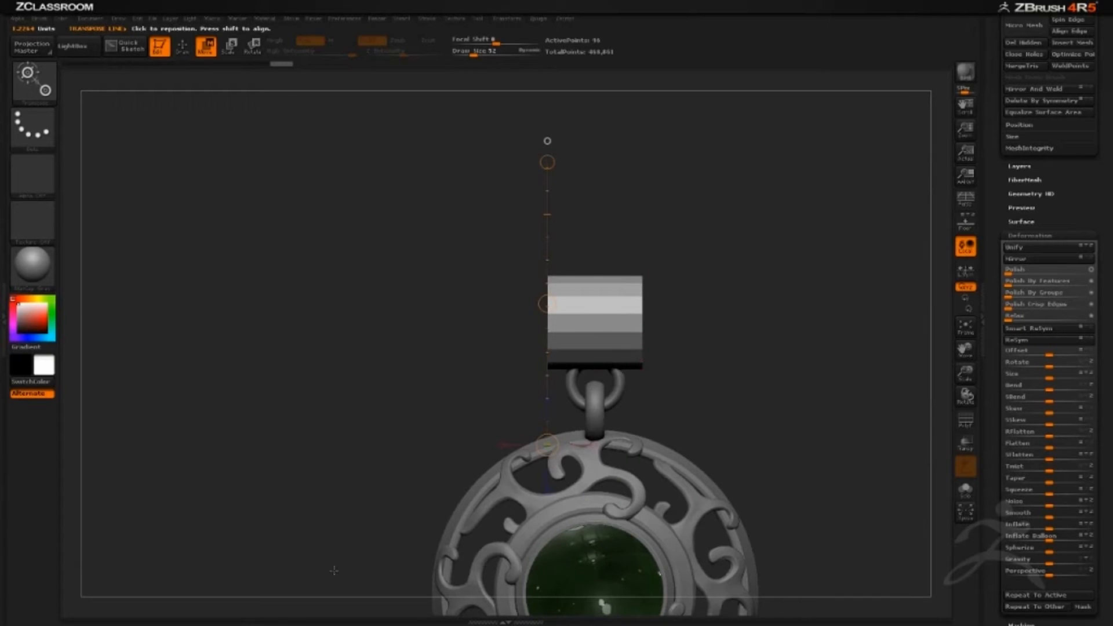
mouse_move(255, 620)
click(260, 591)
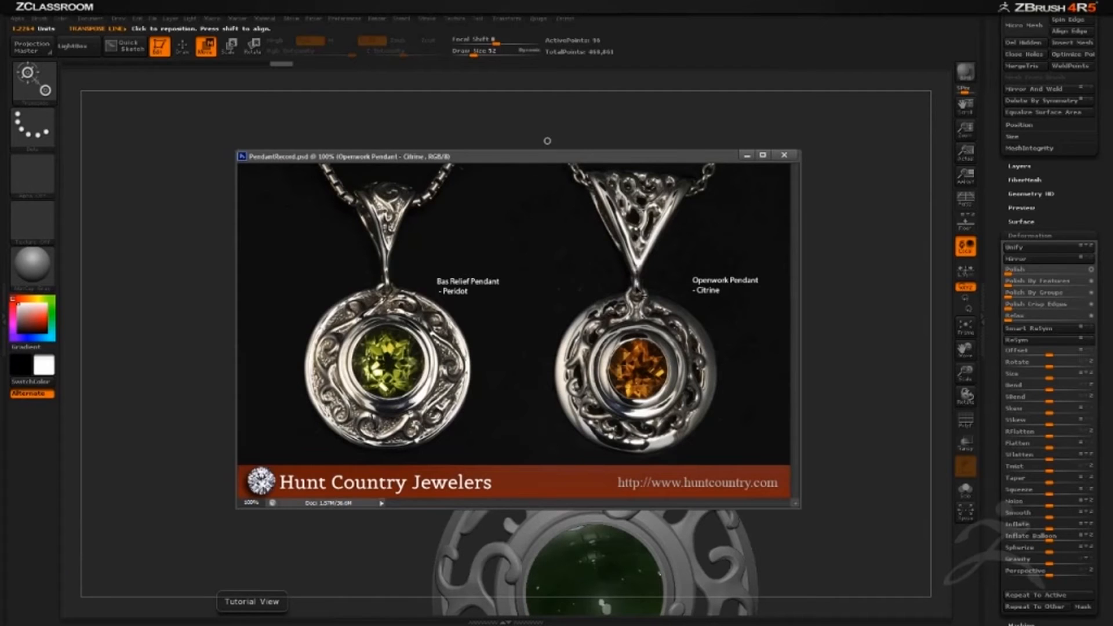
Return to ZBrush from the reference photo and make ClipCurve the active clipping brush in Draw mode.
key(alt+Tab)
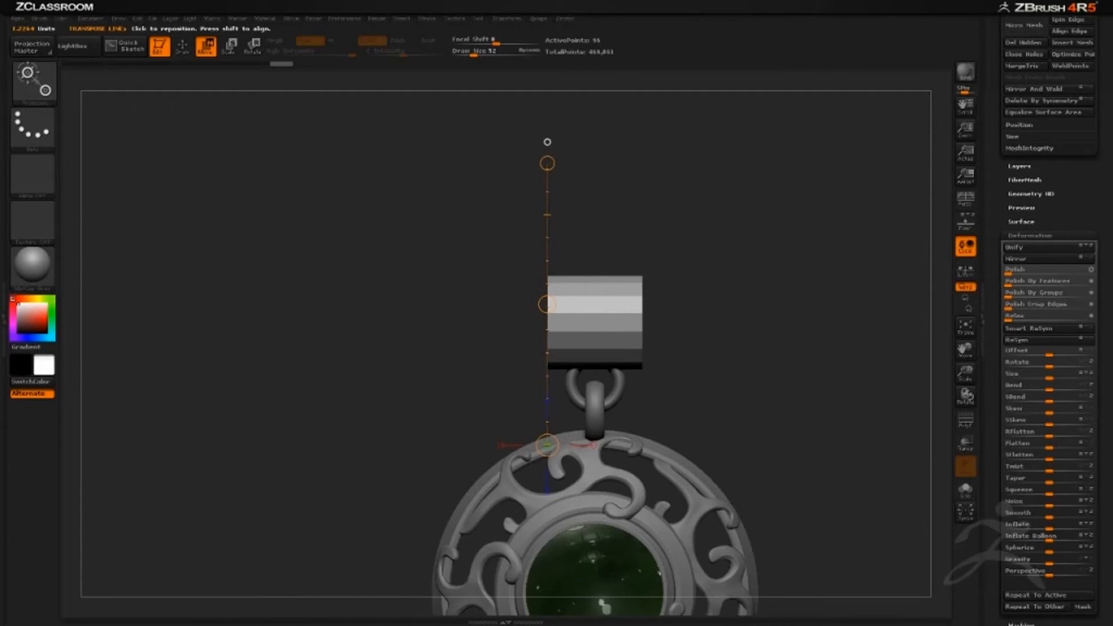
drag(349, 241, 177, 147)
key(ctrl+shift)
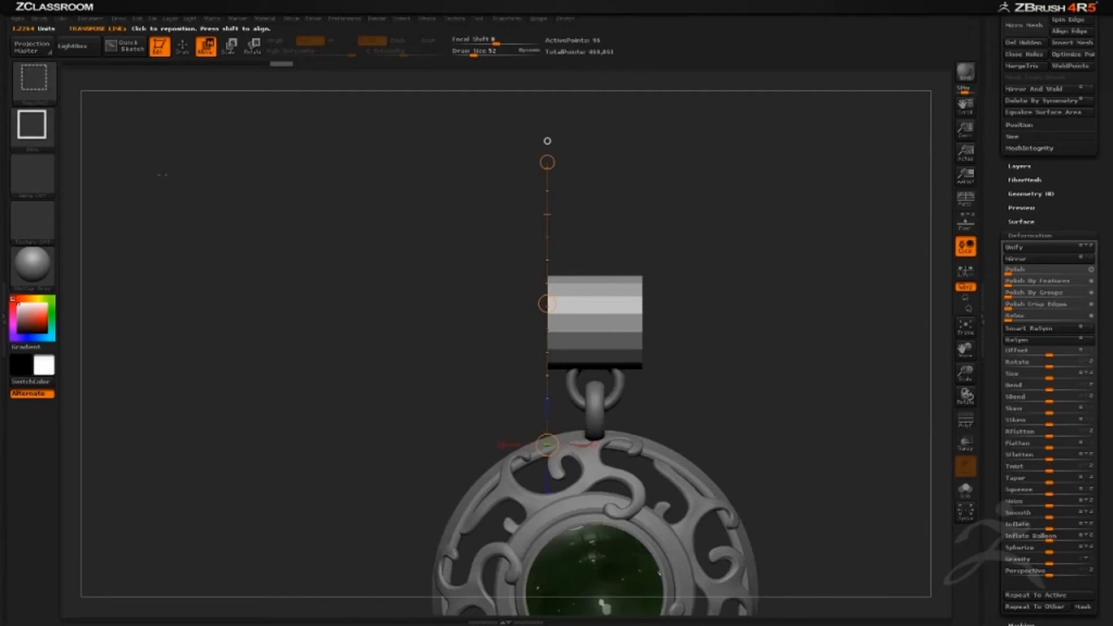
click(39, 96)
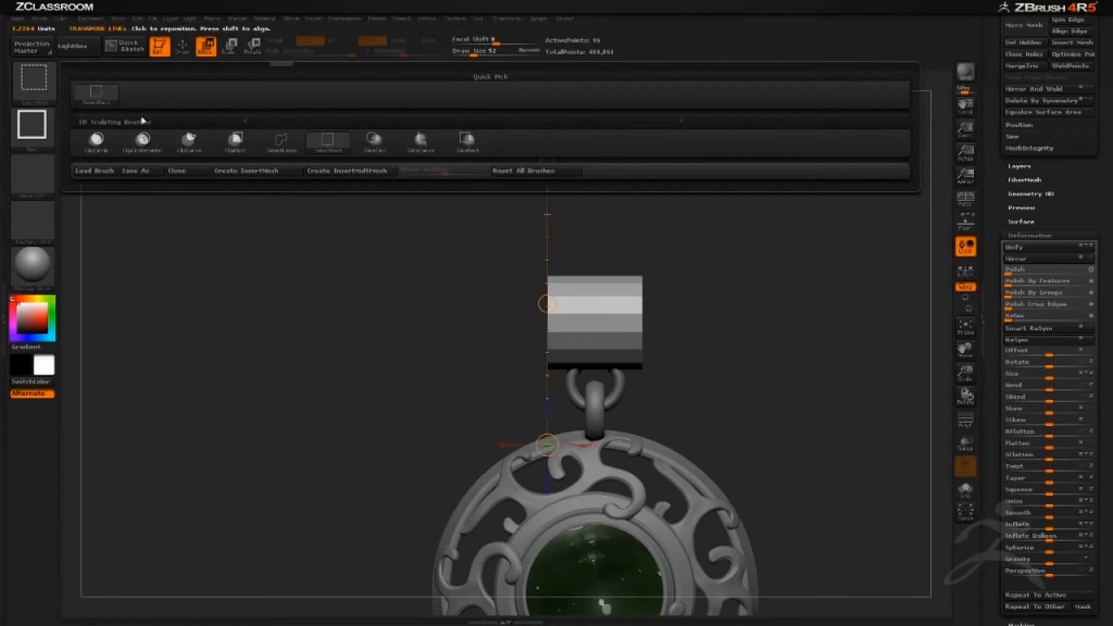
click(190, 142)
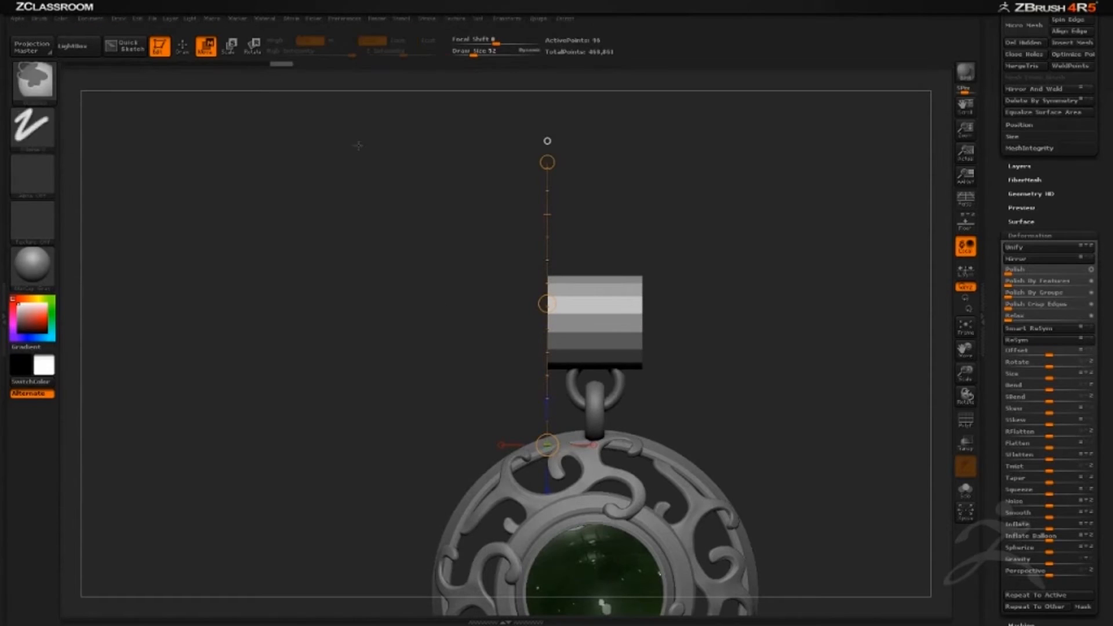
key(q)
mouse_move(45, 90)
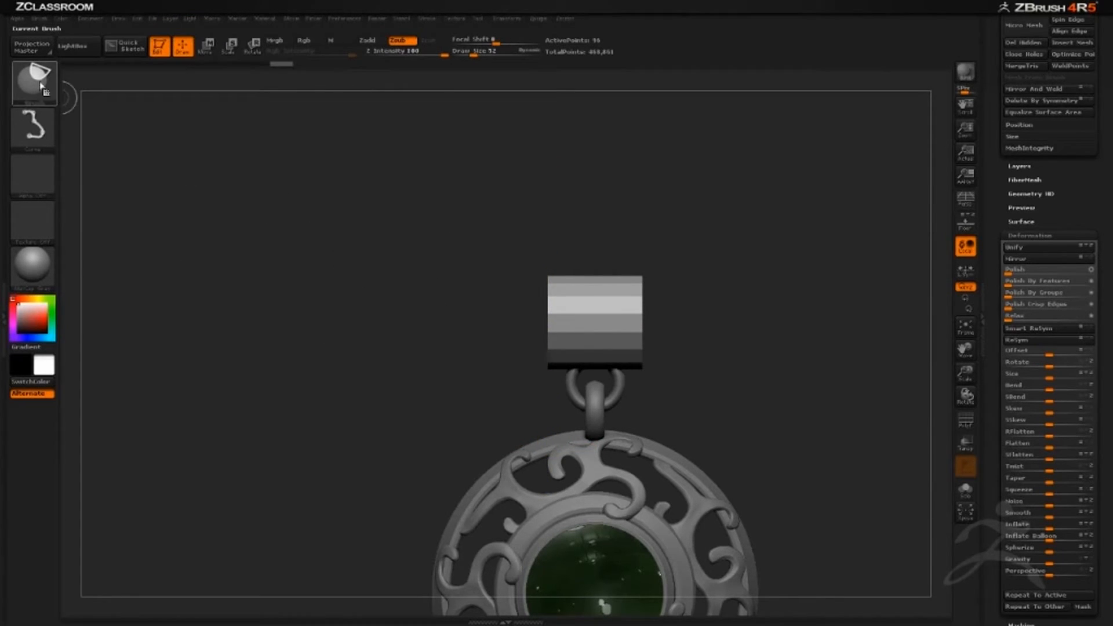
Clip the left side of the cylinder along a slanted line that tapers inward toward the upper hanging ring.
drag(430, 164, 493, 419)
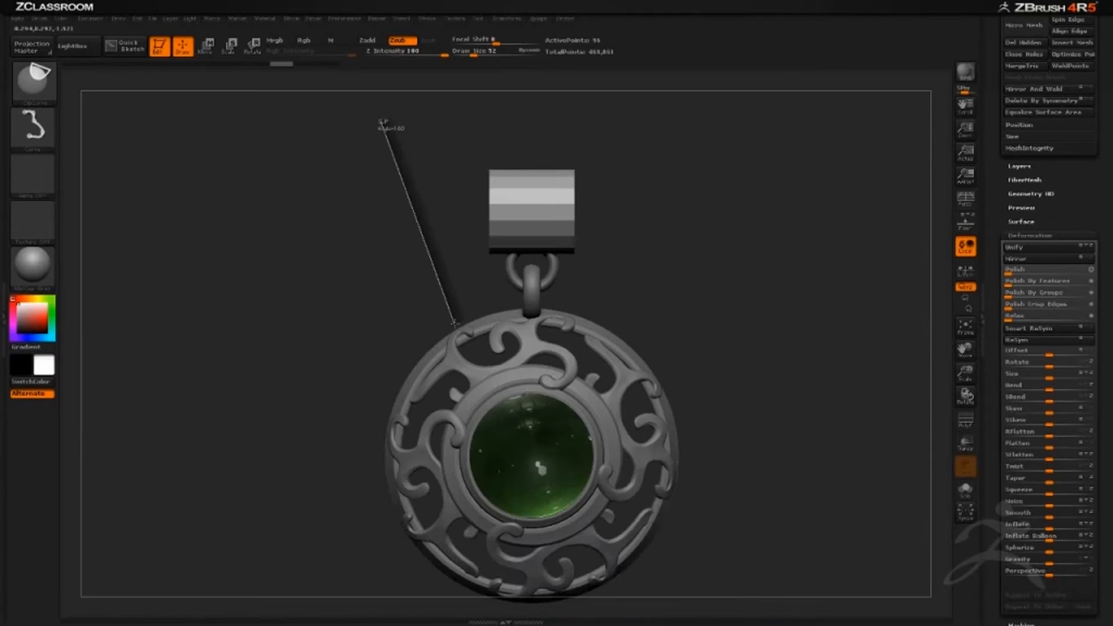
drag(455, 323, 528, 346)
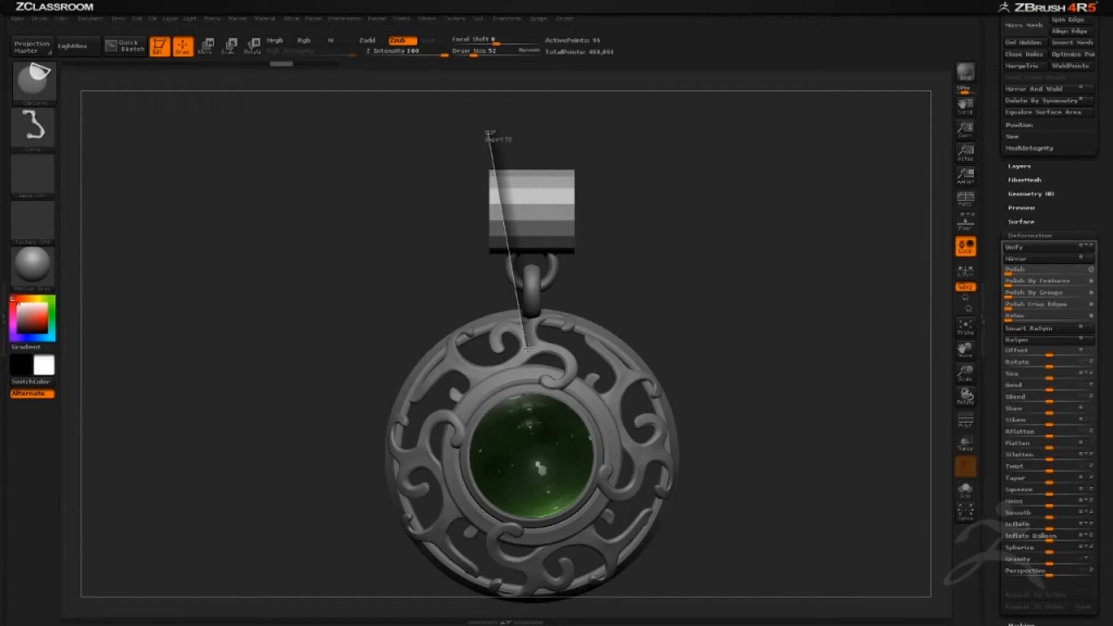
mouse_move(528, 346)
mouse_down()
mouse_move(565, 342)
mouse_move(529, 344)
mouse_up()
mouse_move(531, 344)
mouse_down()
mouse_move(758, 148)
mouse_move(614, 255)
mouse_move(629, 298)
mouse_move(525, 335)
mouse_up()
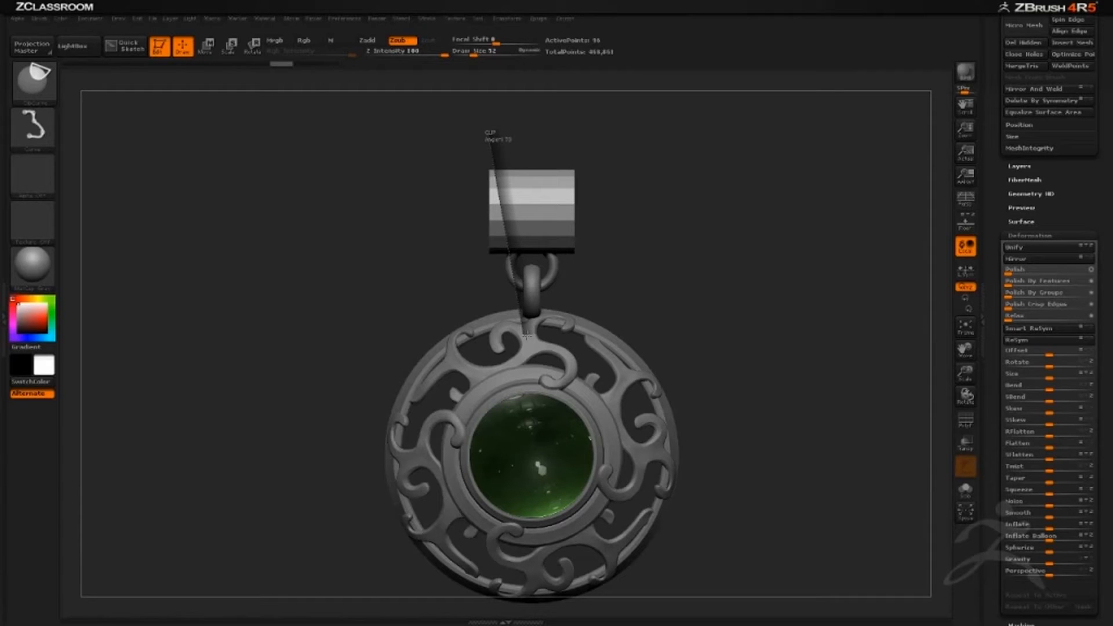
drag(525, 335, 526, 335)
mouse_move(707, 278)
mouse_down()
mouse_move(776, 274)
mouse_move(715, 282)
mouse_up()
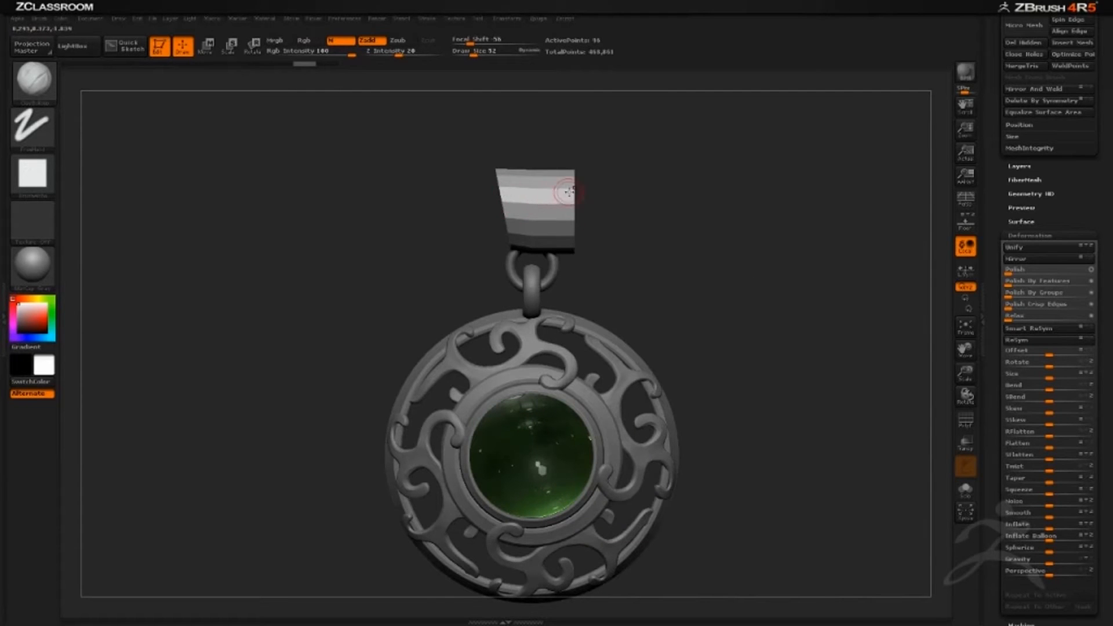
Mirror and weld the clipped cylinder so the same taper is applied to its uncut side.
drag(687, 232, 661, 228)
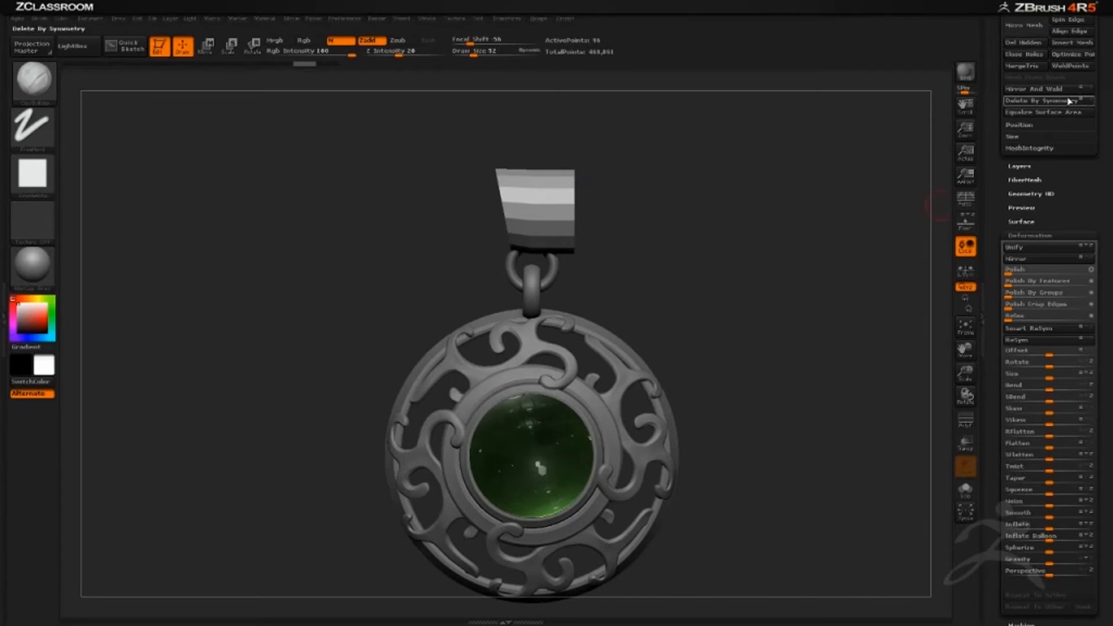
drag(987, 194, 987, 249)
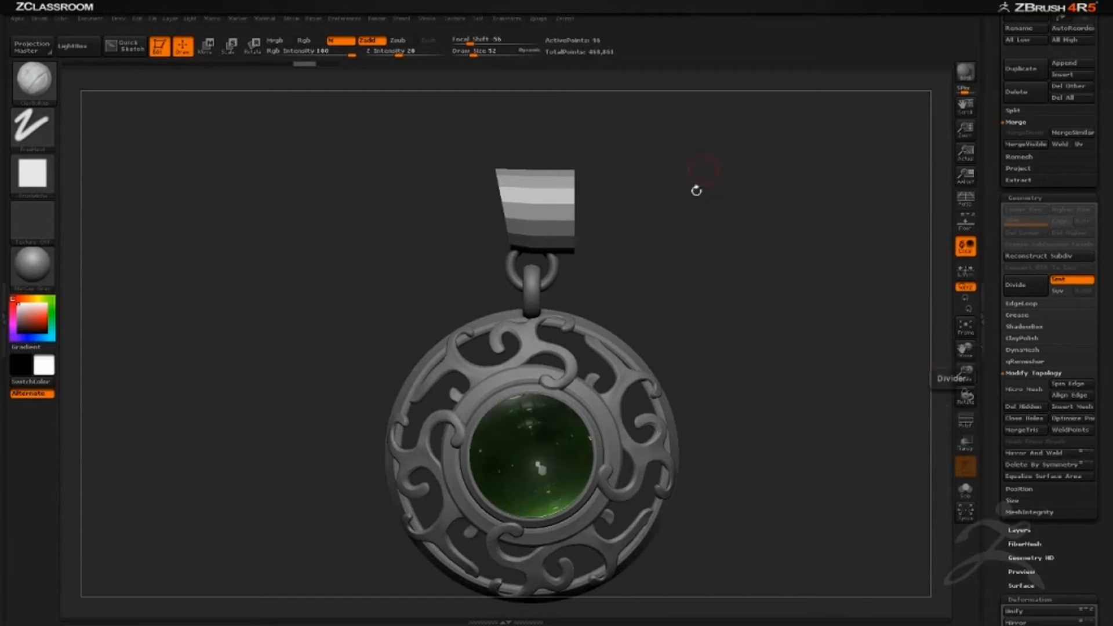
click(1039, 455)
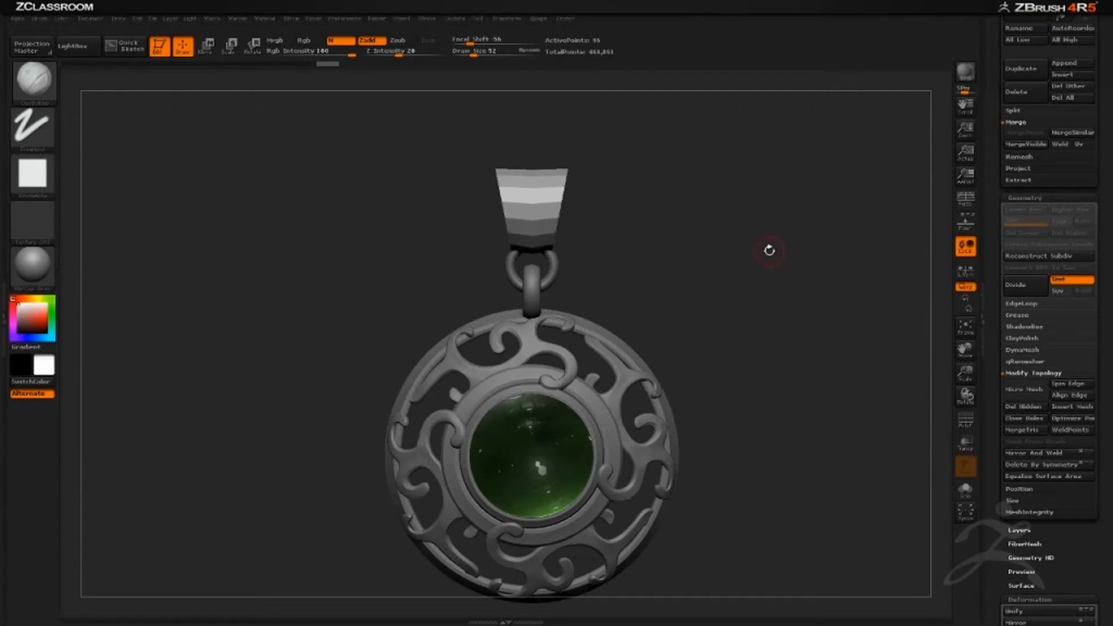
mouse_move(768, 249)
mouse_down()
mouse_move(678, 255)
mouse_move(789, 235)
mouse_move(580, 258)
mouse_up()
key(shift)
Divide the tapered cylinder's mesh twice to reach subdivision level 3.
drag(1000, 161, 1000, 199)
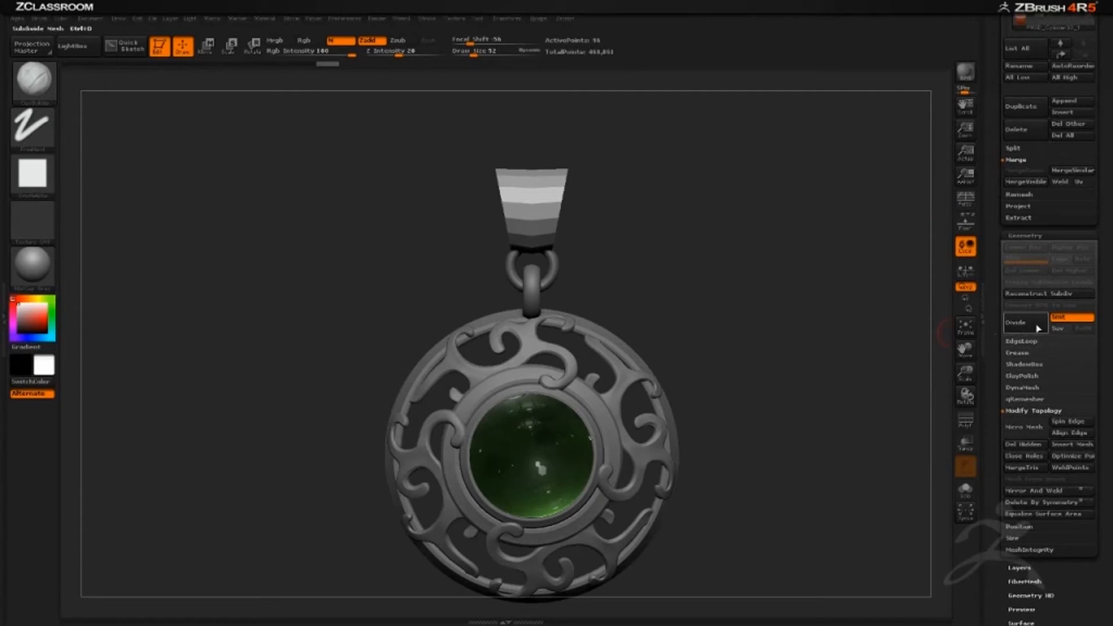
click(1035, 328)
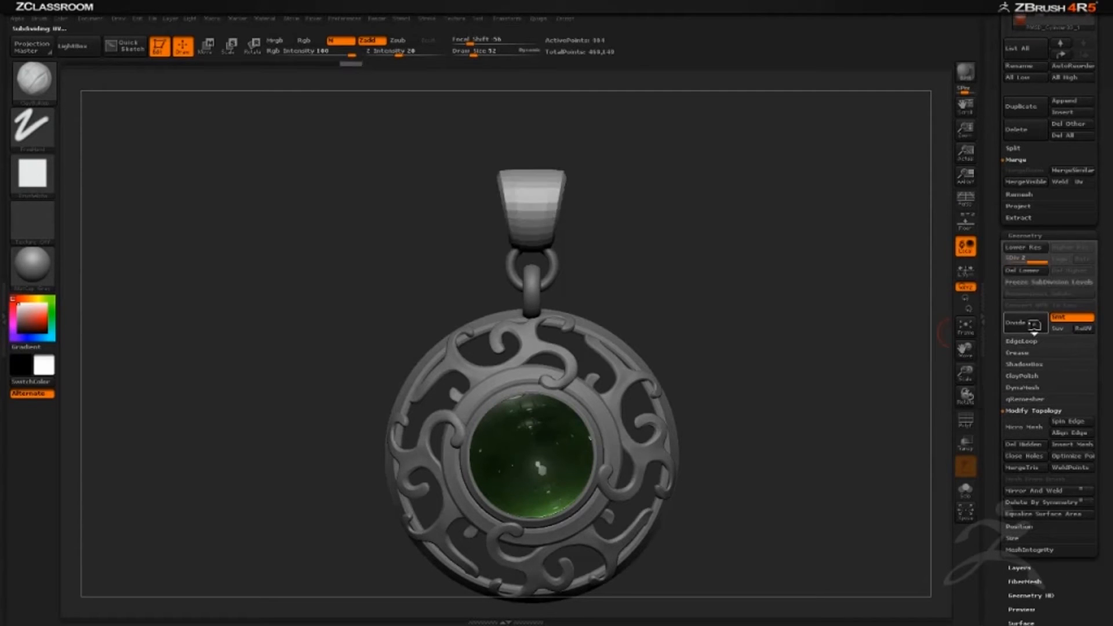
drag(895, 276, 690, 241)
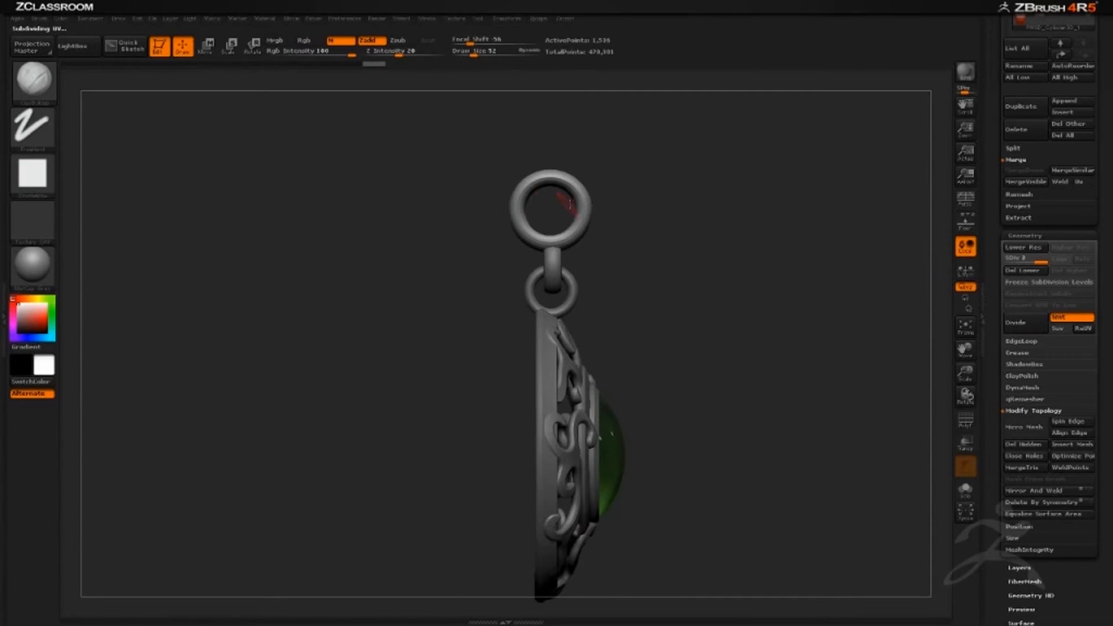
Narrow the bail front to back with the Size deformation and move it in the side view to center it over the ring.
drag(987, 473, 1005, 348)
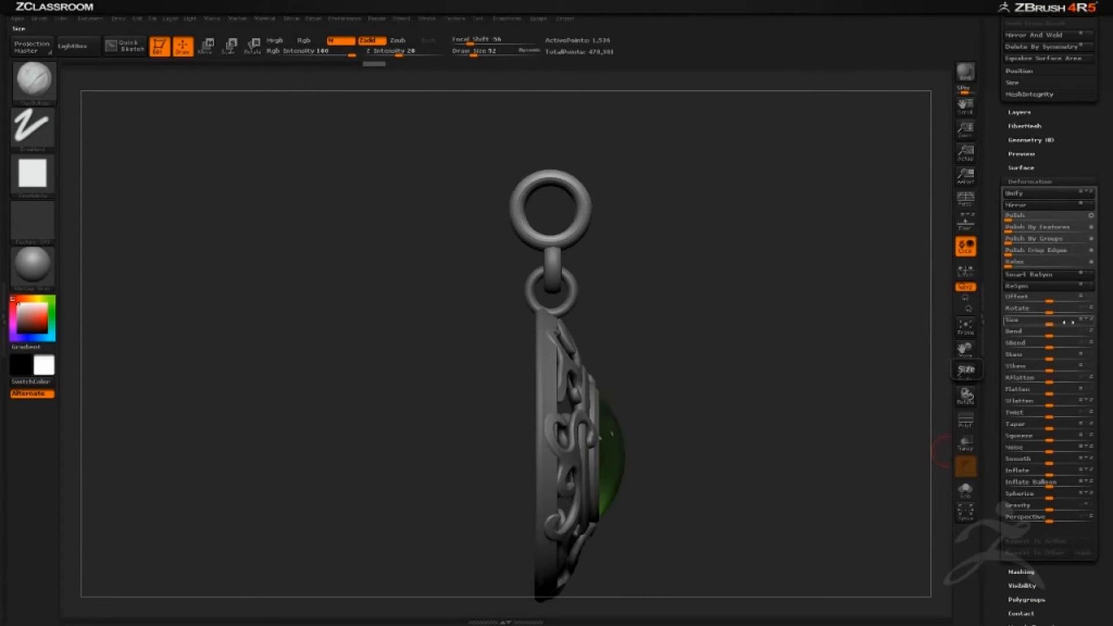
drag(1049, 322, 1020, 331)
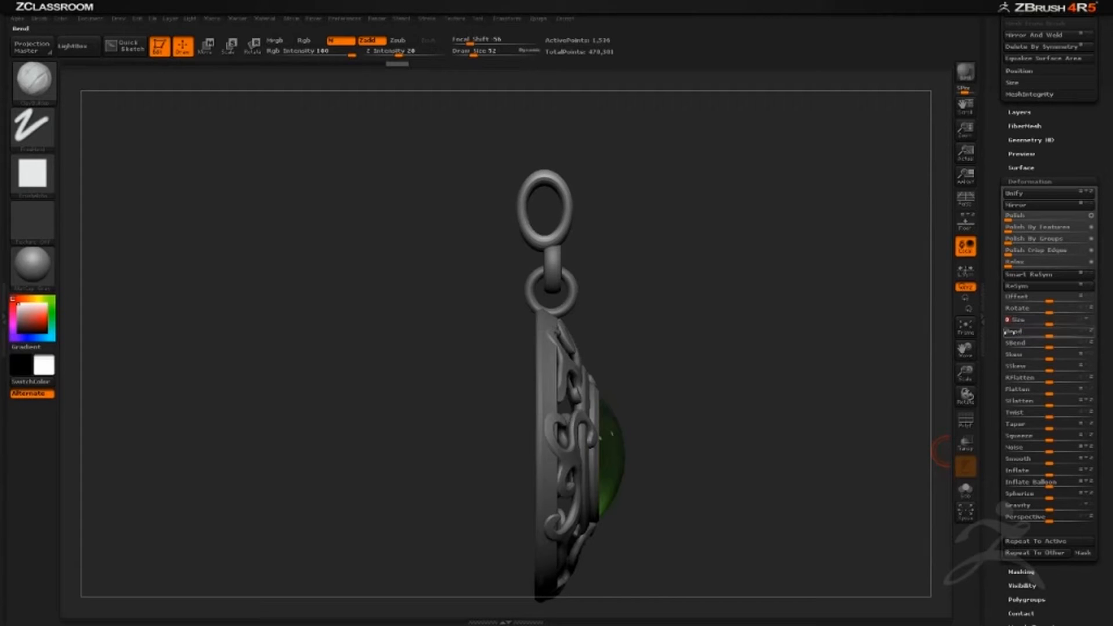
click(206, 46)
shift+drag(742, 231, 743, 231)
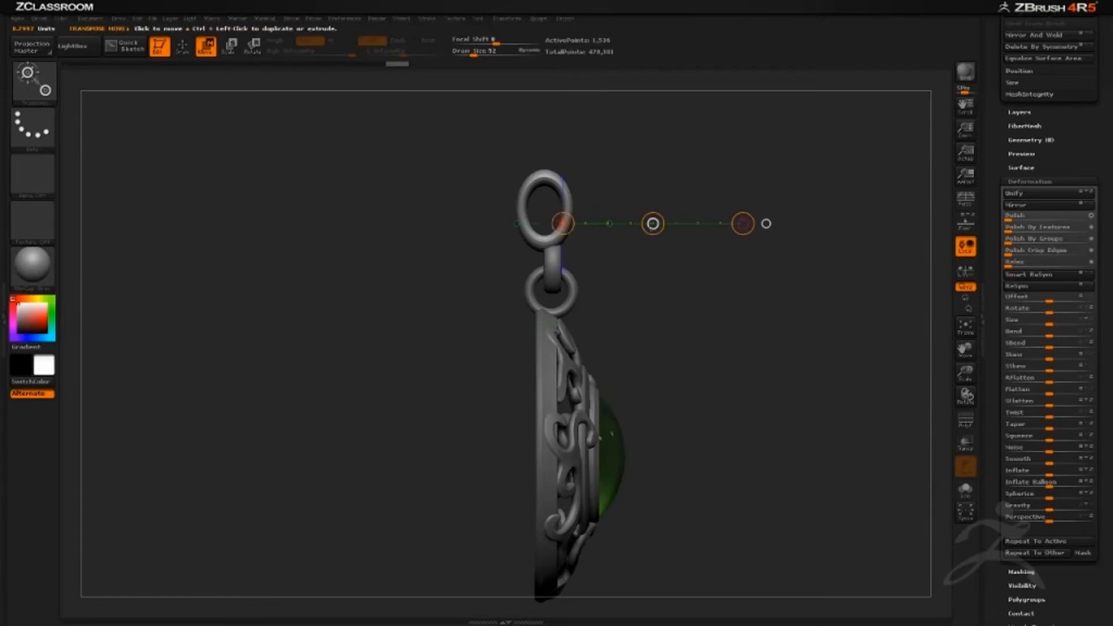
drag(653, 224, 662, 226)
Divide the bail's mesh two more times to reach subdivision level 5.
drag(779, 168, 678, 171)
alt+drag(800, 290, 704, 242)
alt+drag(780, 202, 892, 238)
alt+drag(823, 238, 823, 206)
drag(823, 206, 835, 229)
alt+drag(834, 229, 763, 243)
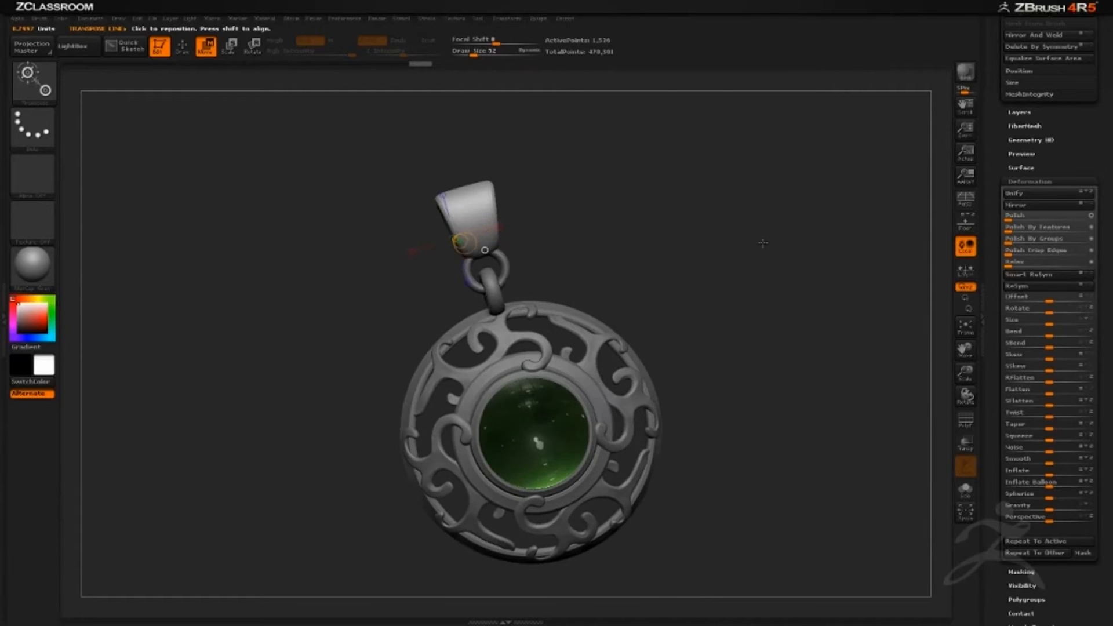
scroll(1031, 96, up, 8)
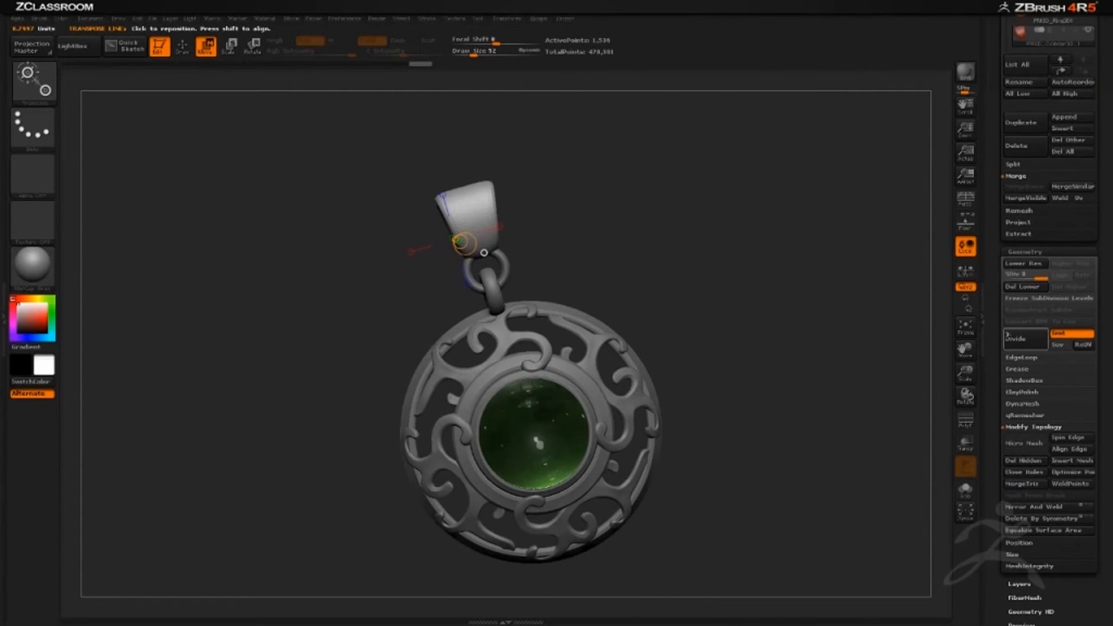
click(1011, 336)
click(1011, 336)
drag(942, 272, 803, 290)
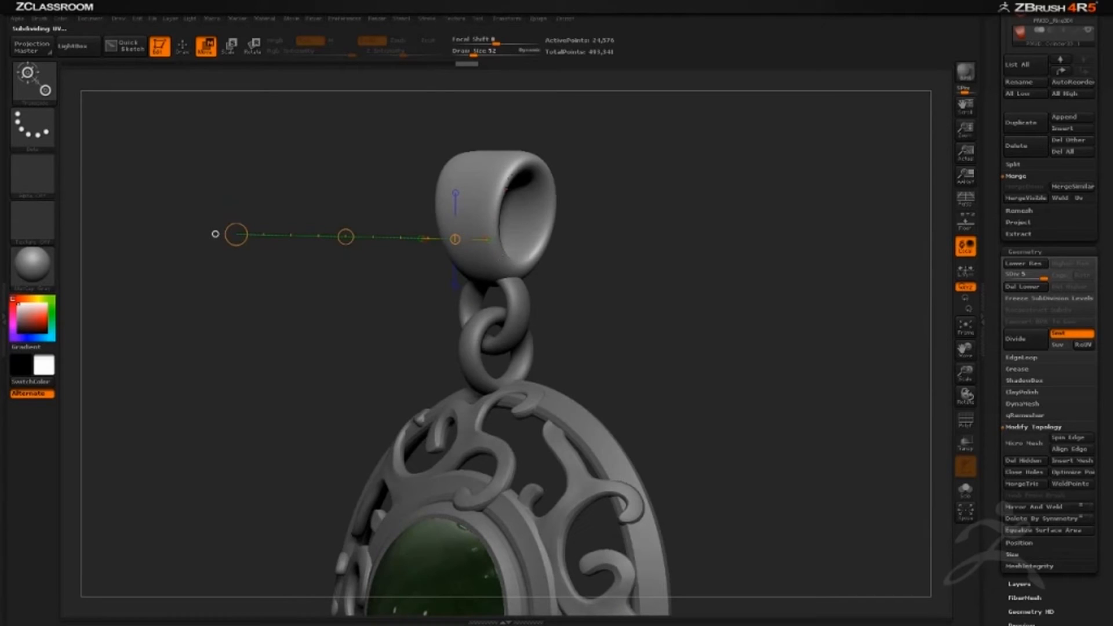
mouse_move(705, 238)
mouse_down()
mouse_move(776, 236)
mouse_move(714, 240)
mouse_up()
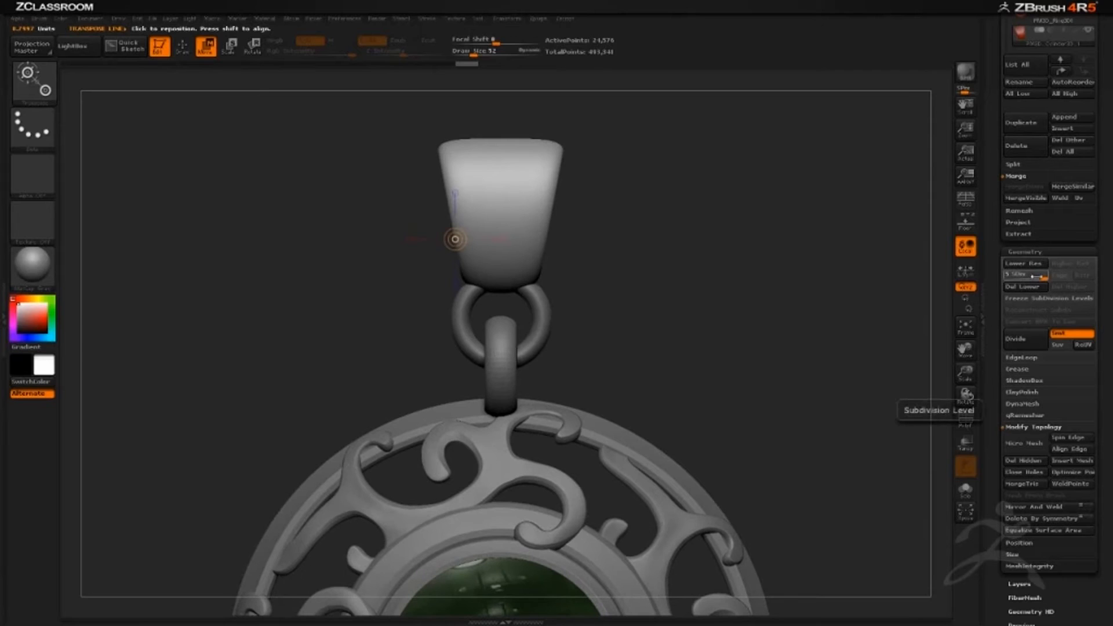
Set the bail to subdivision level 1 and return to Draw mode with the bail in front view.
drag(1032, 277, 995, 278)
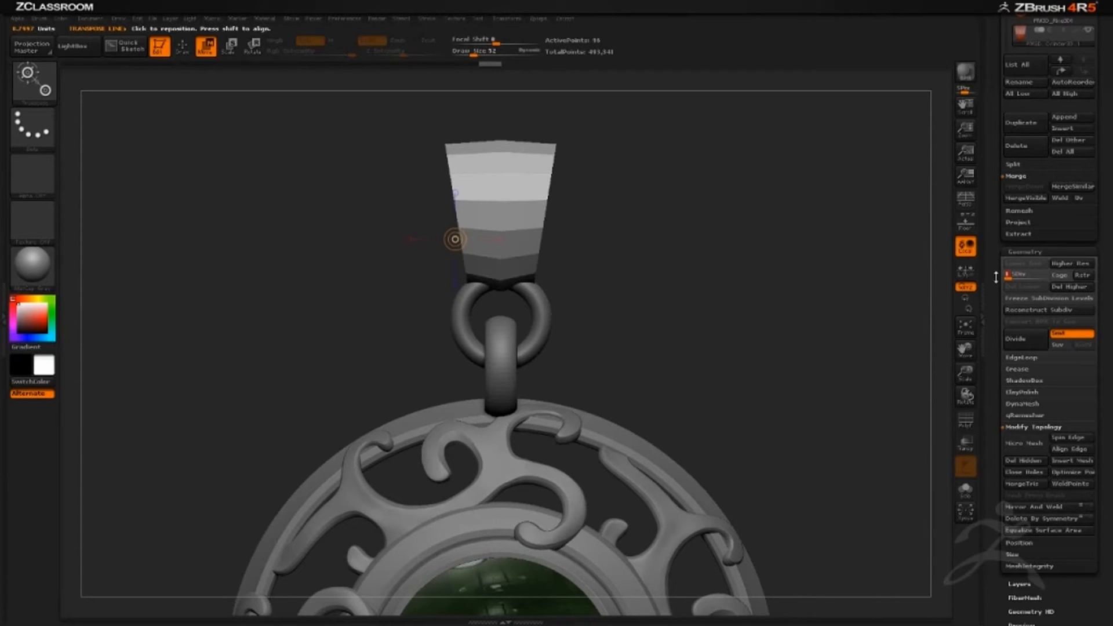
click(183, 46)
alt+drag(322, 143, 332, 266)
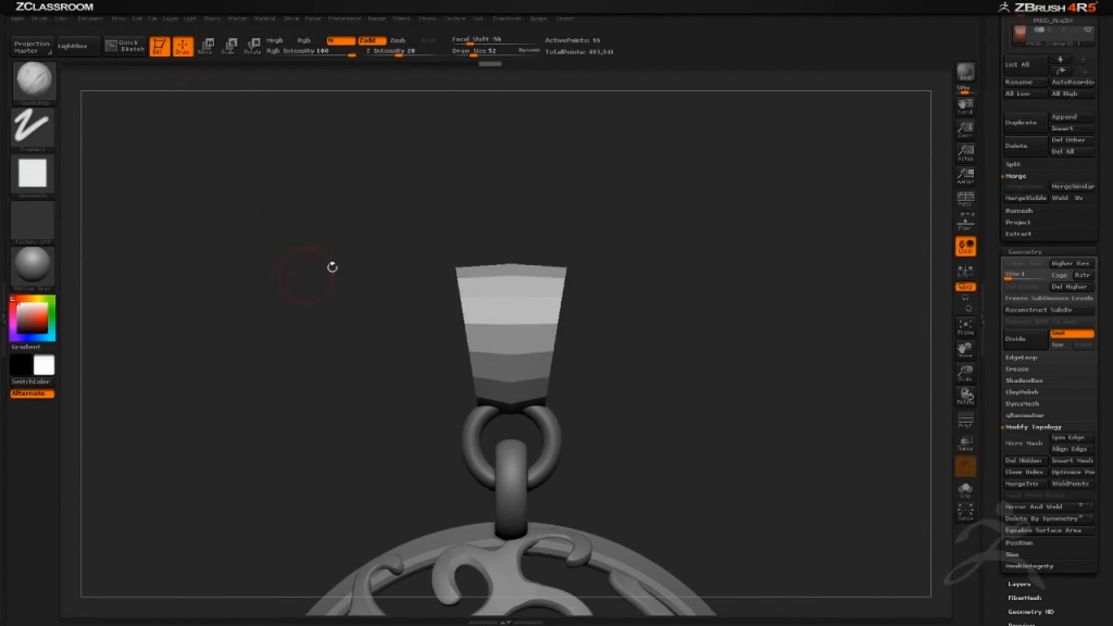
Use the SelectRect brush to hide the bail's middle wall so only its flat end faces are visible.
key(ctrl+shift)
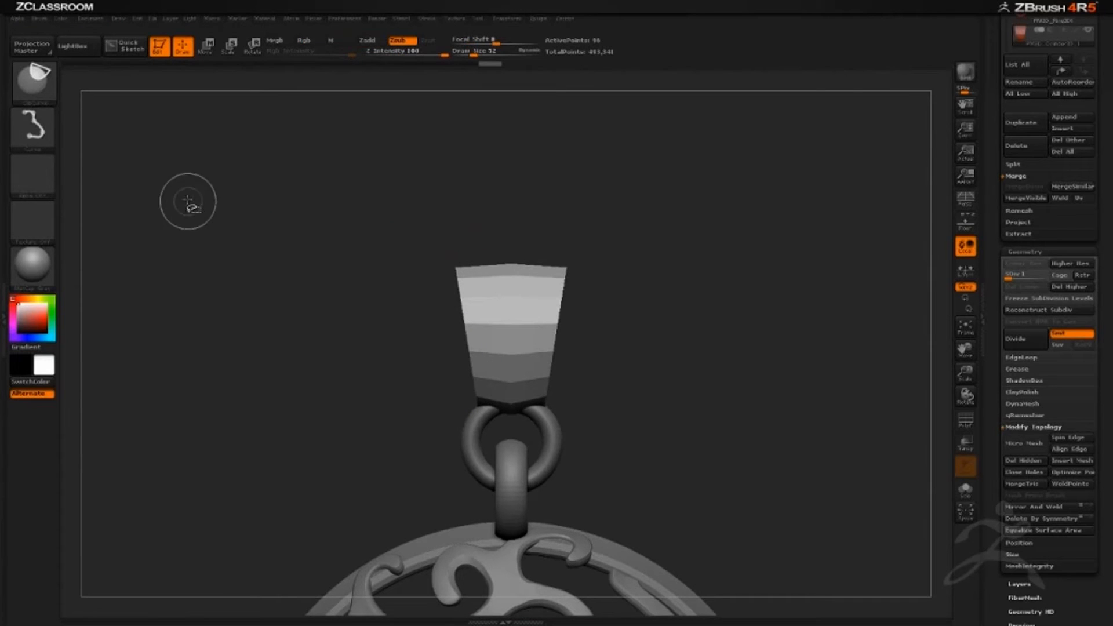
click(44, 95)
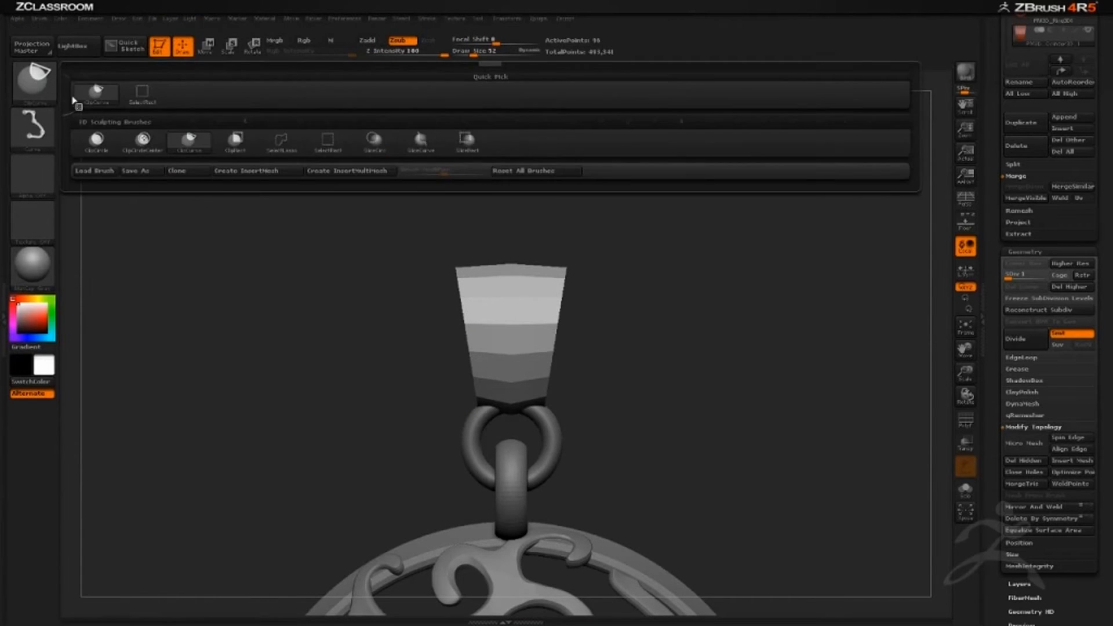
click(328, 145)
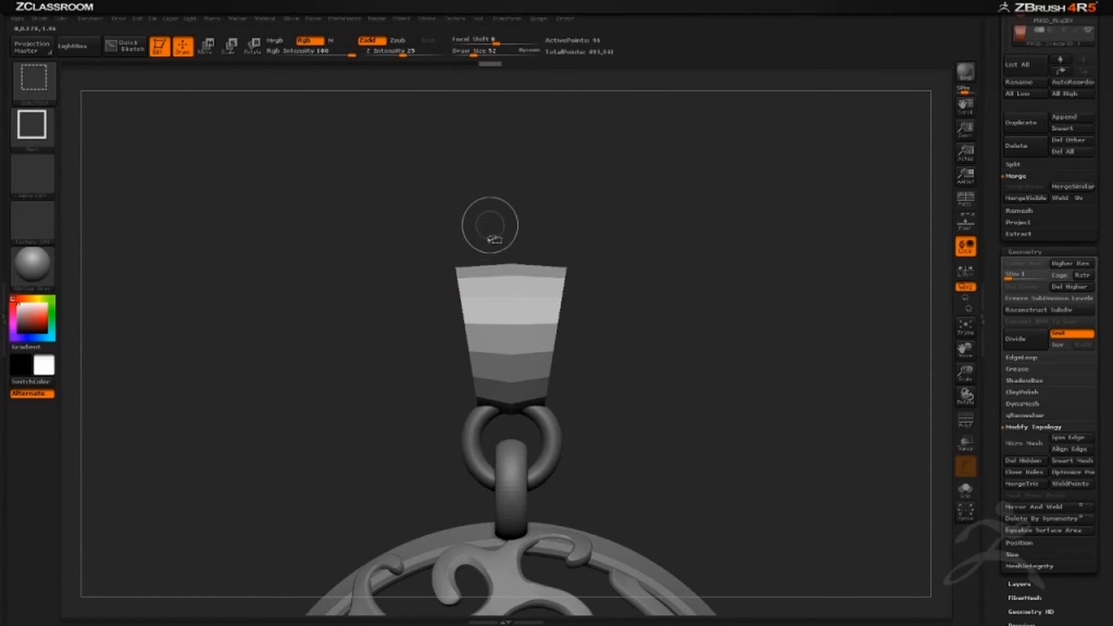
ctrl+shift+drag(489, 215, 545, 465)
mouse_move(673, 296)
mouse_down()
mouse_move(534, 342)
mouse_move(671, 298)
mouse_move(561, 273)
mouse_move(684, 311)
mouse_move(644, 306)
mouse_up()
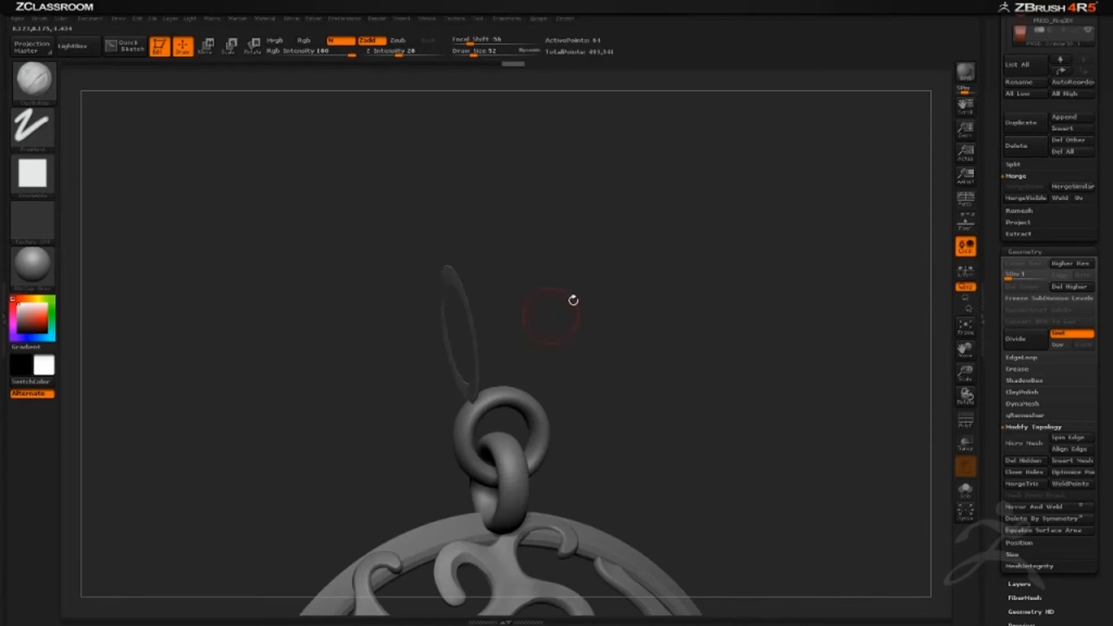
drag(574, 298, 718, 322)
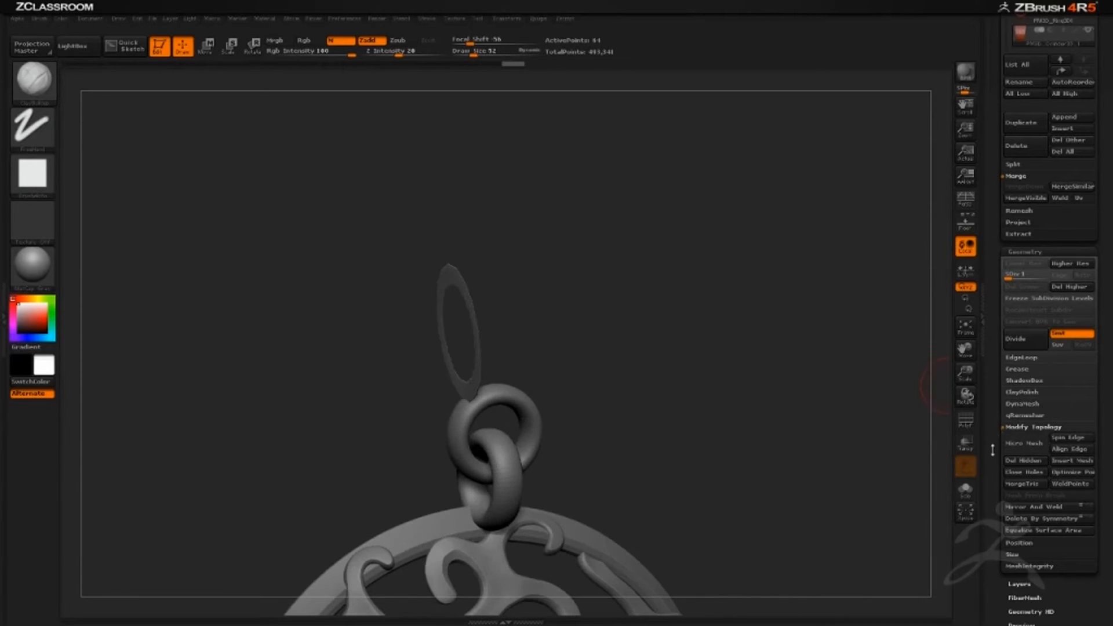
Group the isolated end faces of the bail into their own polygroup and unhide the rest of the mesh.
scroll(992, 449, down, 10)
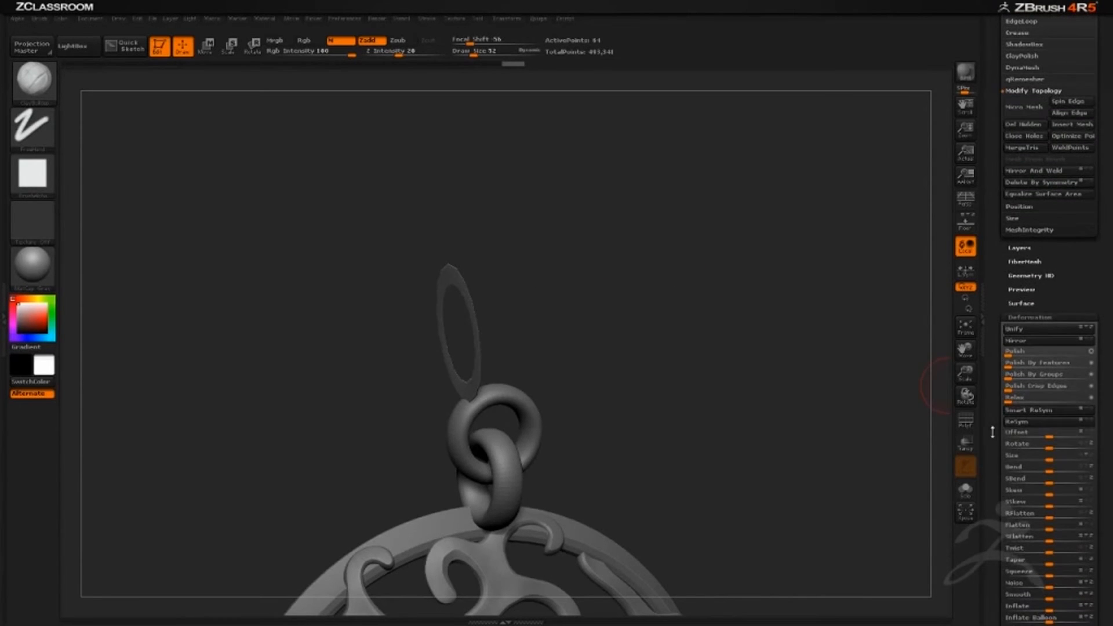
scroll(992, 432, down, 5)
drag(738, 328, 931, 432)
scroll(992, 428, down, 9)
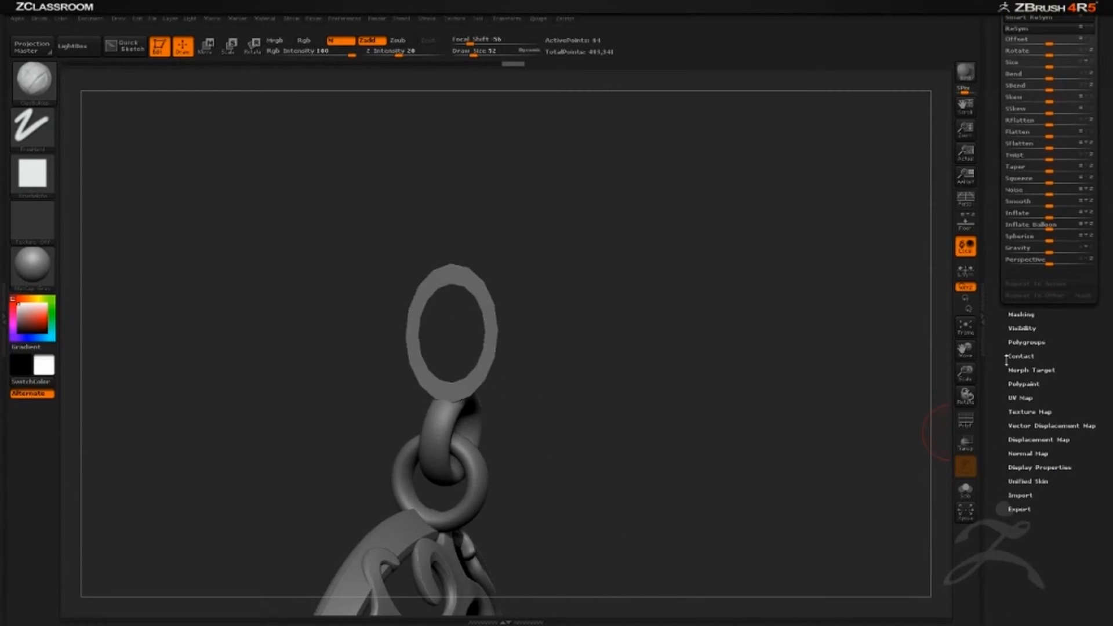
click(1024, 342)
drag(904, 440, 749, 341)
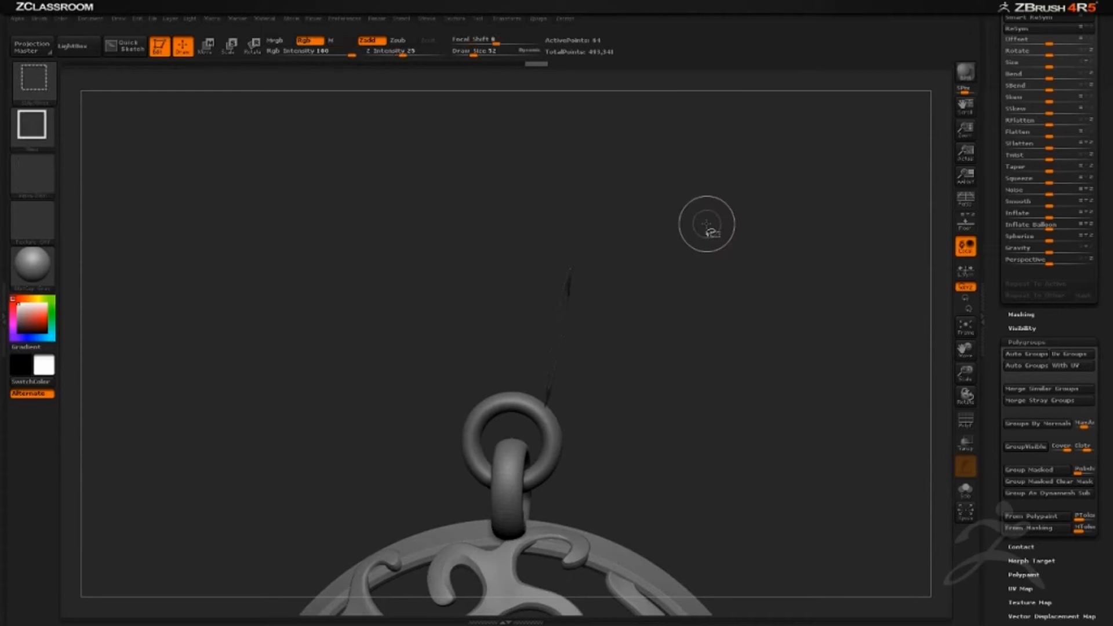
ctrl+shift+click(724, 226)
Display the bail's polyframe to check its polygroups and bring the Geometry settings back into view.
drag(752, 152, 761, 289)
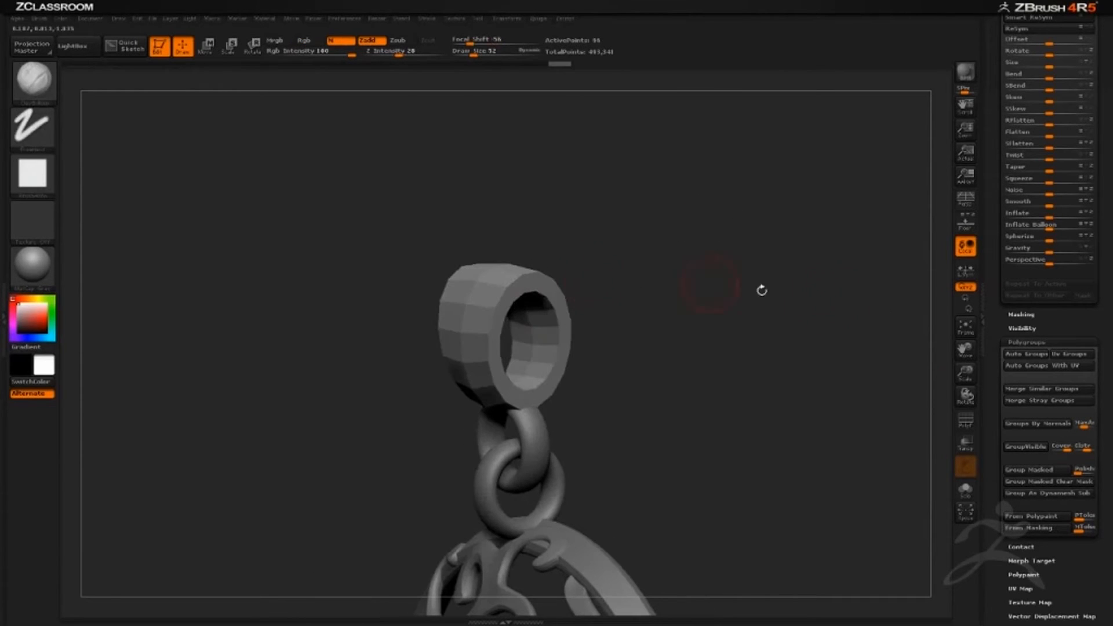
click(966, 421)
drag(778, 339, 849, 384)
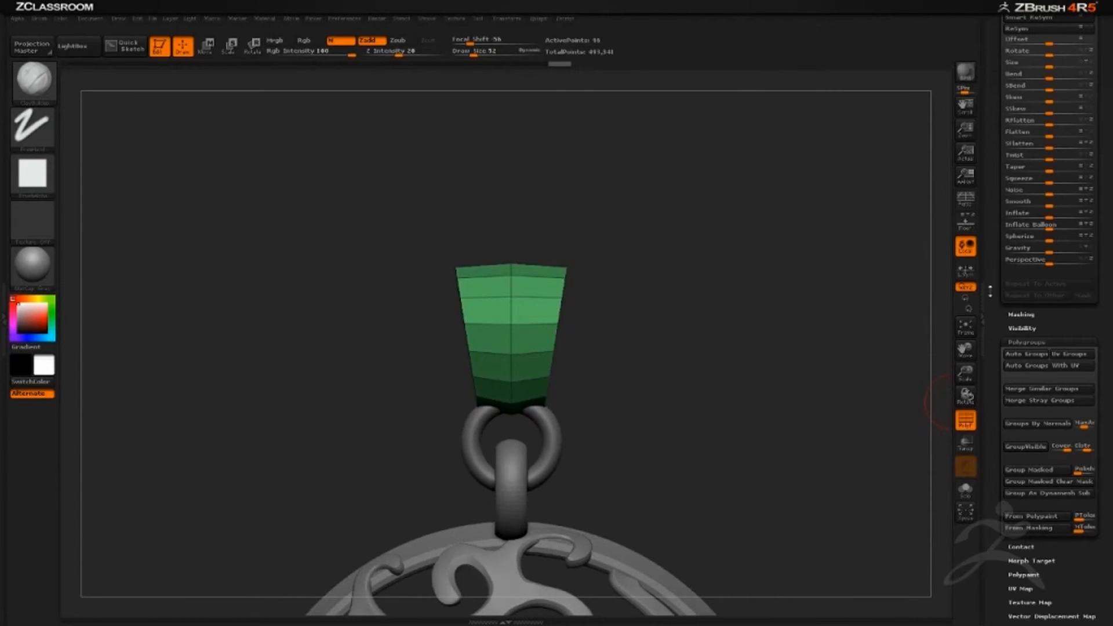
scroll(1060, 381, up, 10)
scroll(1015, 201, up, 3)
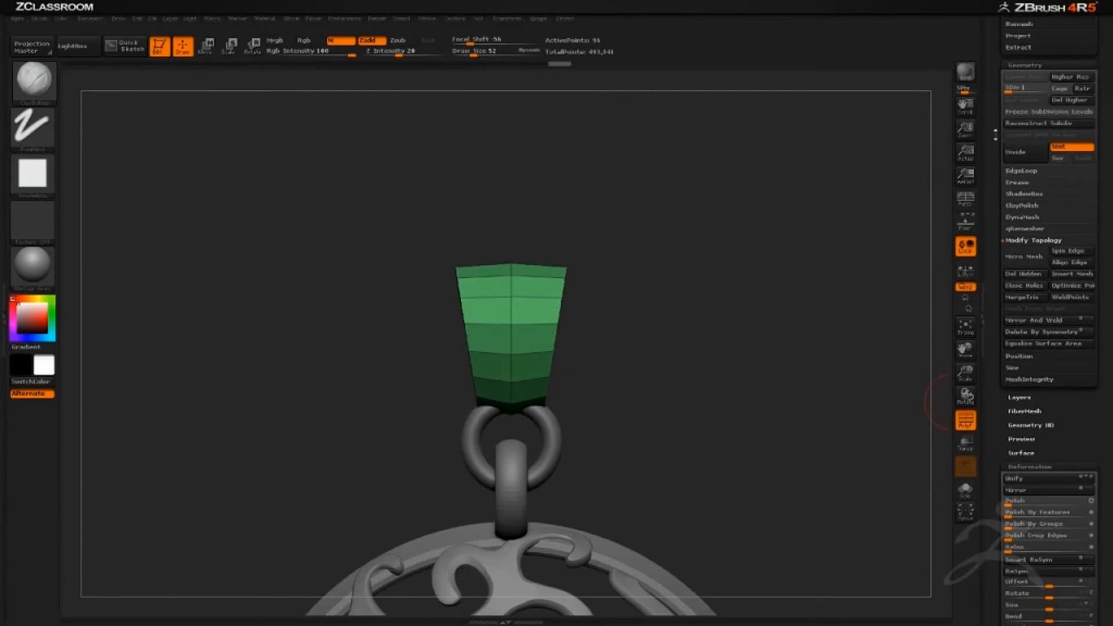
Set the bail to subdivision level 5, turn off its polyframe and tighten its rim edges with Polish By Features.
click(1045, 87)
drag(839, 266, 854, 280)
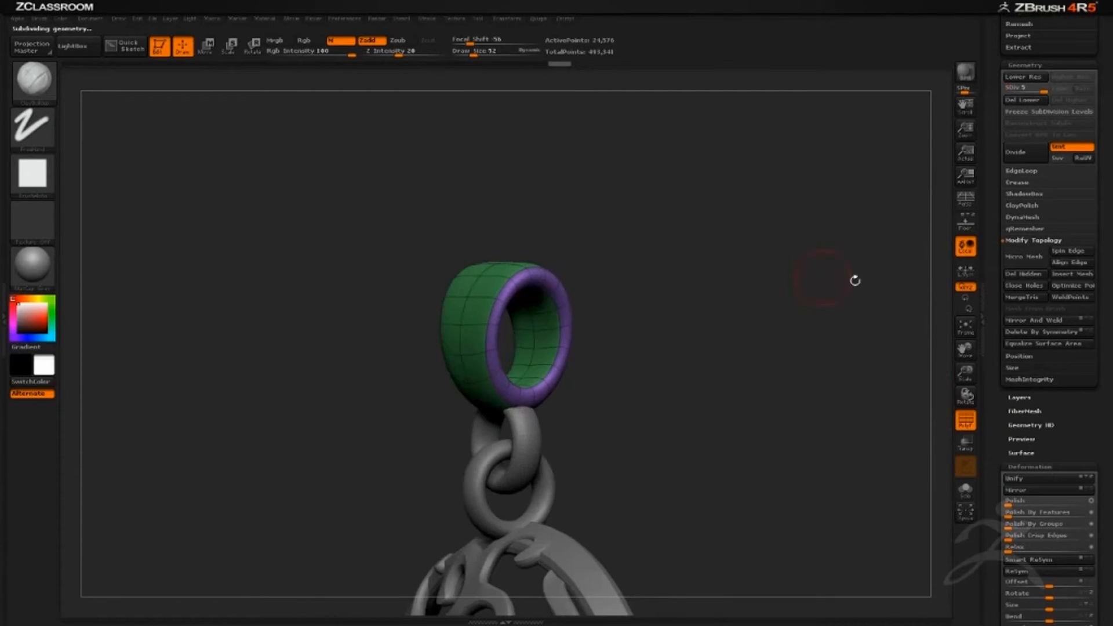
click(965, 421)
scroll(1052, 336, down, 4)
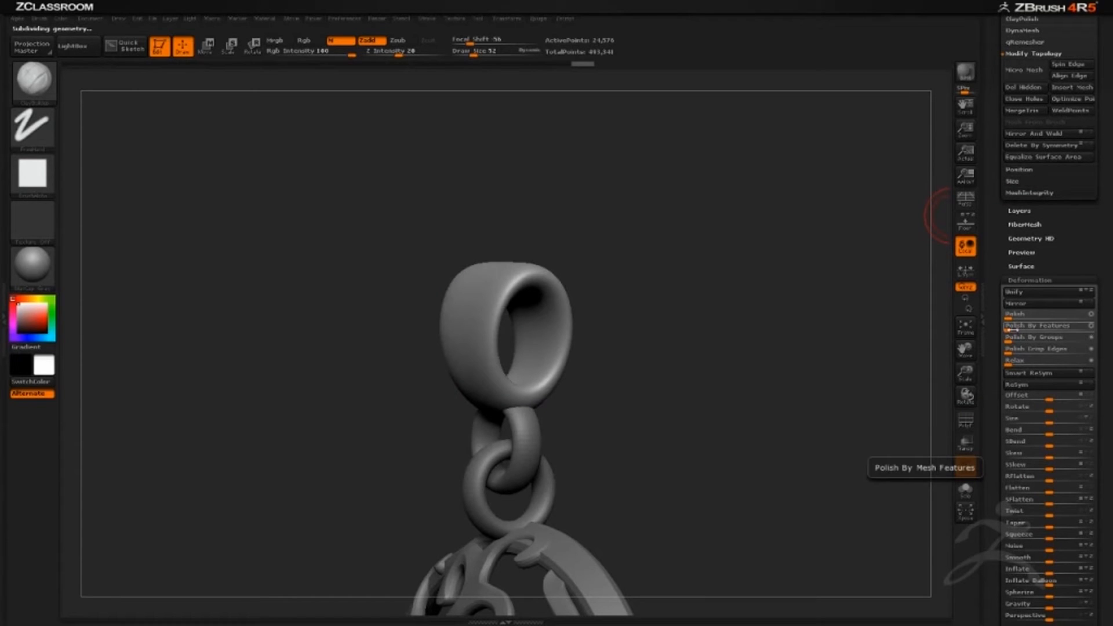
drag(1011, 331, 1035, 331)
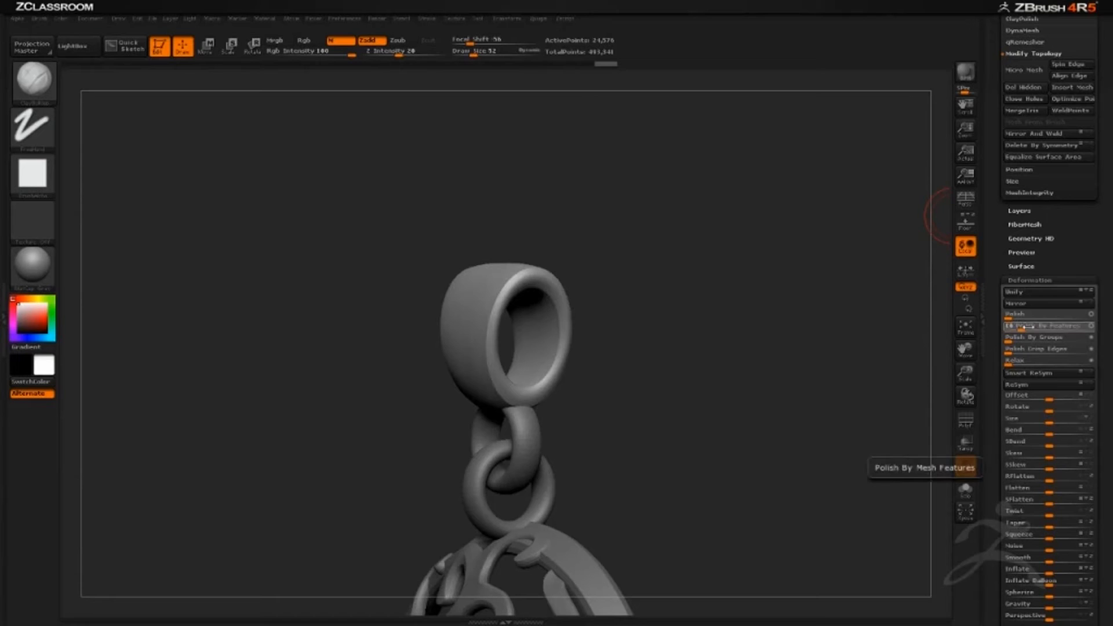
drag(823, 340, 811, 375)
Make the upper ring the active subtool and subdivide it once.
drag(479, 268, 602, 278)
drag(549, 351, 513, 354)
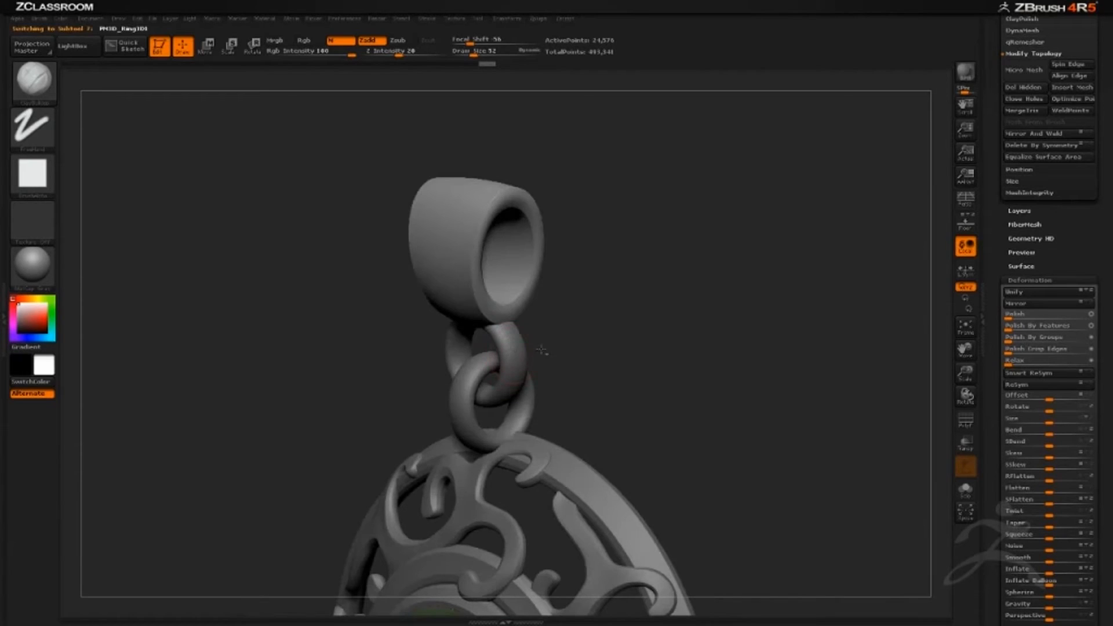
mouse_move(612, 329)
mouse_down()
mouse_move(603, 325)
mouse_move(630, 324)
mouse_up()
alt+drag(631, 324, 615, 247)
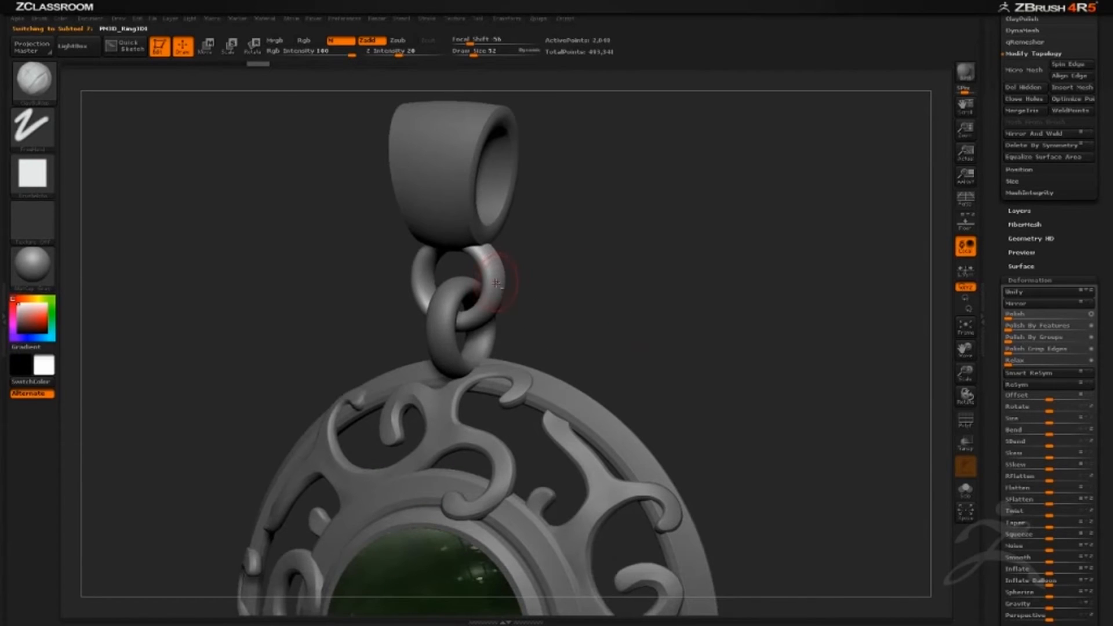
drag(991, 125, 986, 229)
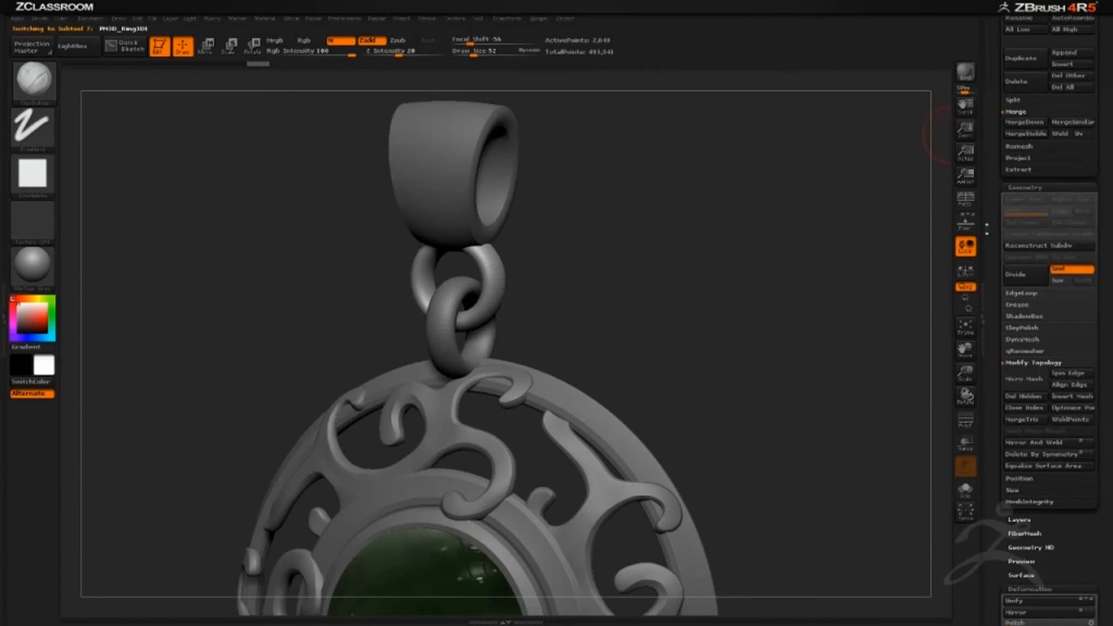
click(1037, 278)
Make the lower ring the active subtool and subdivide it twice, up to level 3.
drag(767, 303, 455, 371)
alt+click(447, 347)
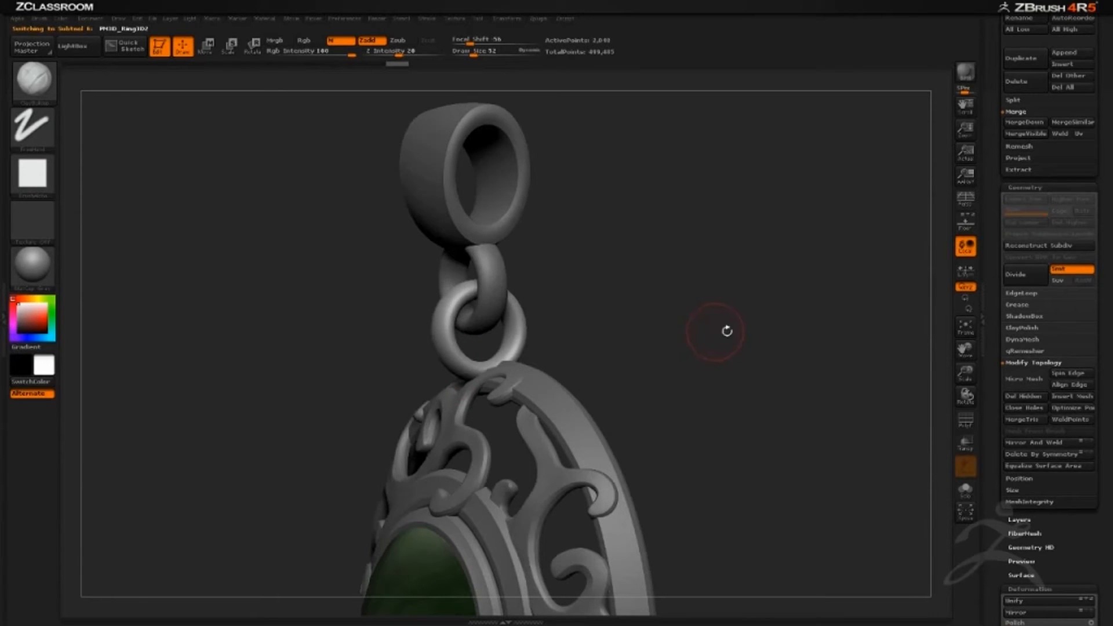
click(1018, 277)
click(1019, 277)
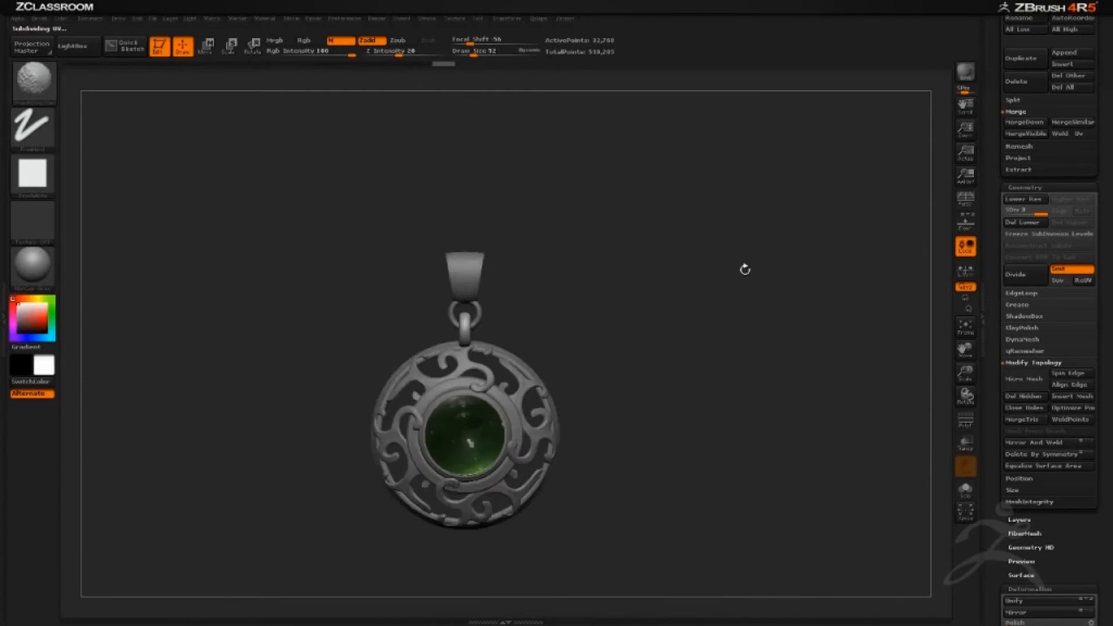
Turn on perspective for viewing the whole pendant.
drag(745, 269, 812, 240)
key(p)
drag(836, 290, 596, 301)
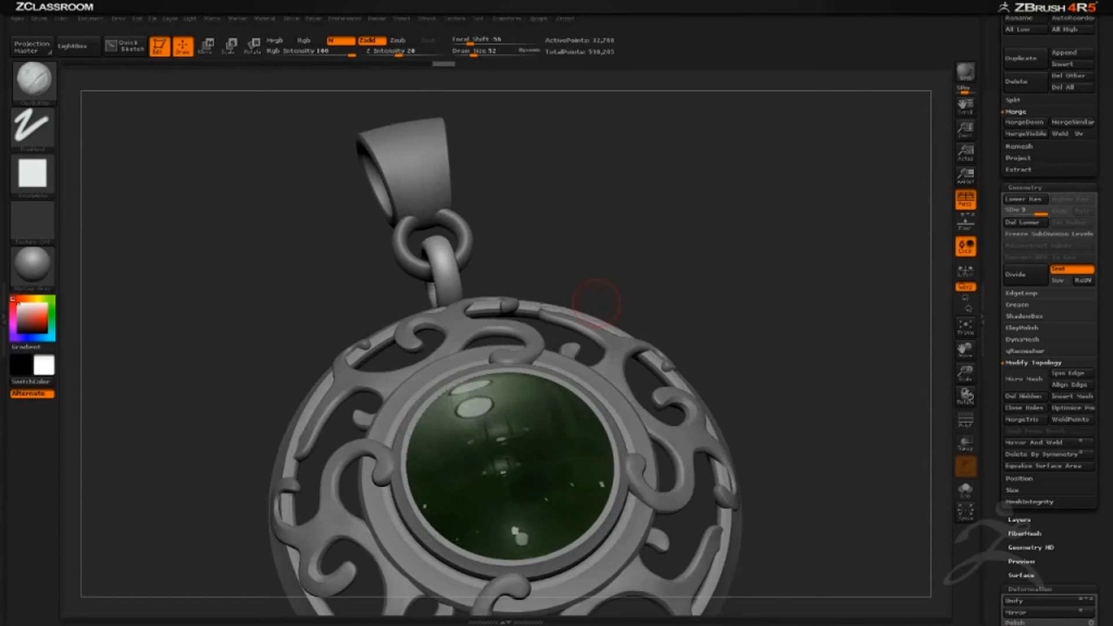
Examine the assembled pendant, rings and bail from several angles and compare their overall proportions.
drag(475, 166, 408, 359)
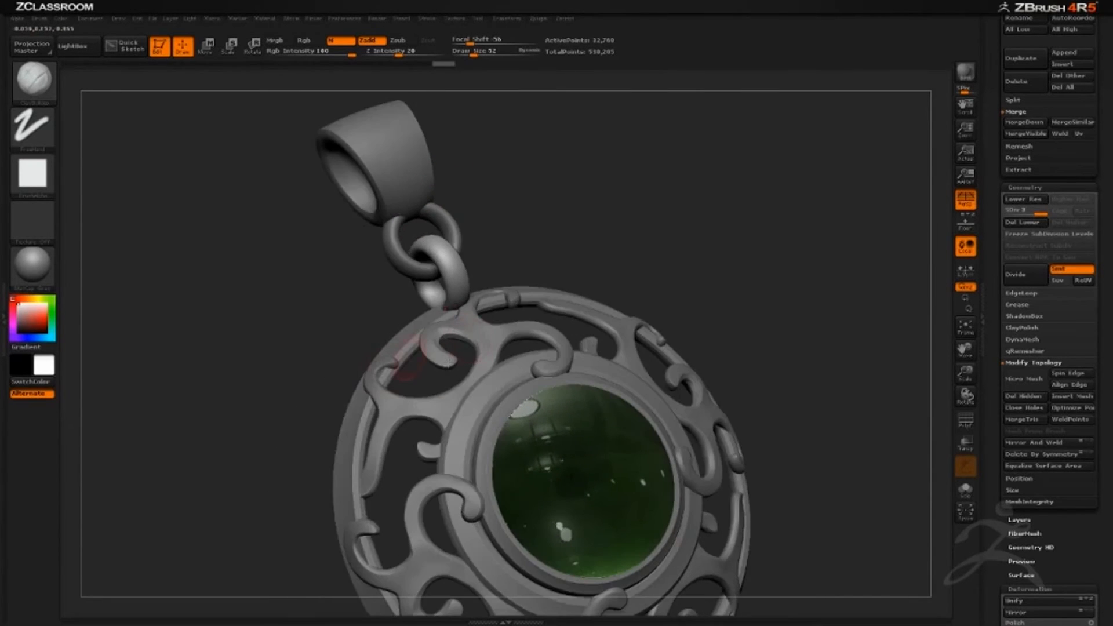
drag(520, 210, 472, 397)
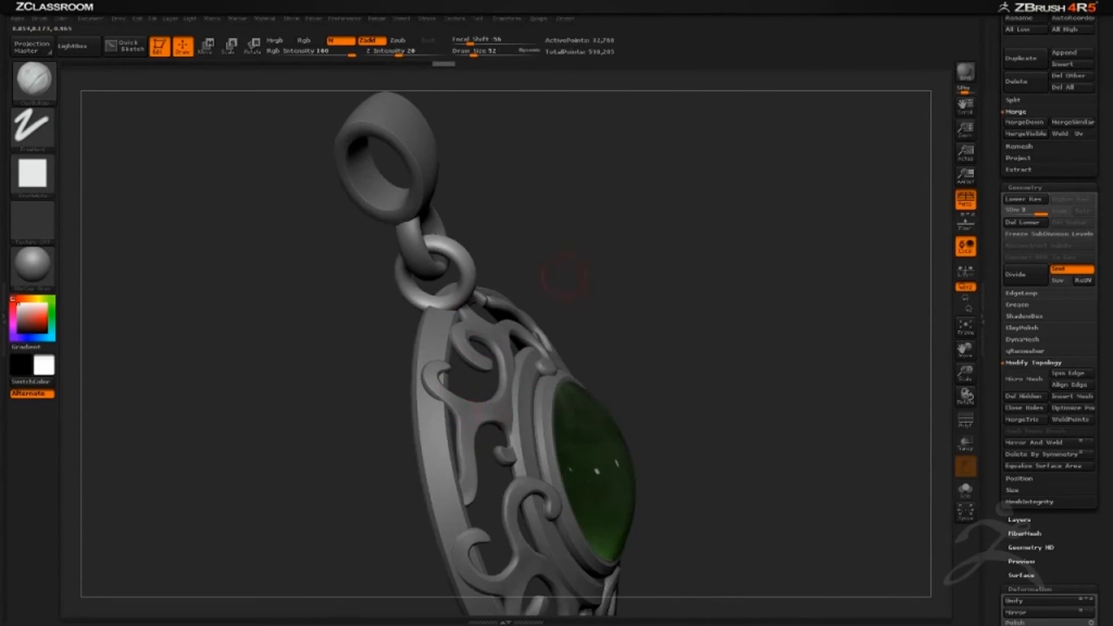
drag(565, 276, 697, 313)
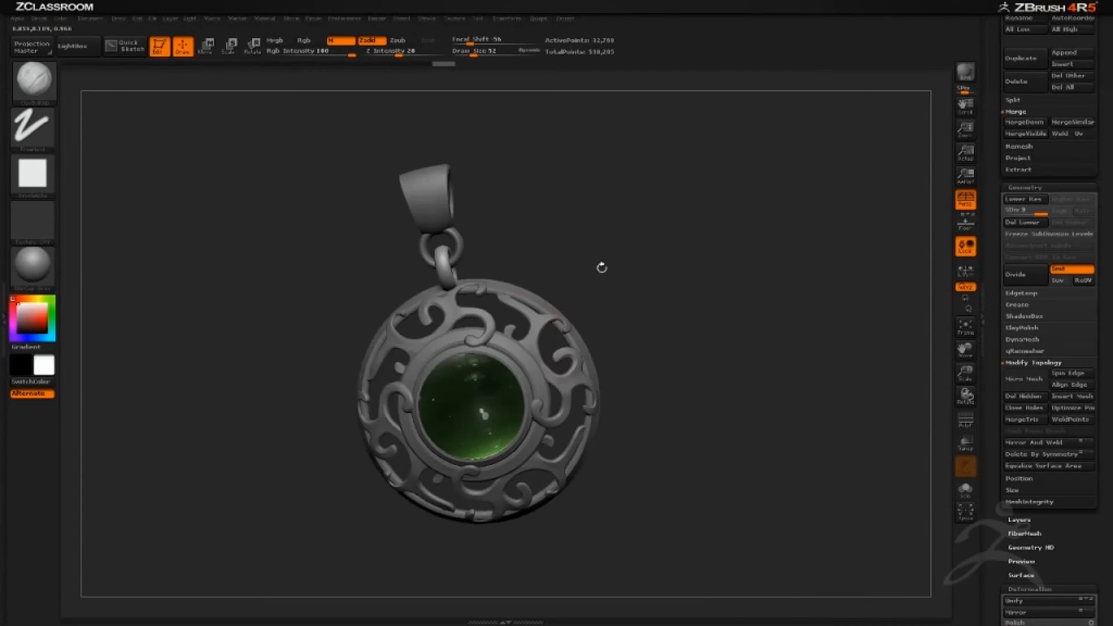
drag(606, 247, 659, 310)
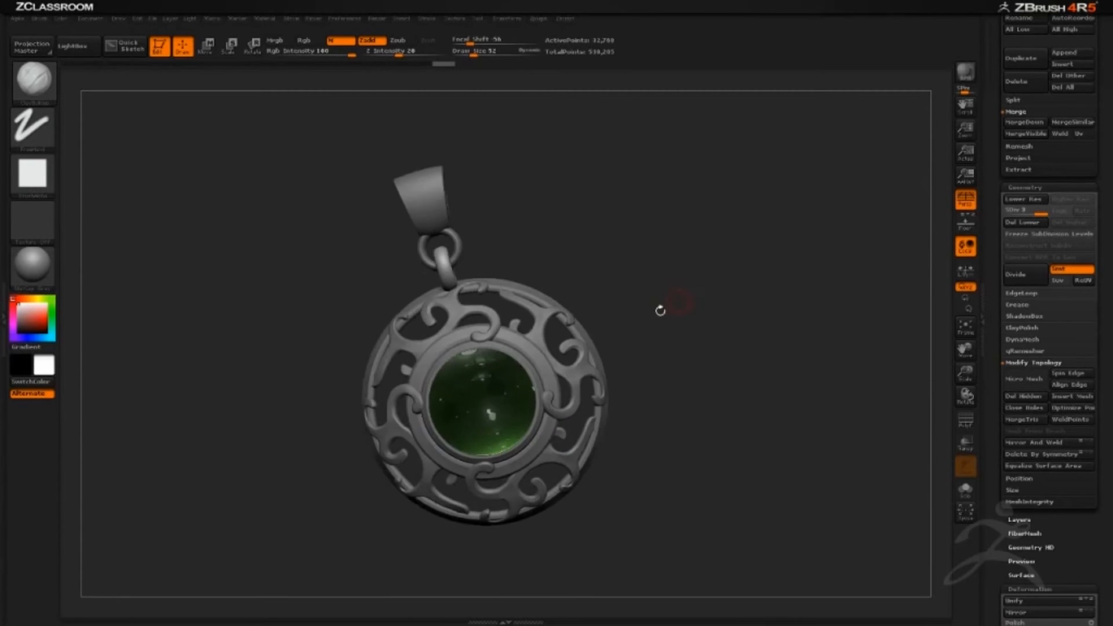
drag(622, 268, 516, 257)
drag(615, 162, 736, 282)
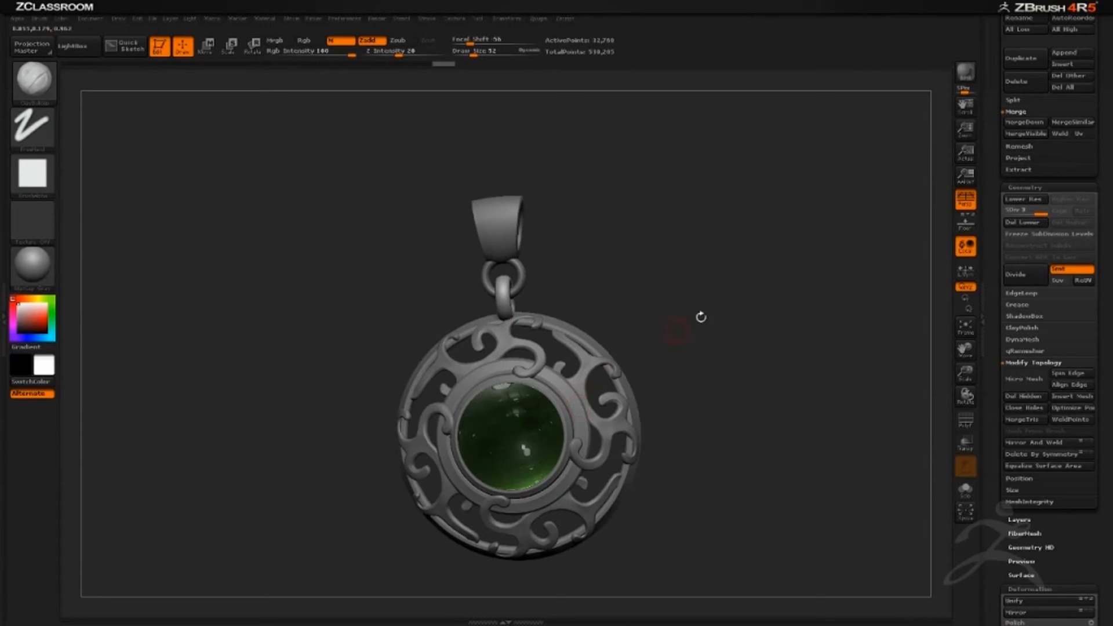
drag(700, 316, 554, 302)
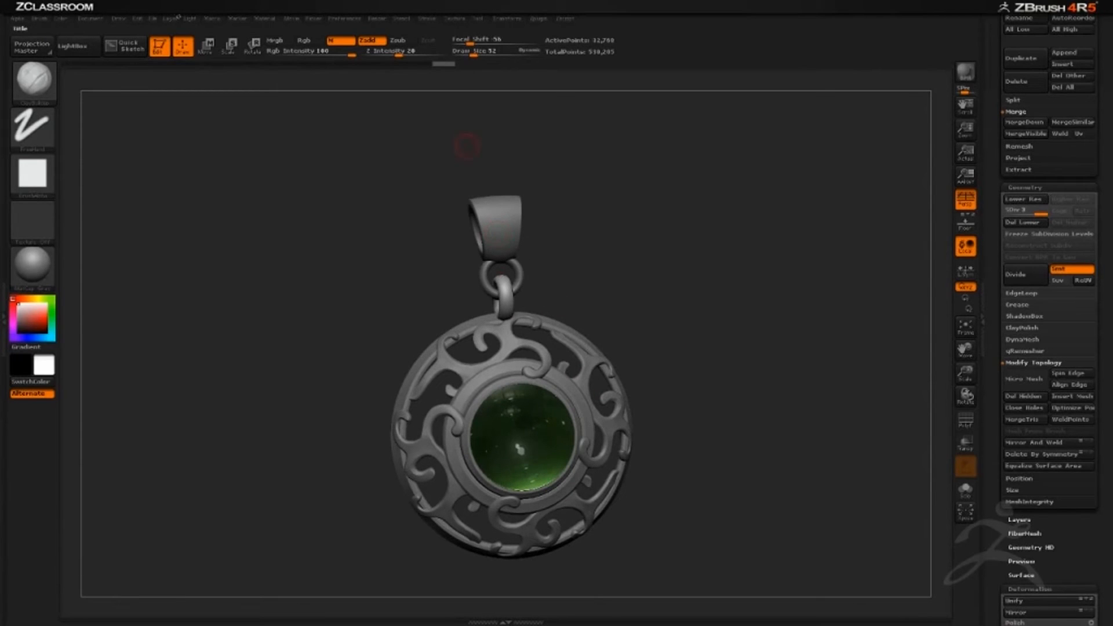
drag(462, 141, 747, 206)
mouse_move(787, 241)
mouse_down()
mouse_move(747, 226)
mouse_move(777, 179)
mouse_move(771, 232)
mouse_move(811, 243)
mouse_move(804, 254)
mouse_up()
Select the bail subtool PM3D_Cylinder3D_1 and duplicate it.
drag(992, 181, 1011, 308)
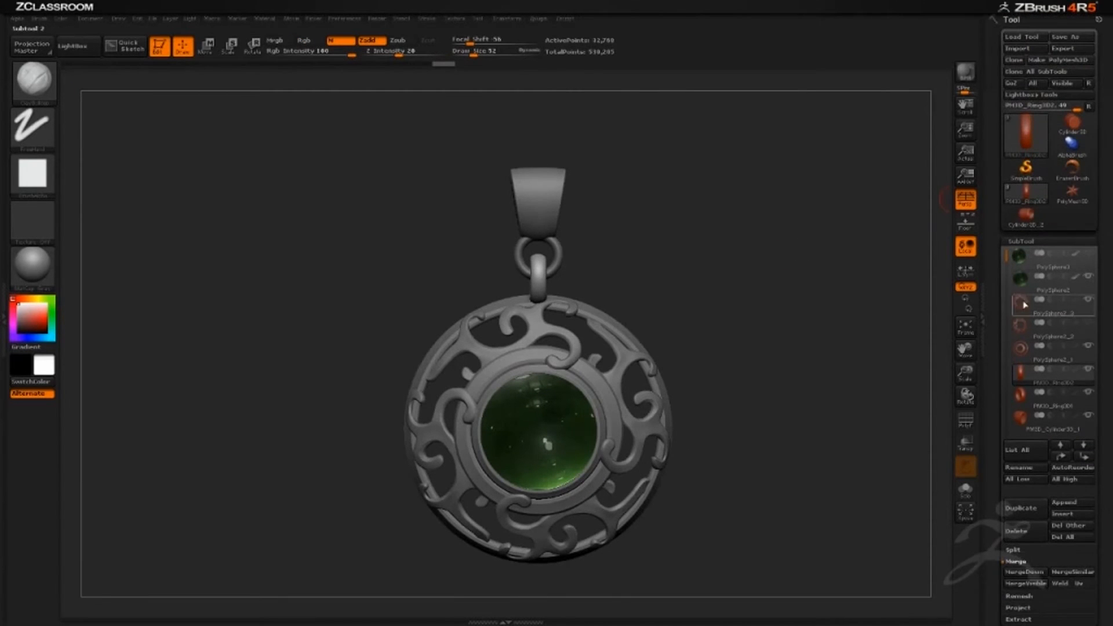
drag(1004, 261, 1006, 283)
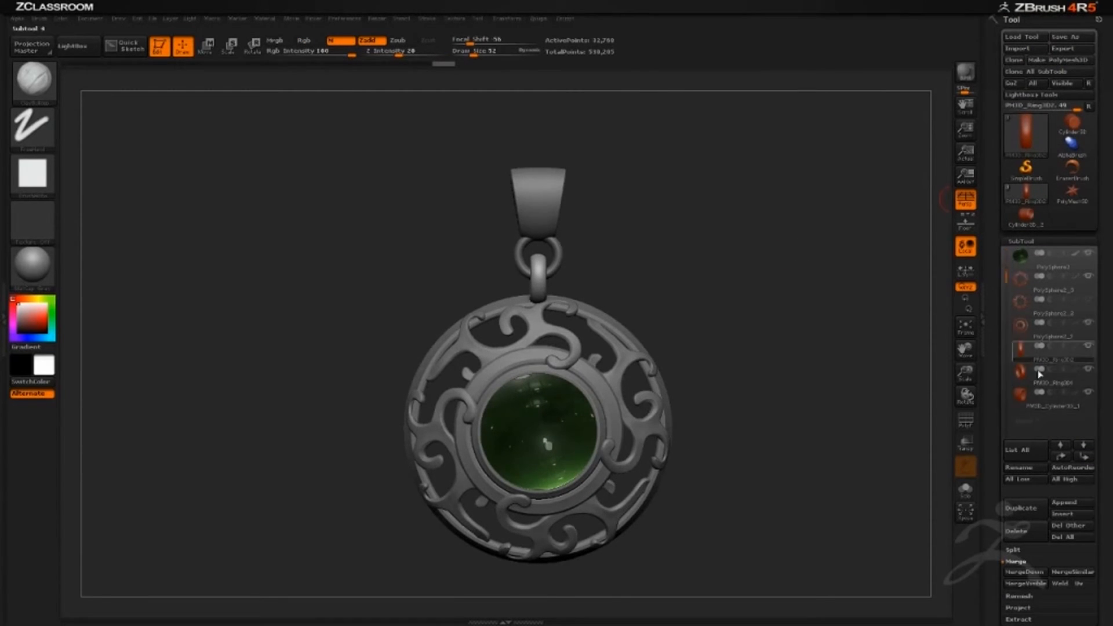
mouse_move(1047, 411)
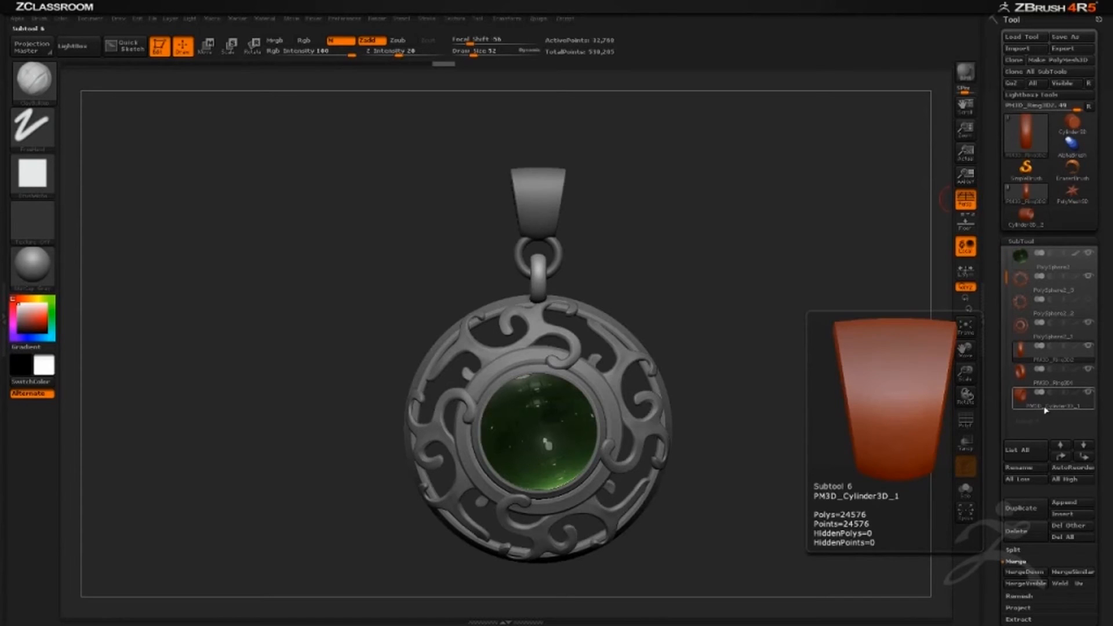
click(1053, 399)
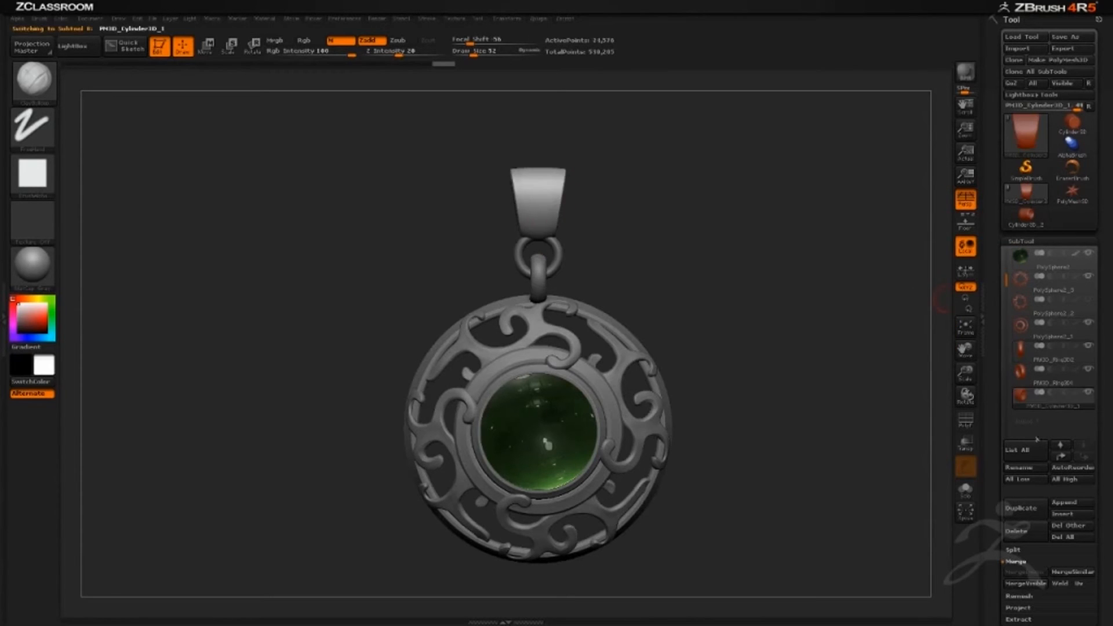
click(1021, 509)
Drop the duplicated bail to subdivision level 2 and delete its lower and higher subdivision levels.
scroll(1026, 302, down, 6)
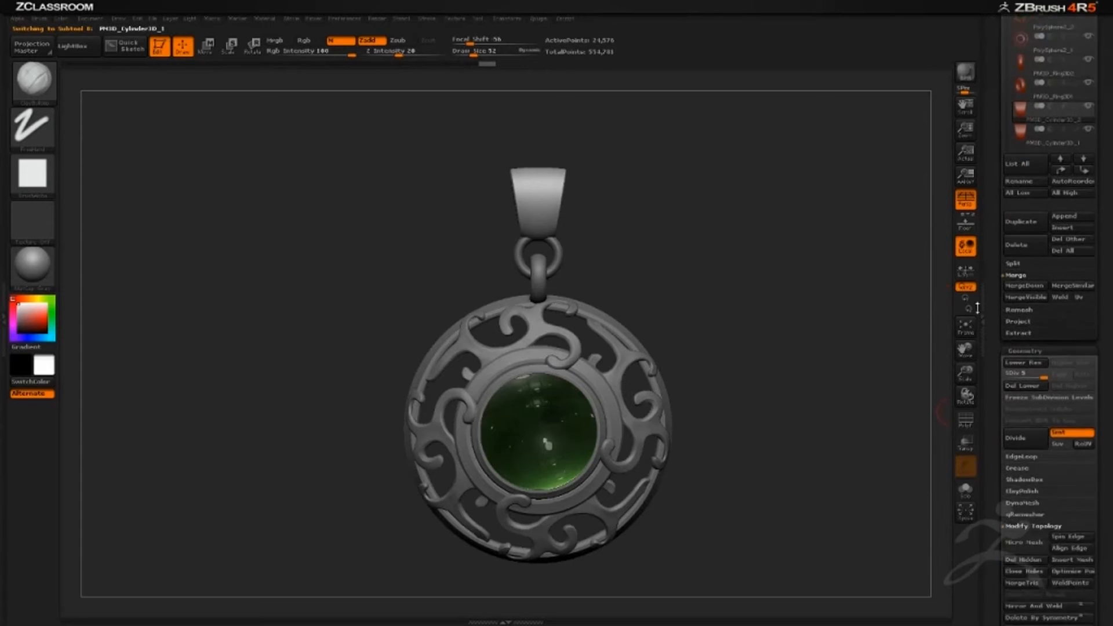
click(1017, 290)
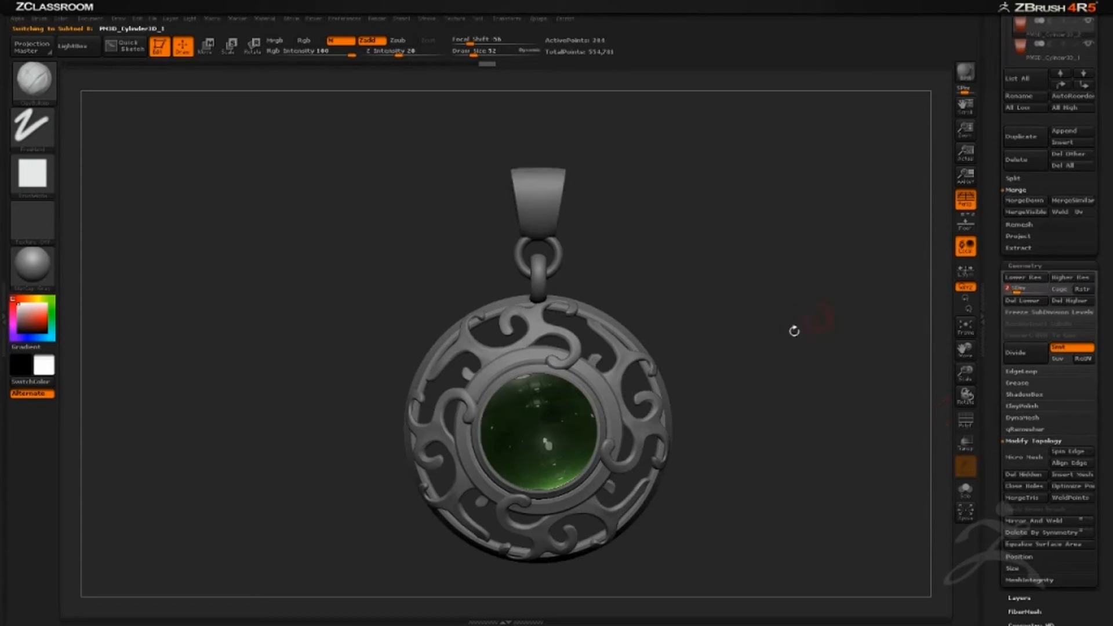
drag(792, 330, 841, 319)
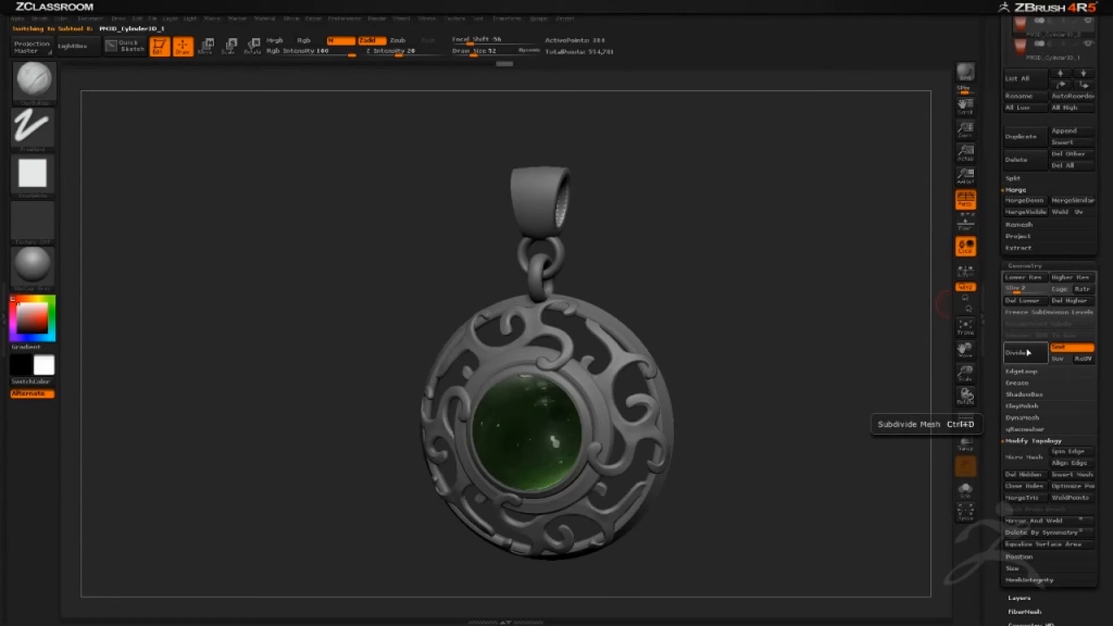
click(1020, 302)
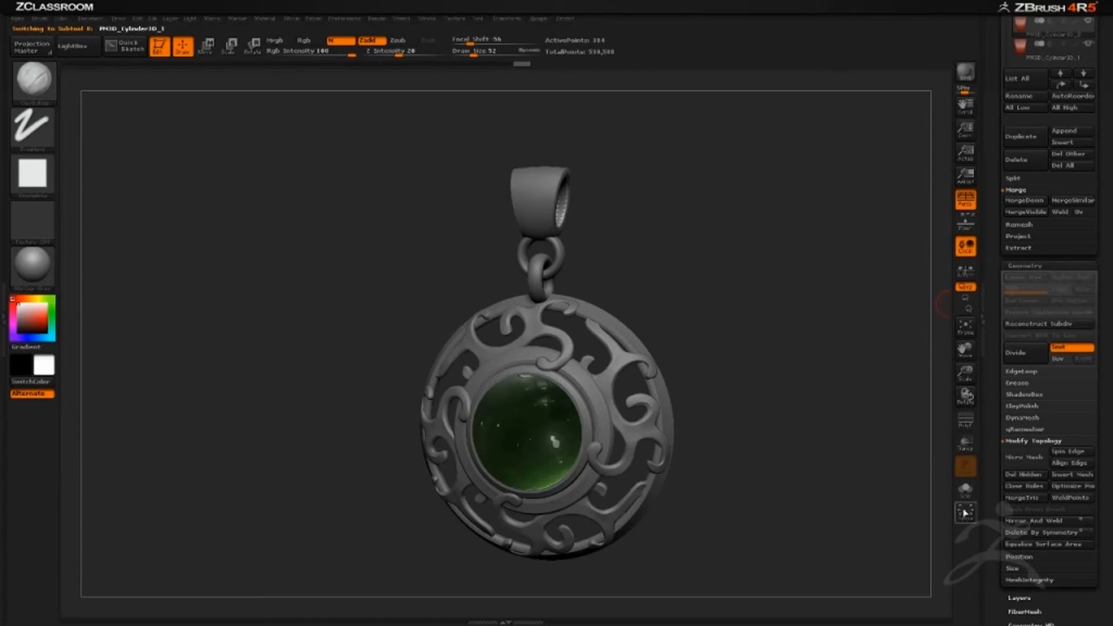
drag(814, 401, 917, 418)
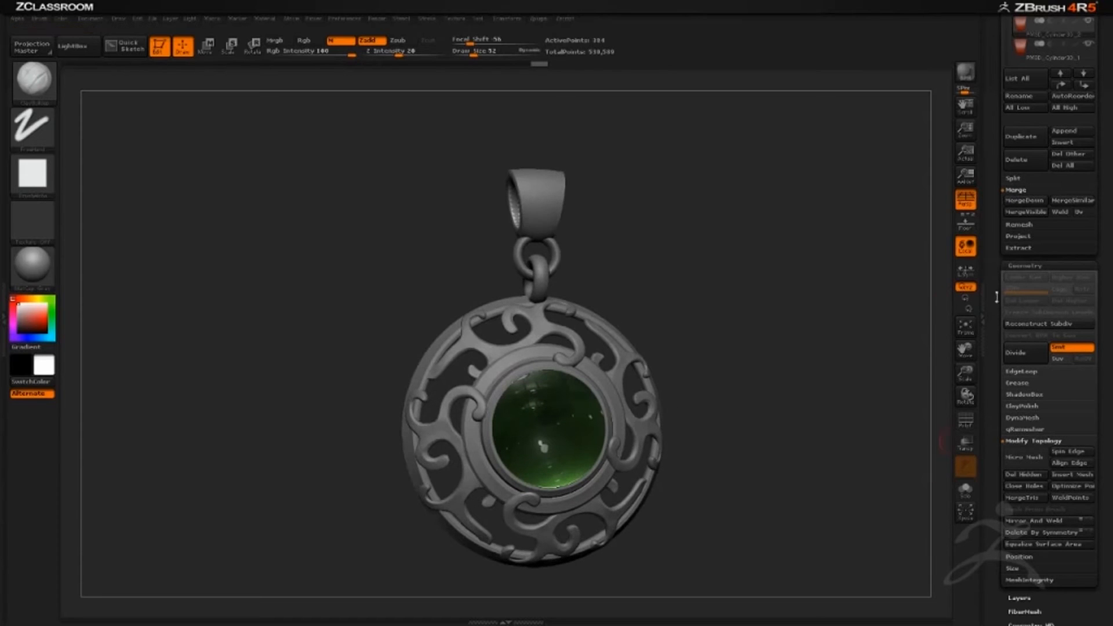
Hide every subtool except the duplicated bail and face it from the front with free space around it.
drag(997, 297, 1001, 359)
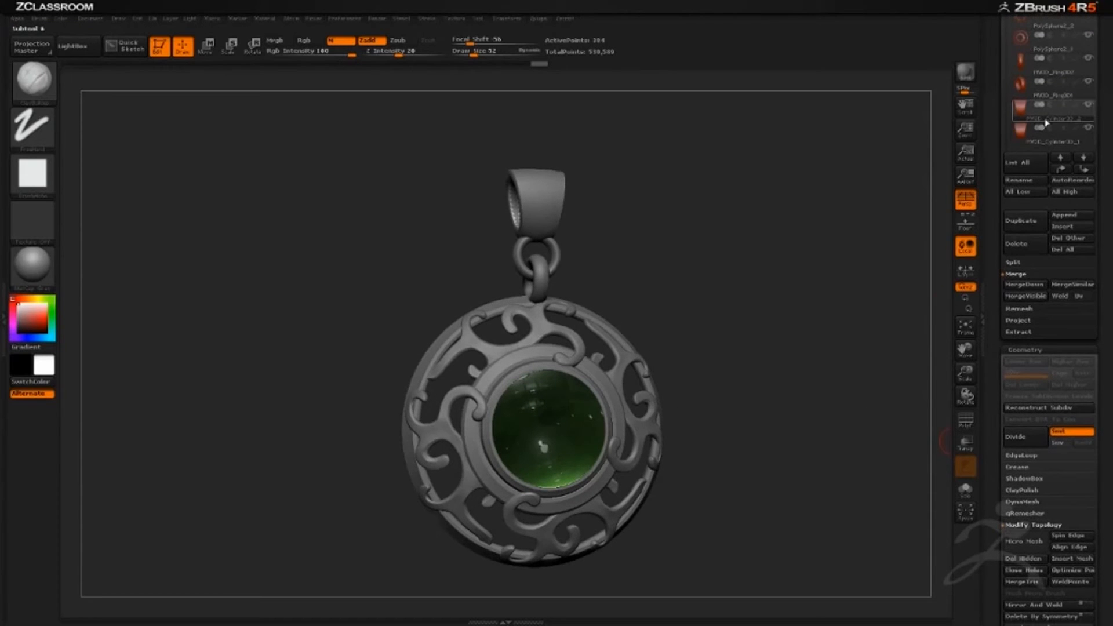
shift+click(1088, 106)
drag(805, 292, 787, 400)
mouse_move(592, 288)
mouse_down()
mouse_move(656, 175)
mouse_move(536, 335)
mouse_up()
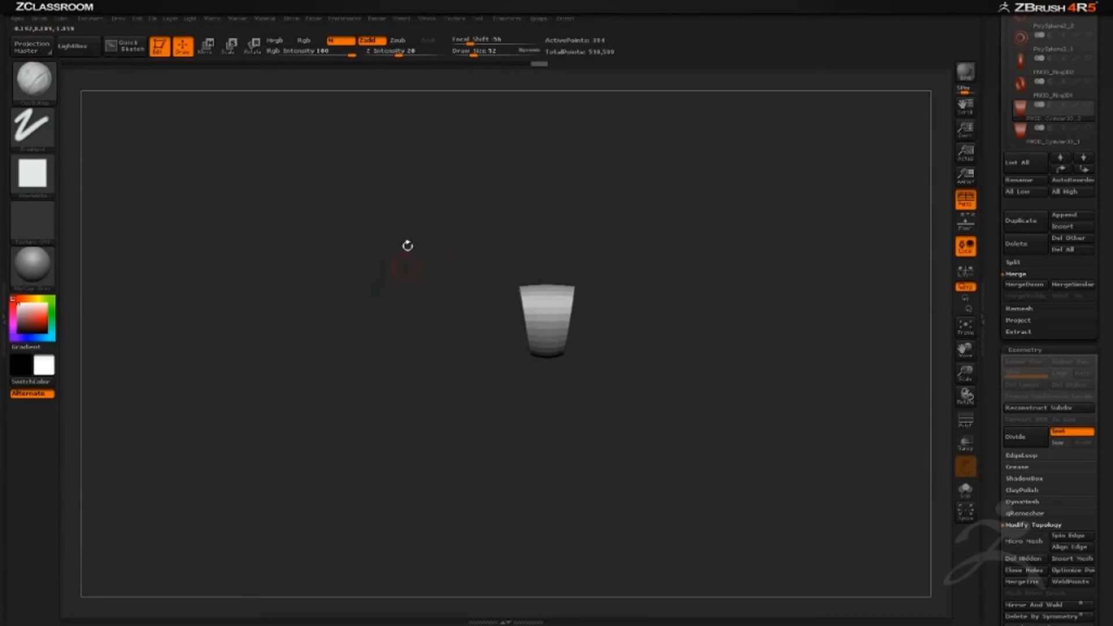
drag(627, 272, 629, 279)
Choose the IMM Curve brush and set its insert mesh to the chain with base.
key(b)
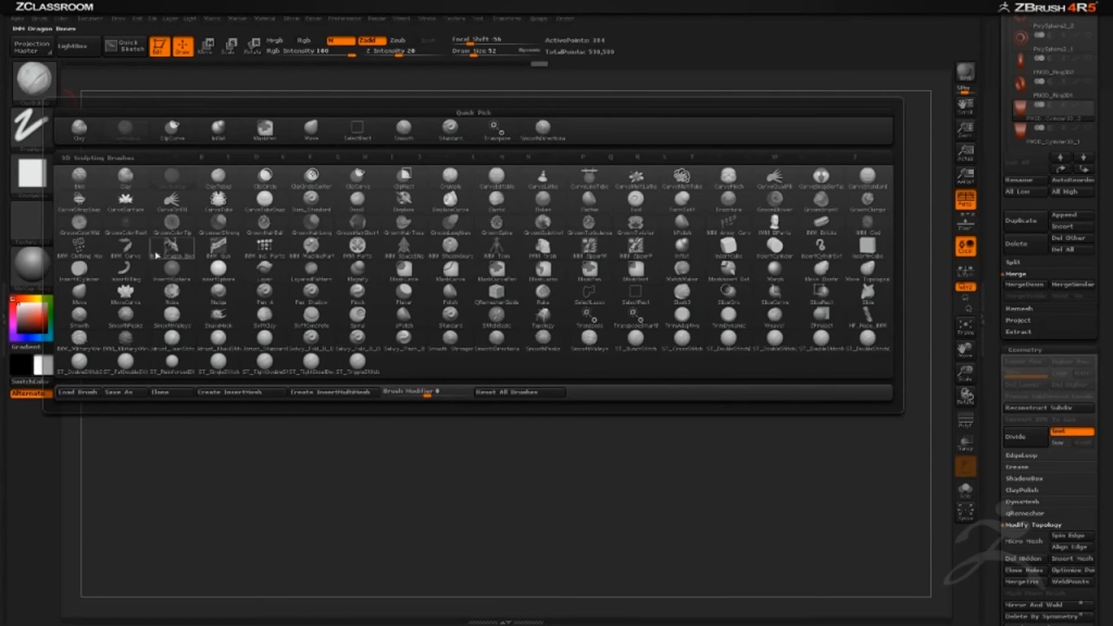
mouse_move(143, 258)
key(i)
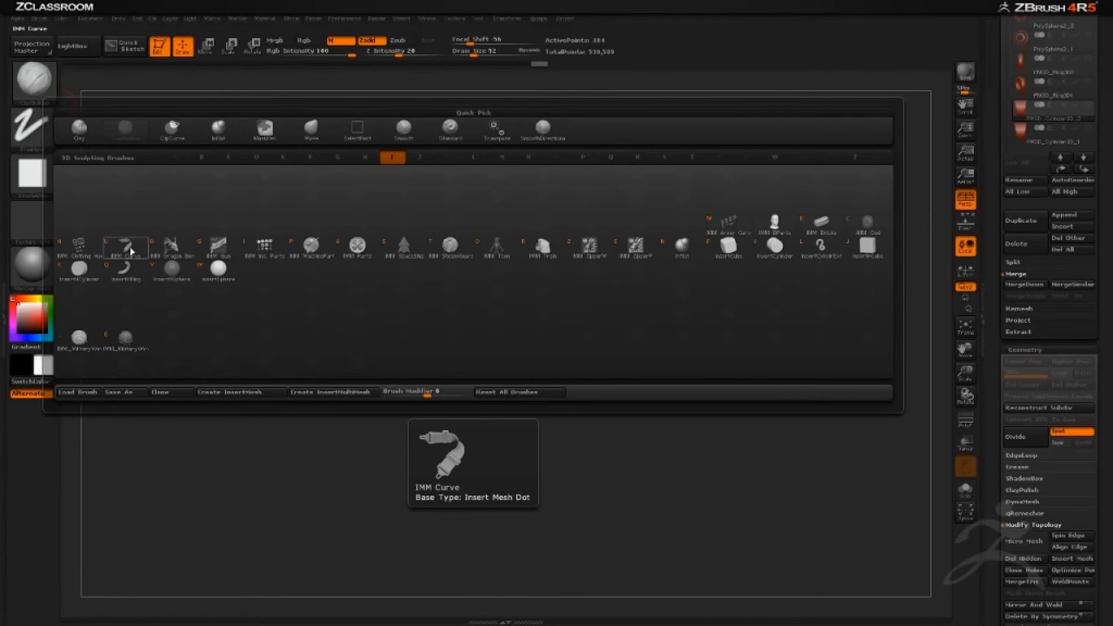
click(129, 251)
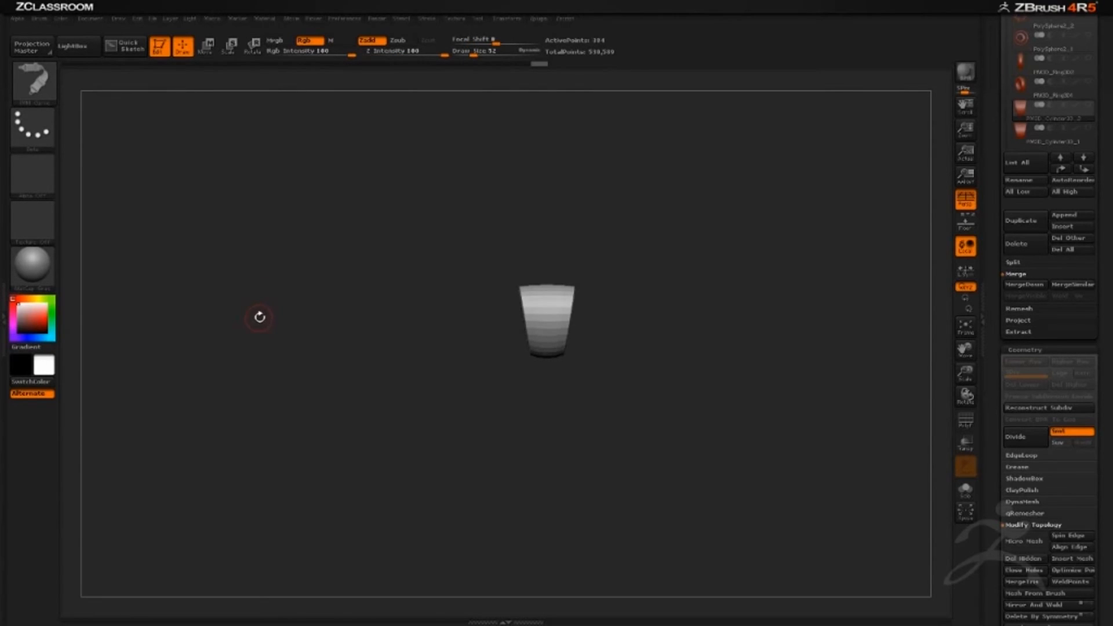
key(m)
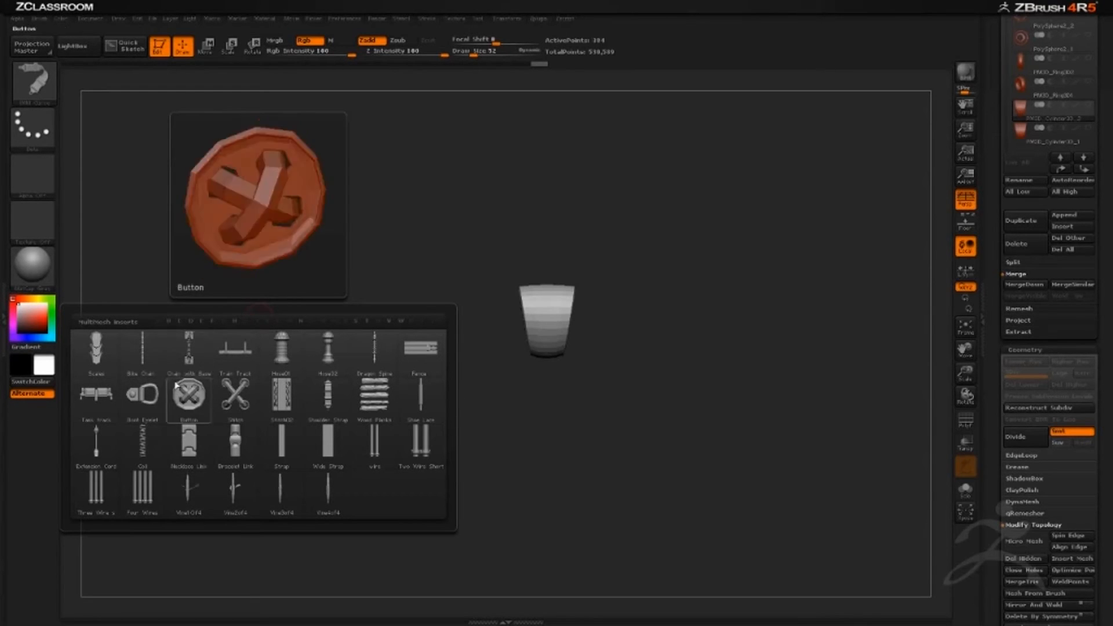
click(188, 353)
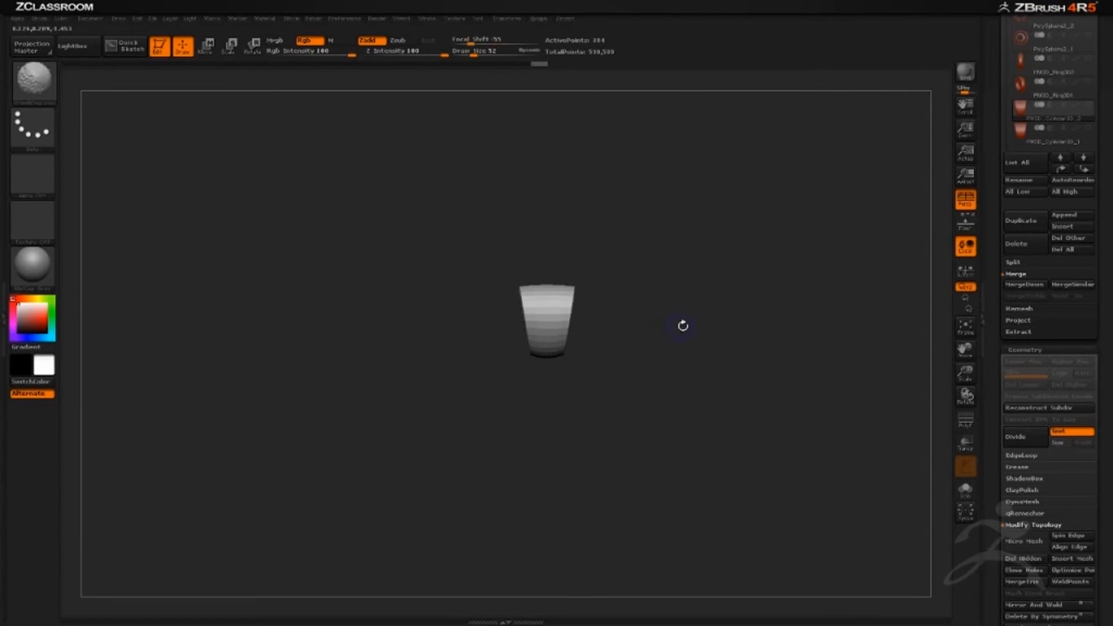
Draw a long upward-sweeping chain curve from the duplicated bail and update its links to a draw size of 126.
alt+drag(683, 325, 587, 315)
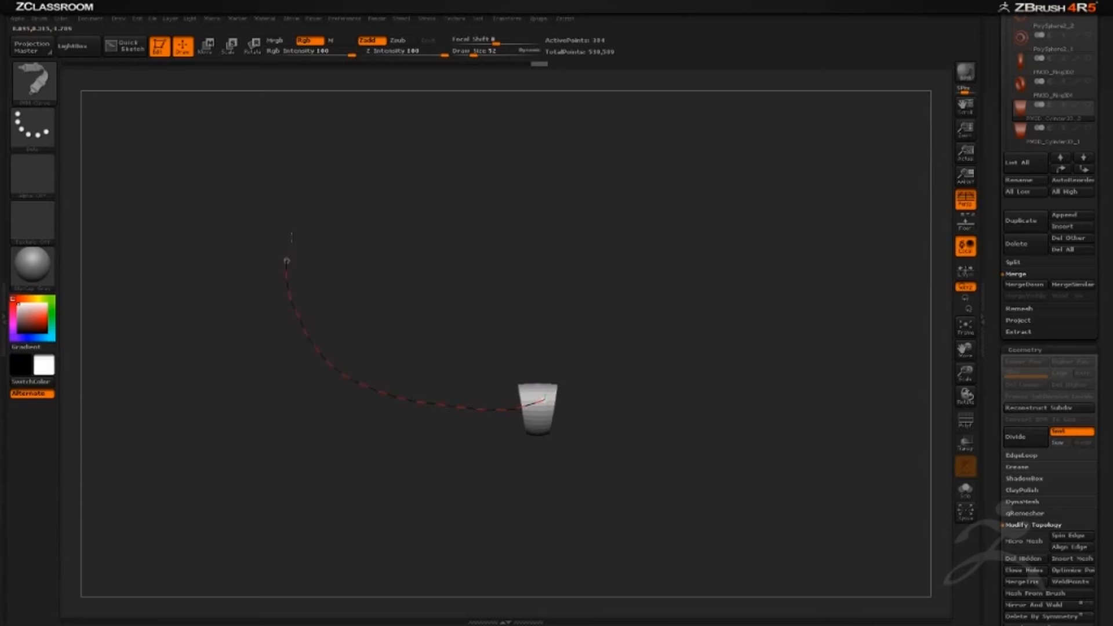
drag(286, 261, 305, 207)
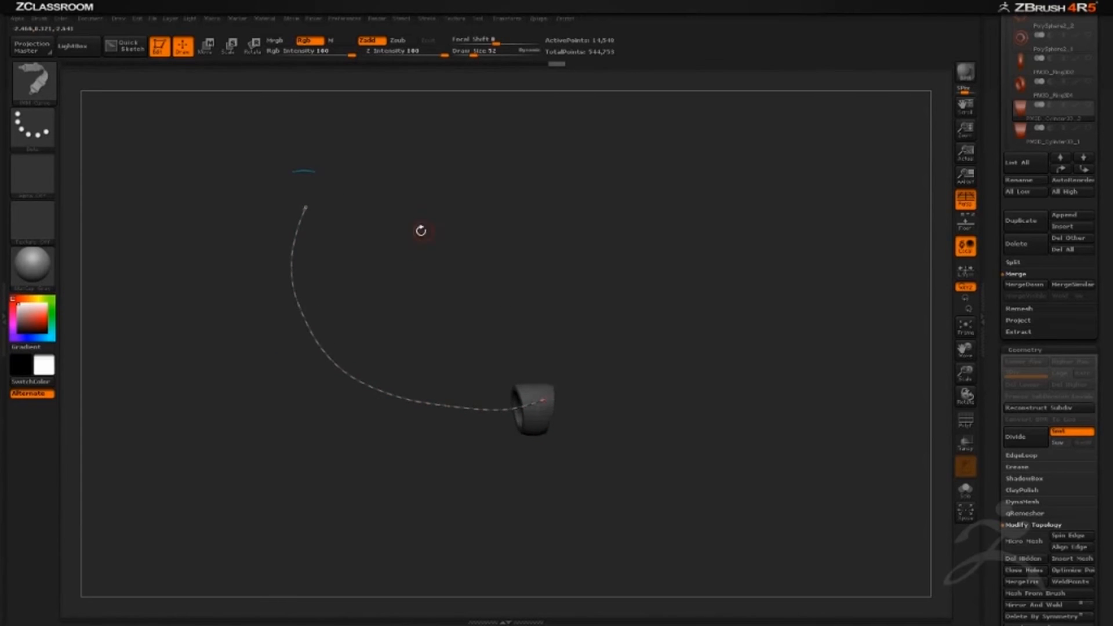
drag(421, 231, 423, 249)
drag(345, 315, 341, 292)
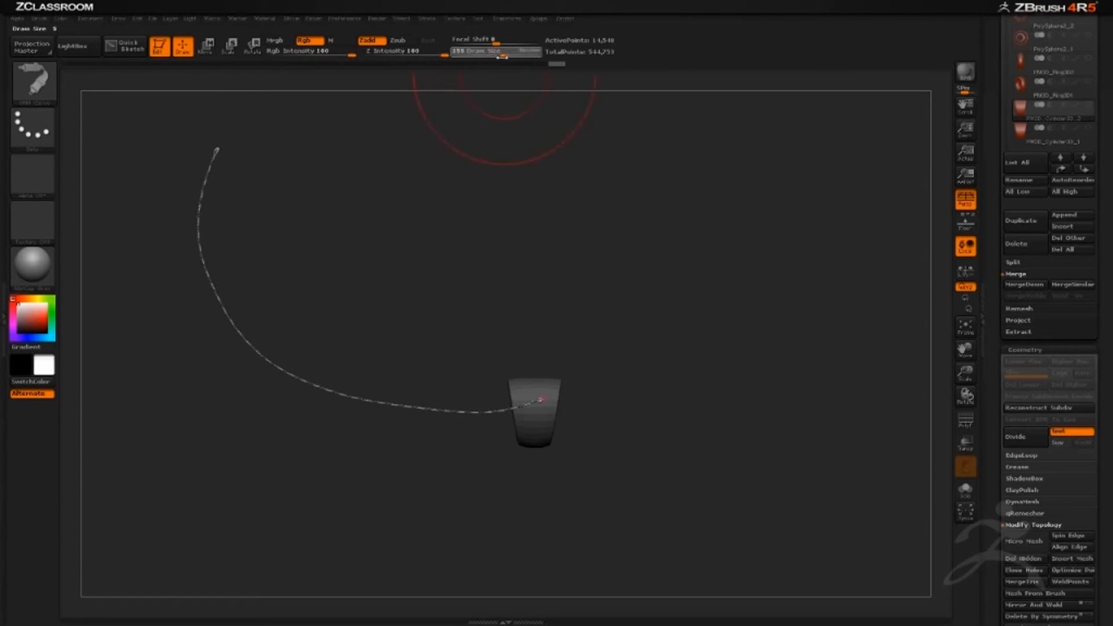
click(326, 389)
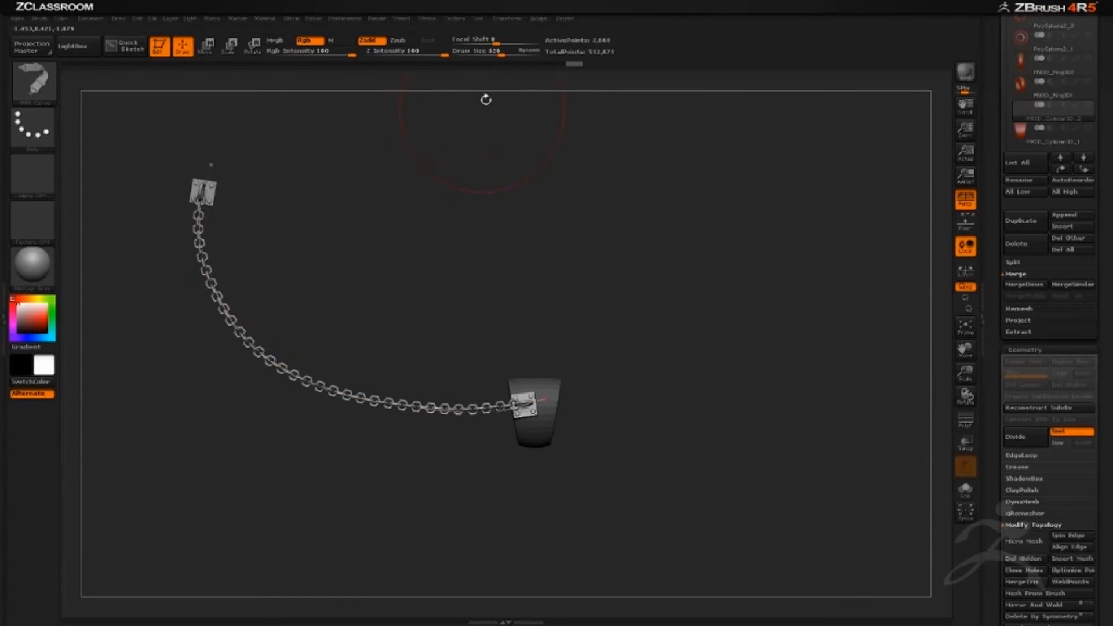
Enlarge the chain's links by updating the curve with progressively larger draw sizes, up to 714.
drag(502, 52, 515, 52)
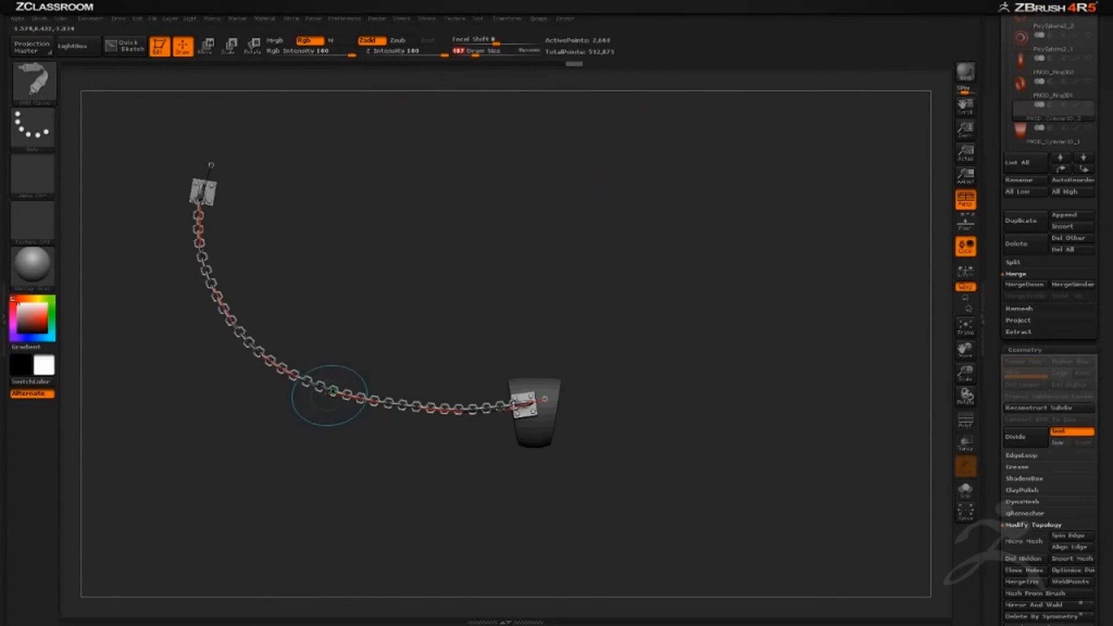
click(332, 392)
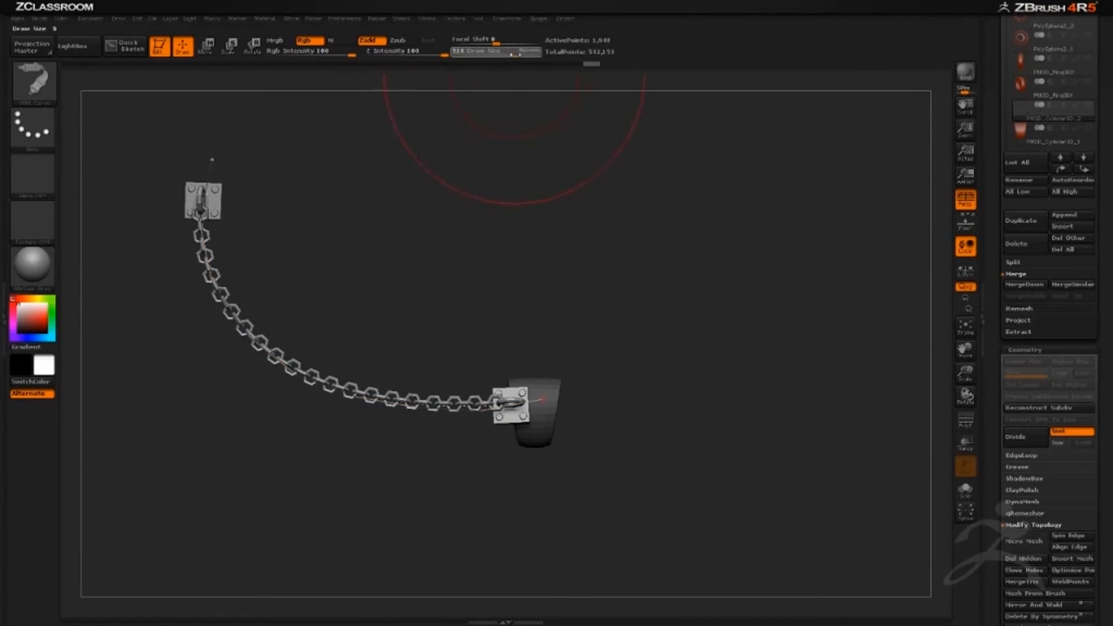
drag(512, 53, 525, 53)
click(335, 405)
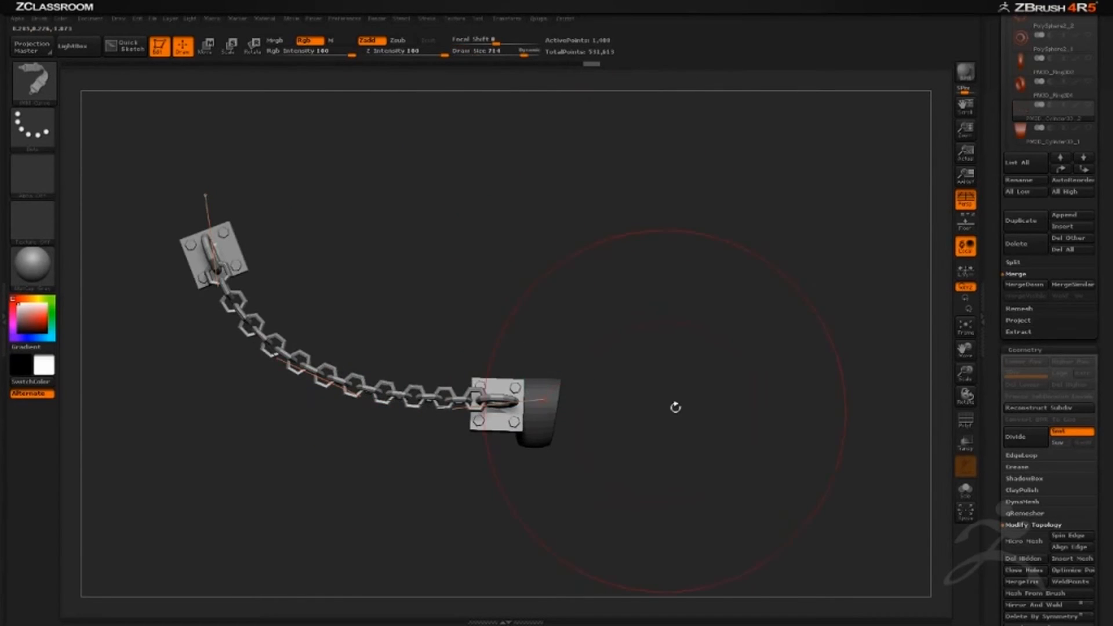
Show all the pendant's subtools again and hide the original bail beneath the duplicated one.
alt+drag(681, 393, 669, 298)
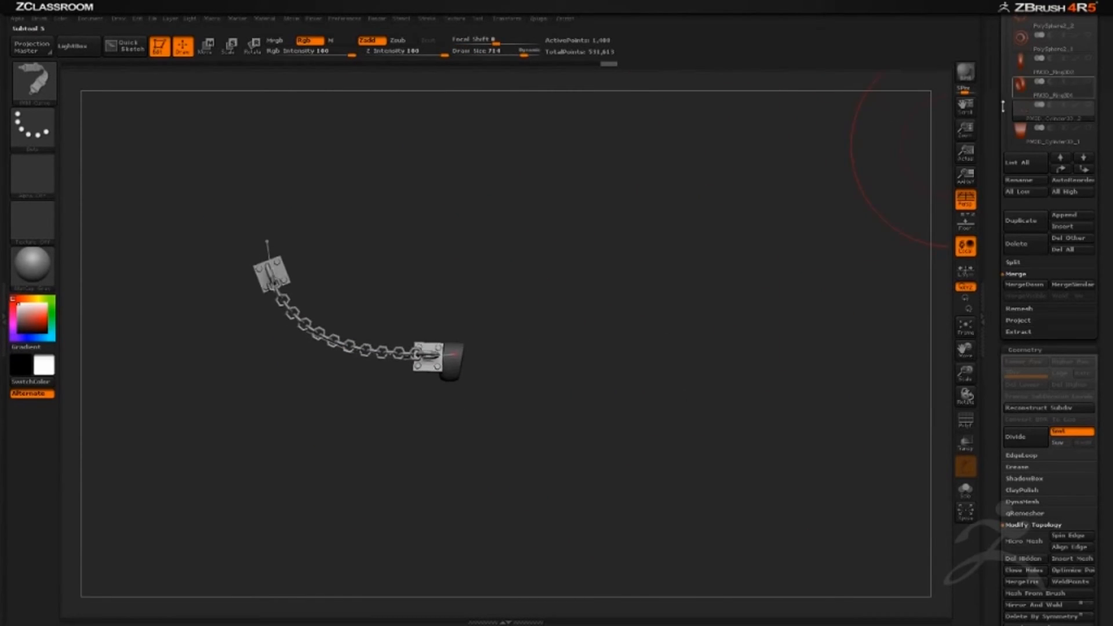
scroll(1037, 110, up, 3)
shift+click(1088, 163)
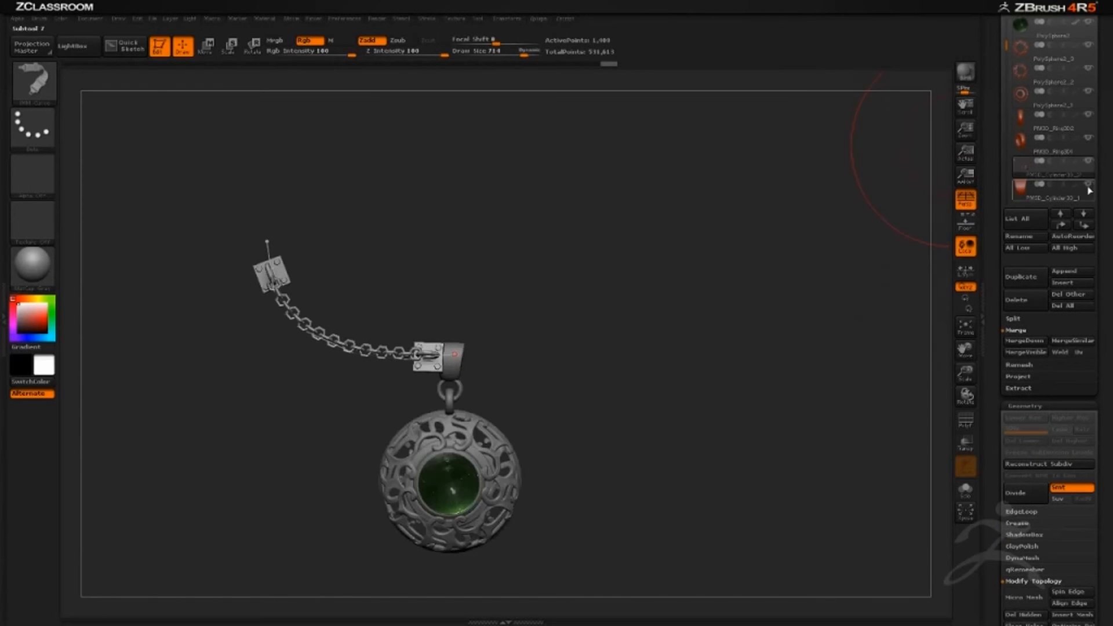
click(1089, 186)
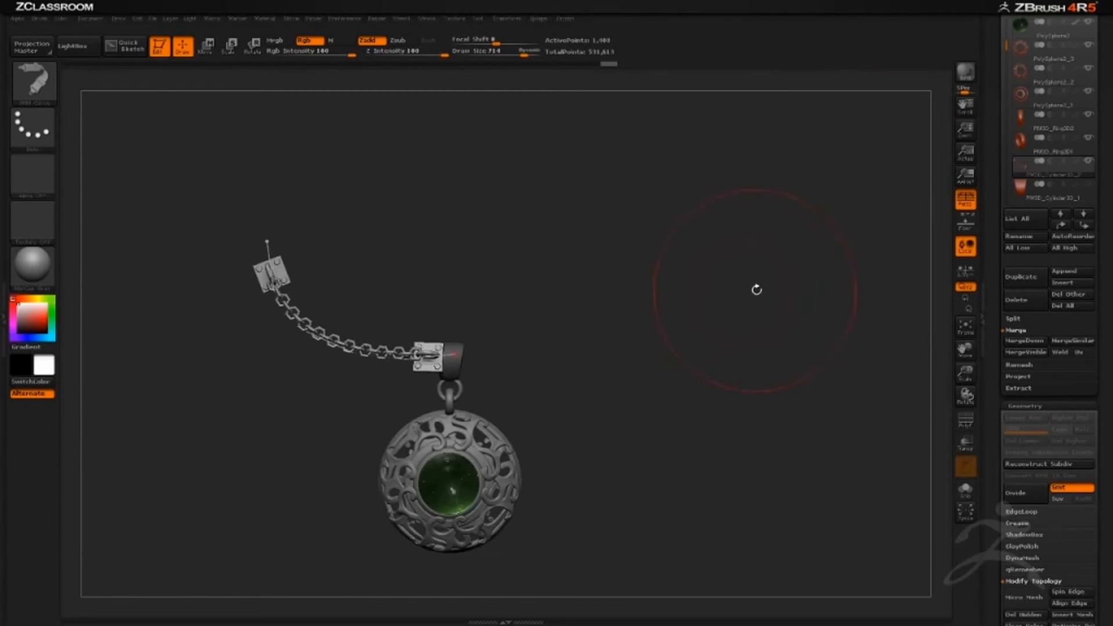
Reshape the chain curve at a small draw size so it passes through the bail and rises on both sides of the pendant.
drag(756, 289, 725, 305)
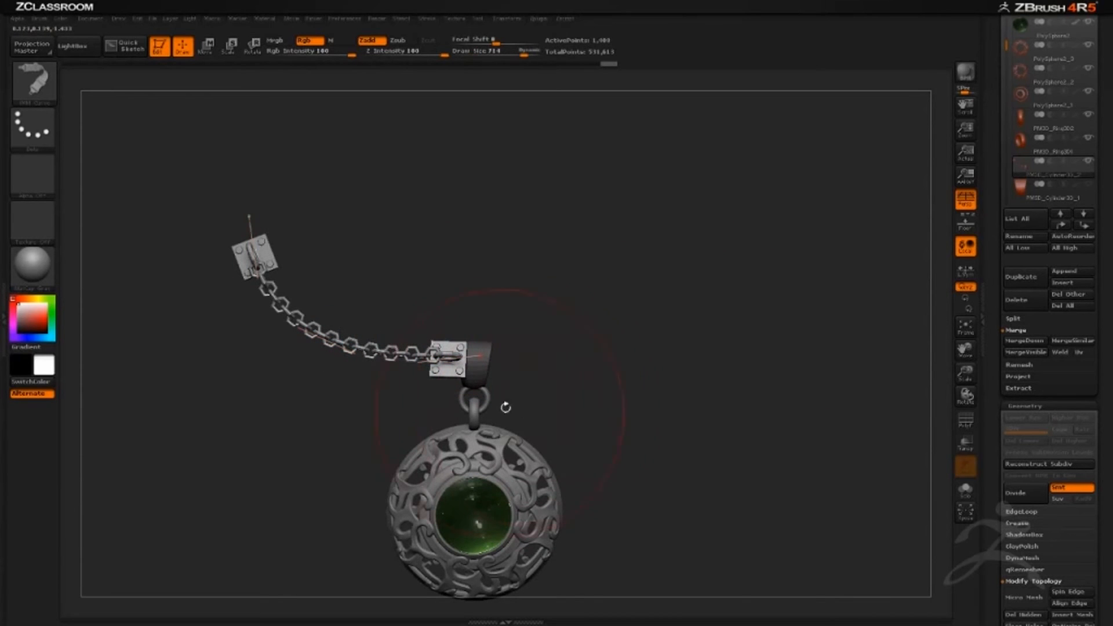
drag(566, 328, 573, 291)
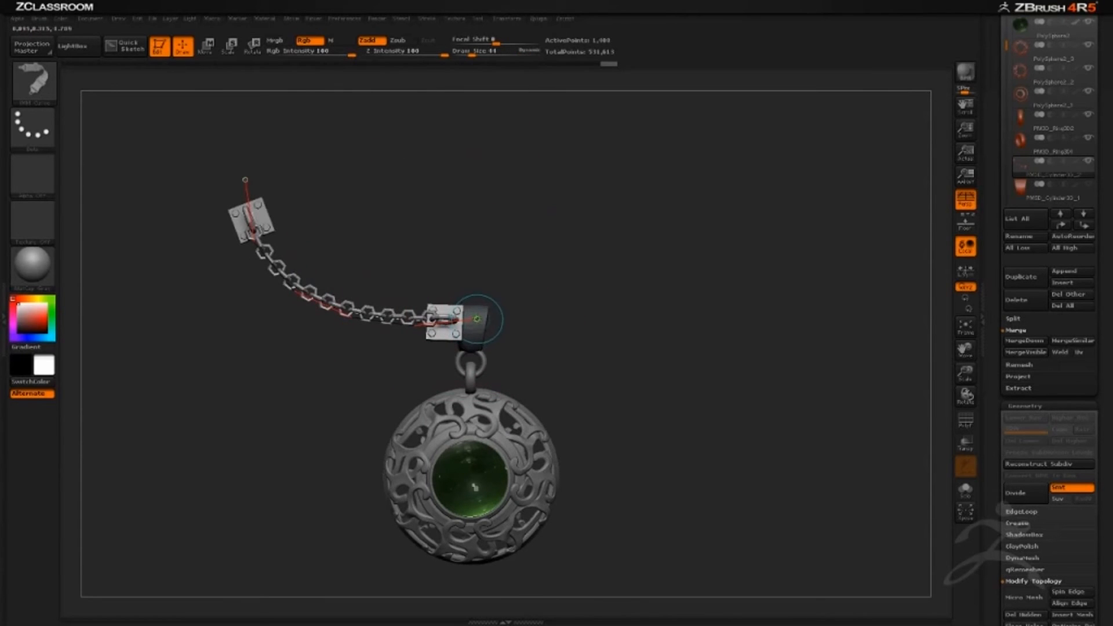
drag(477, 319, 619, 280)
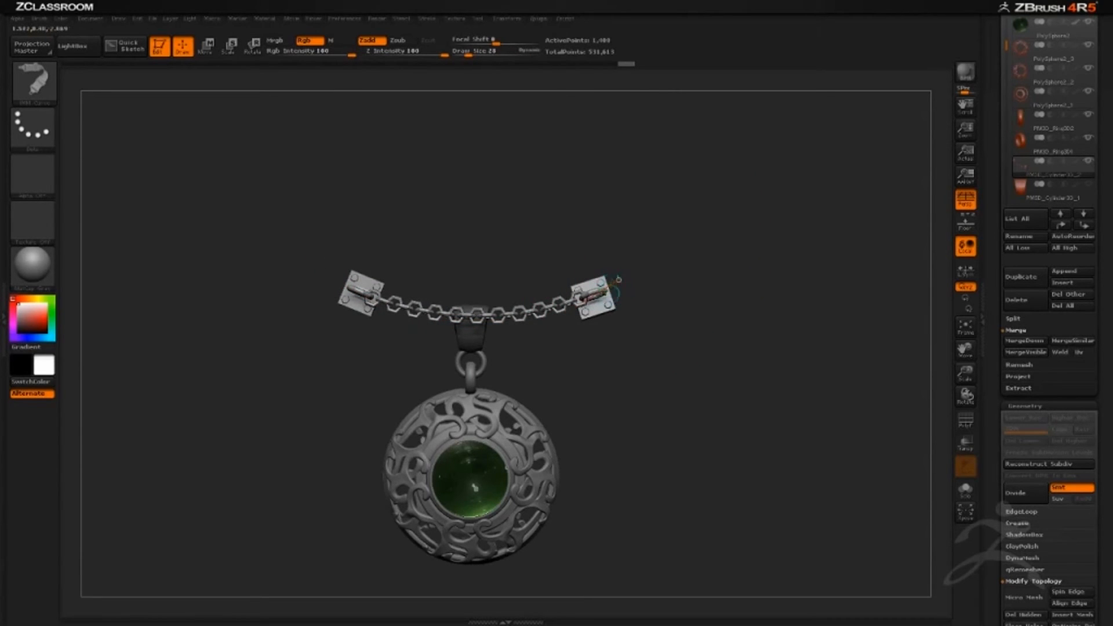
drag(619, 281, 466, 360)
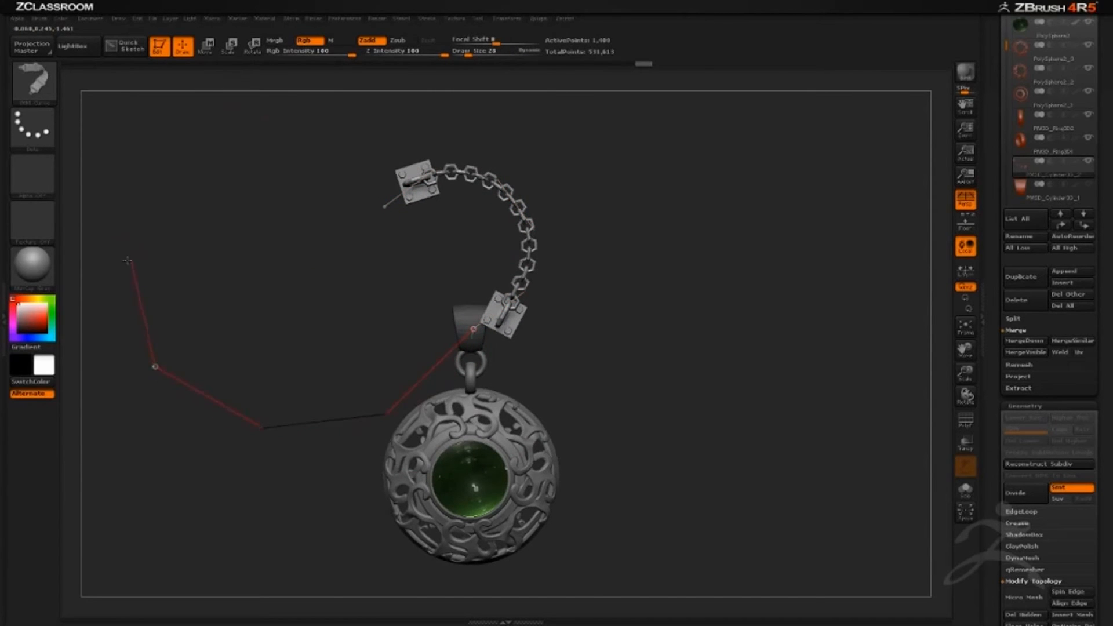
drag(127, 261, 129, 262)
drag(383, 192, 513, 136)
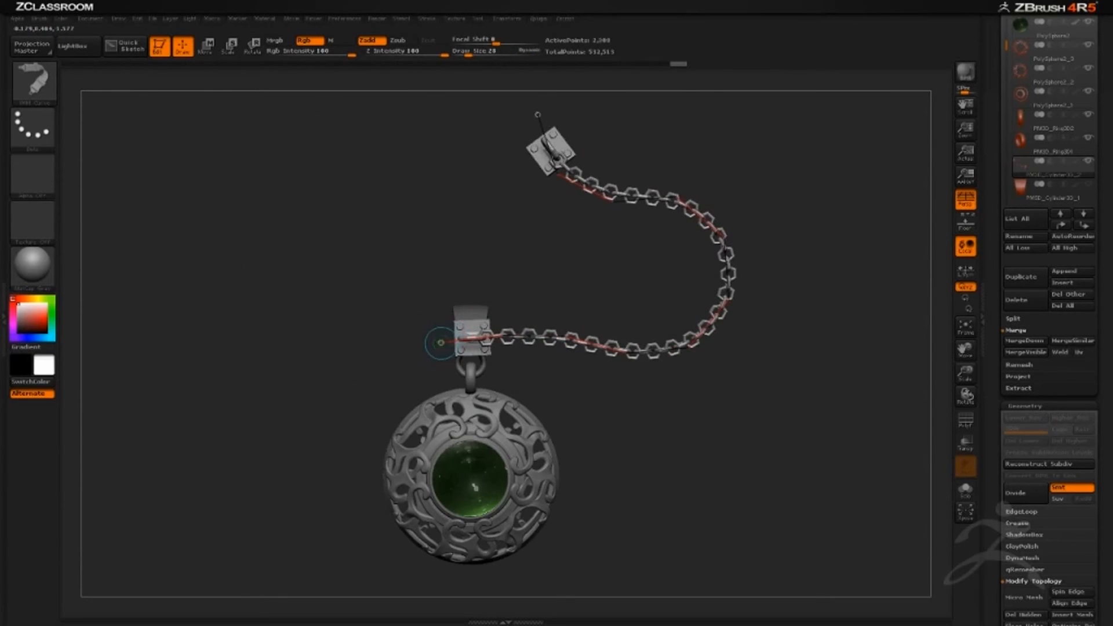
drag(441, 342, 312, 219)
drag(415, 176, 366, 268)
drag(325, 226, 313, 93)
drag(464, 313, 471, 351)
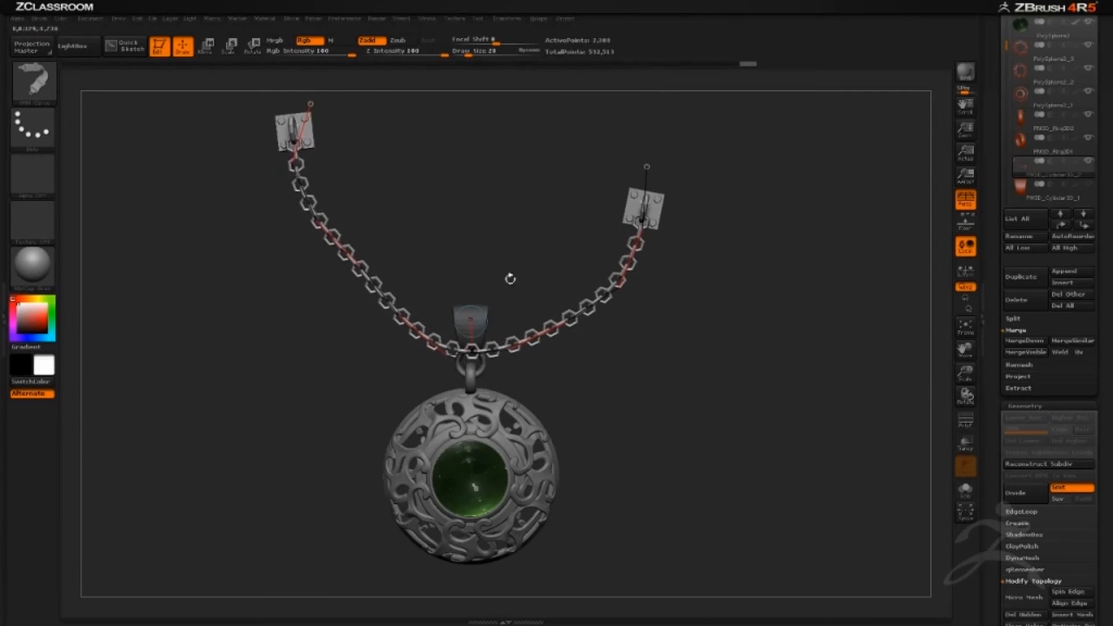
Bring both upper ends of the chain curve to a similar height and smooth its sagging side.
drag(645, 168, 647, 122)
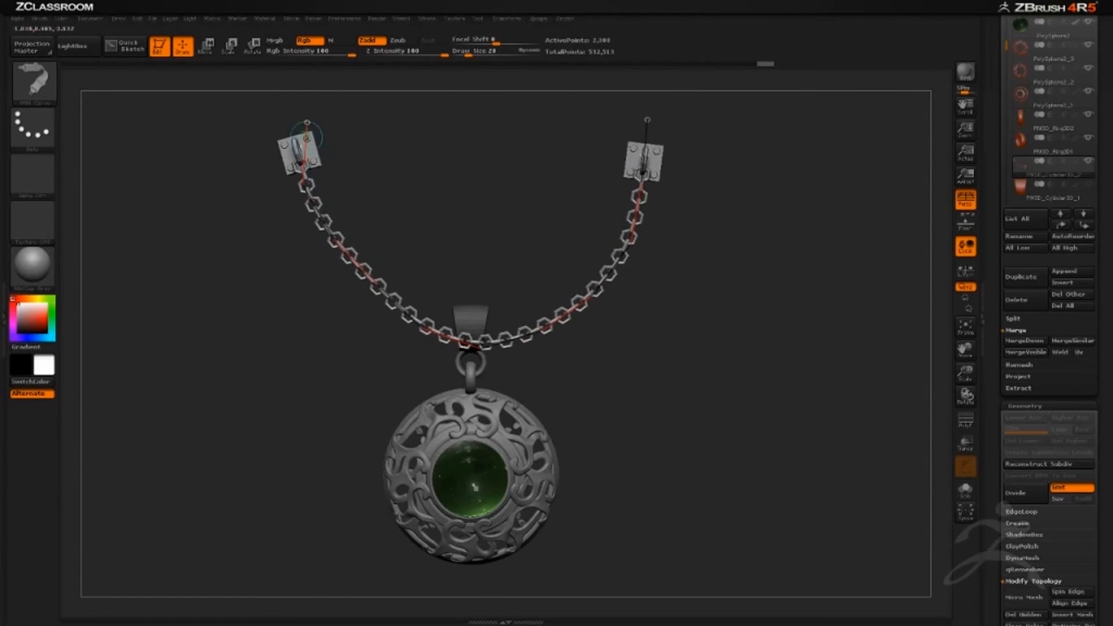
drag(308, 121, 317, 120)
drag(390, 297, 394, 309)
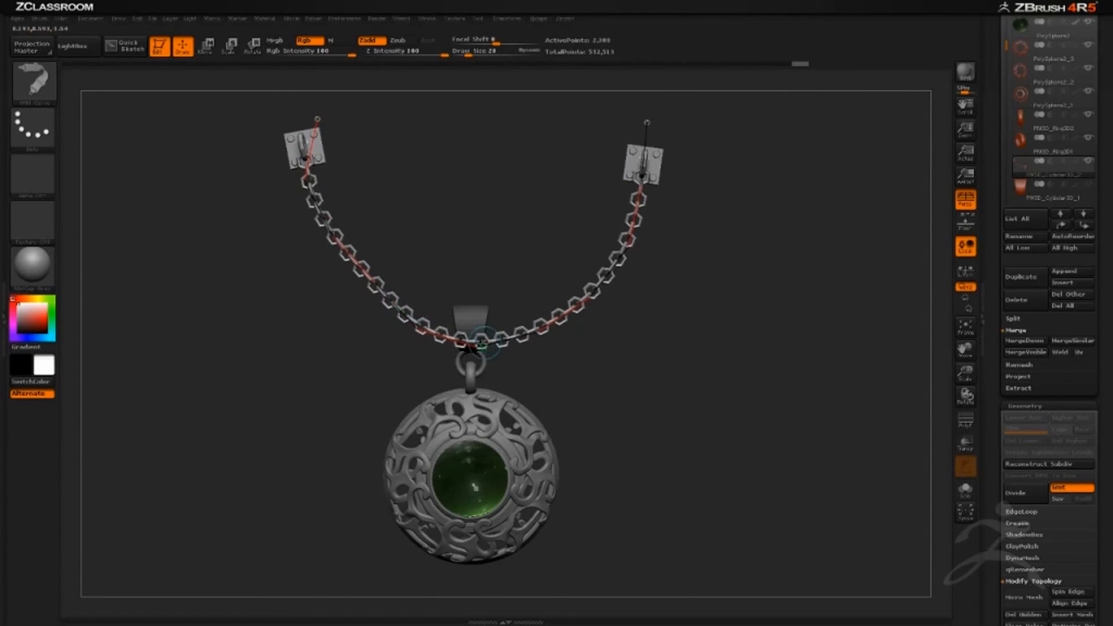
Pull the chain curve's lowest part back in depth toward the bail's opening, working from the side.
alt+drag(706, 360, 707, 215)
drag(686, 281, 603, 280)
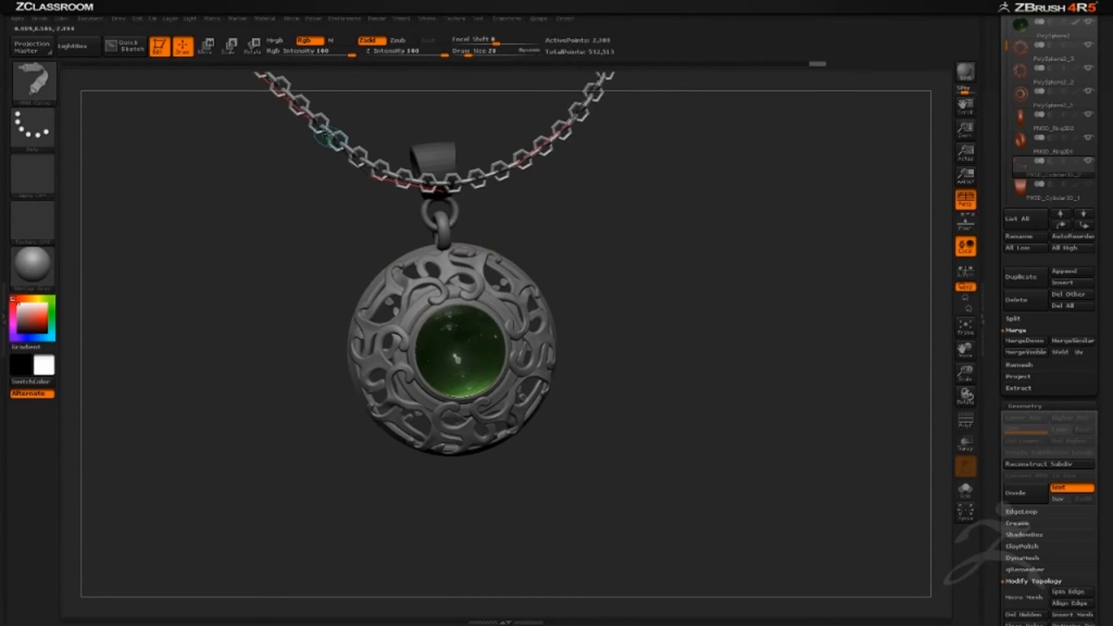
mouse_move(671, 292)
mouse_down()
mouse_move(665, 253)
mouse_move(713, 321)
mouse_move(676, 279)
mouse_move(673, 355)
mouse_up()
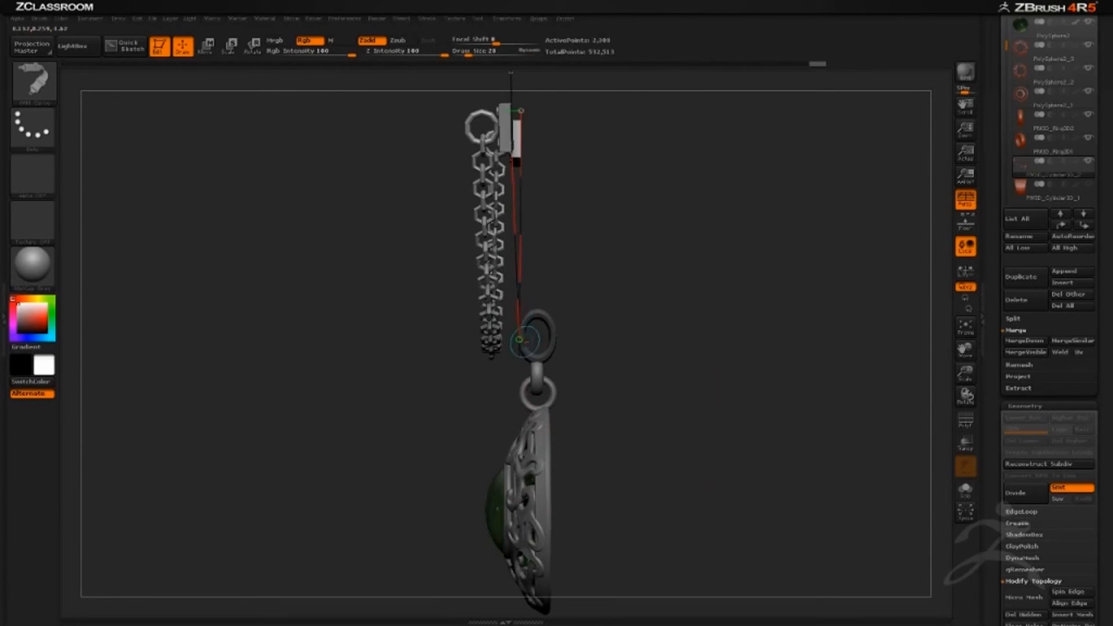
click(521, 345)
drag(521, 336, 548, 334)
mouse_move(666, 204)
shift+mouse_down()
mouse_move(716, 206)
mouse_move(667, 200)
shift+mouse_up()
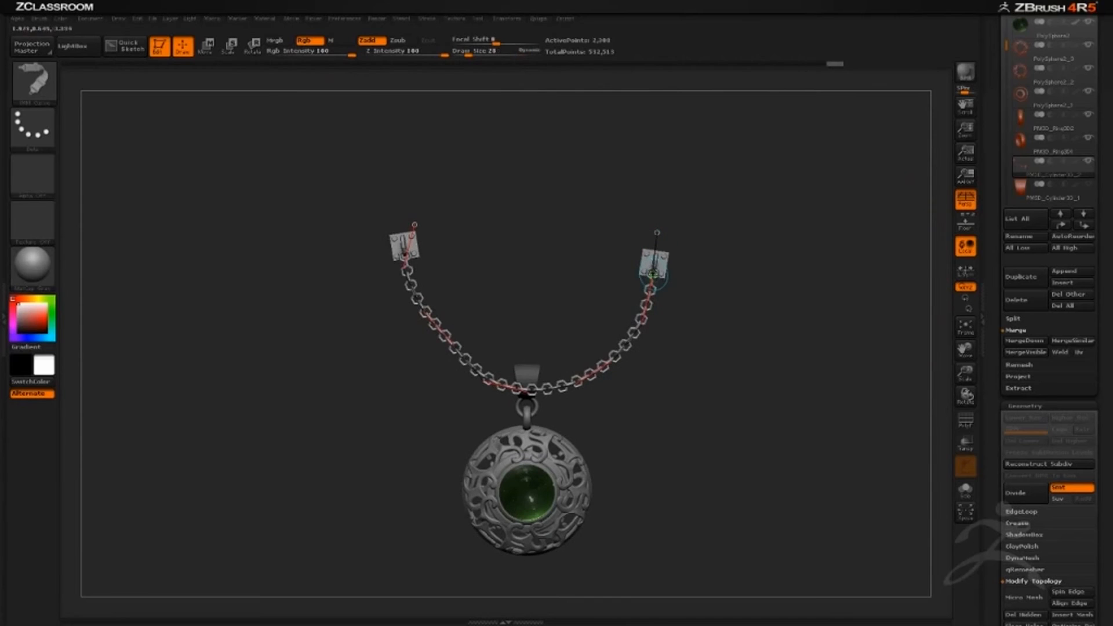
Fine-tune the chain curve's ends, middle and sides from the front into a symmetrical U shape centred on the bail.
drag(653, 276, 639, 275)
drag(412, 226, 405, 228)
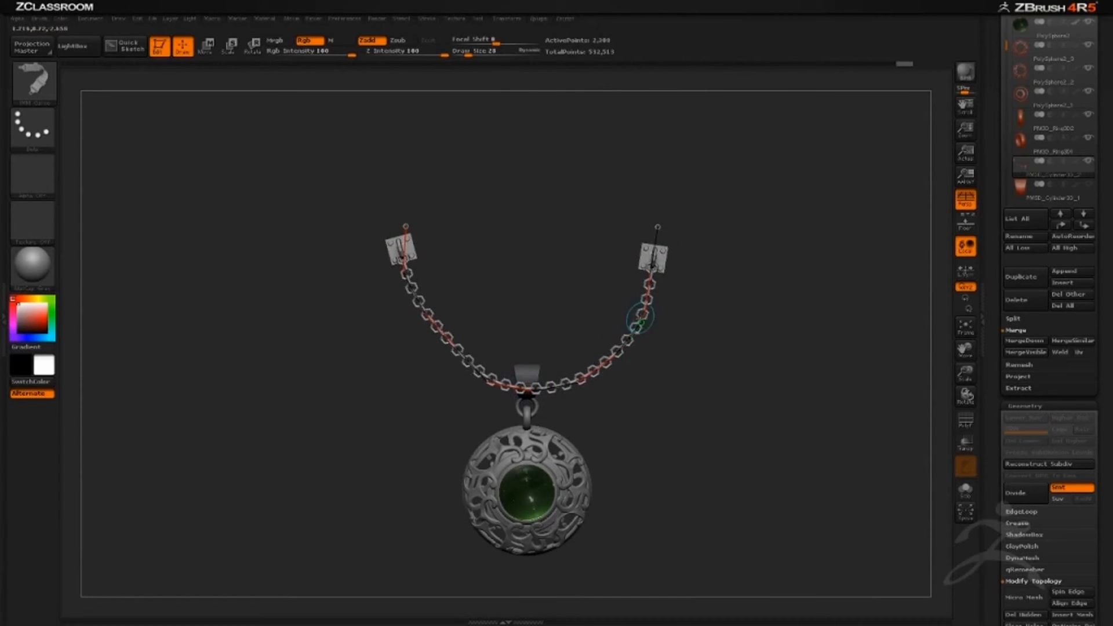
drag(648, 262, 650, 255)
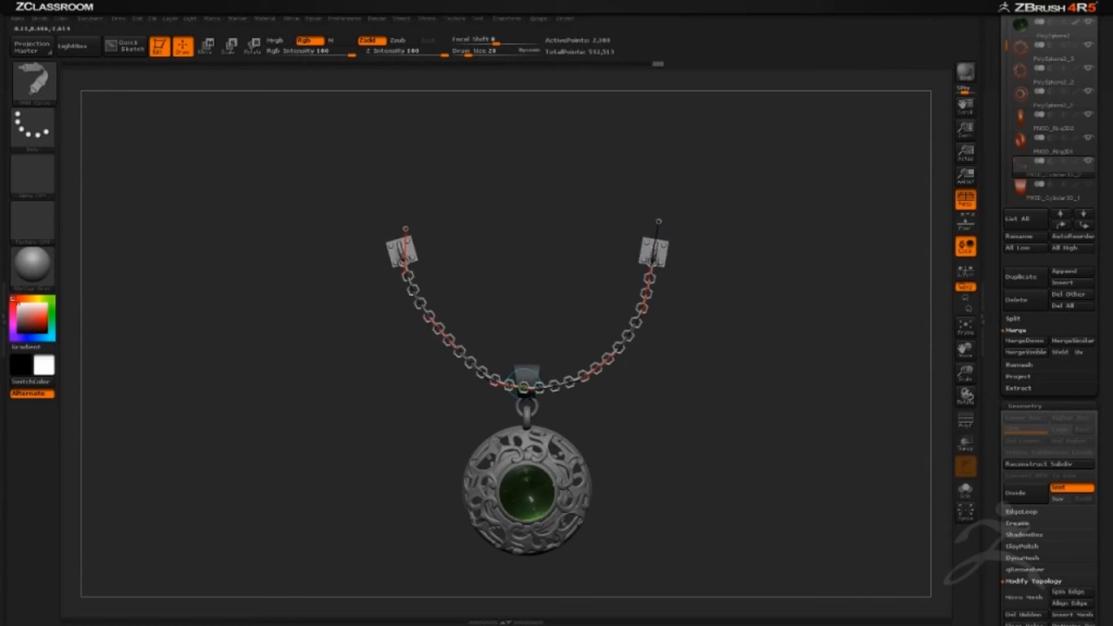
drag(523, 385, 522, 378)
drag(449, 342, 443, 346)
drag(655, 231, 657, 222)
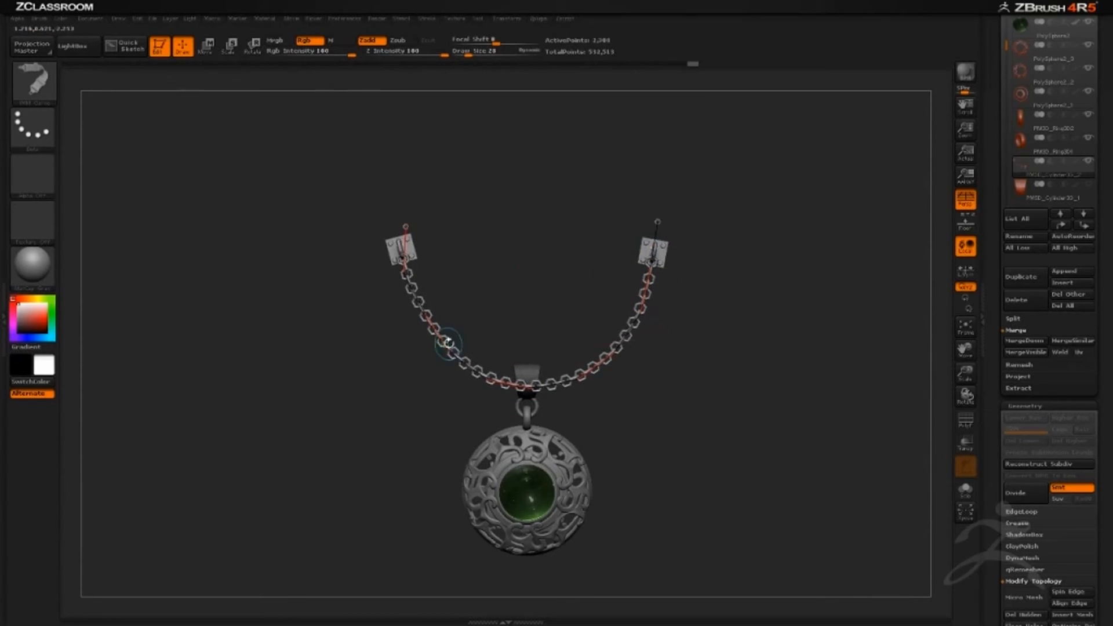
Move the whole chain slightly up with the transpose line, and shift it back in depth to line up with the bail's opening.
click(207, 48)
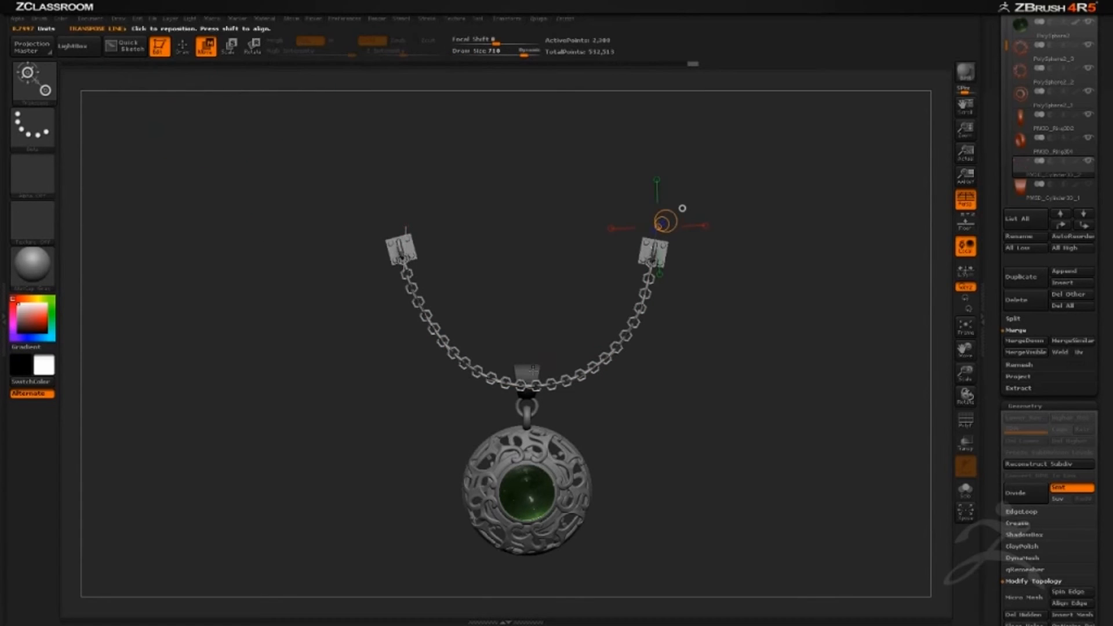
shift+drag(531, 386, 532, 176)
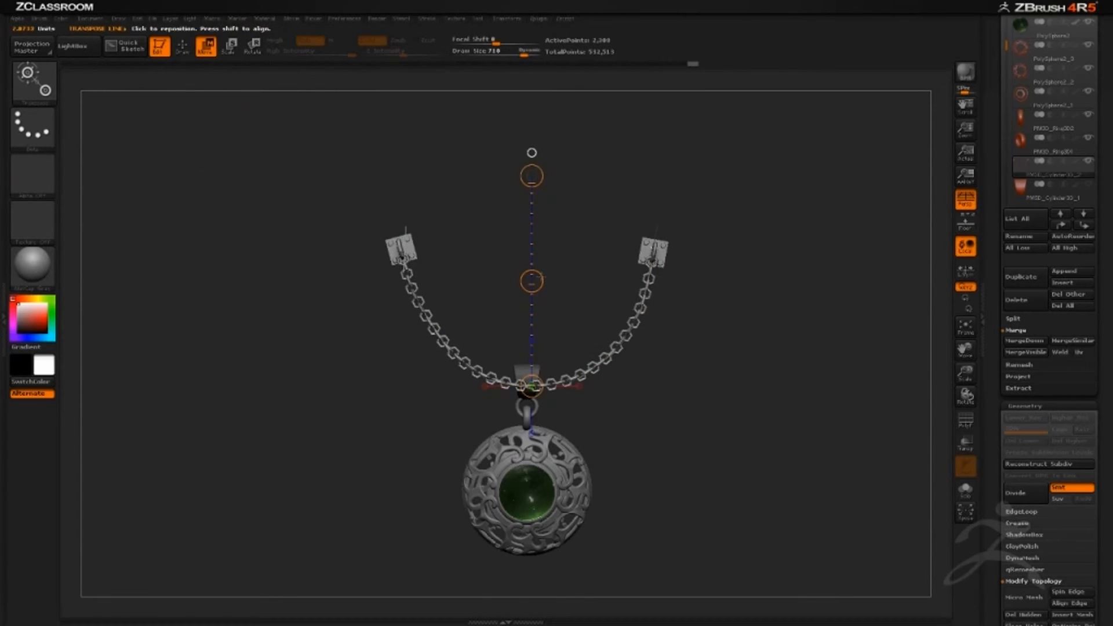
drag(531, 280, 532, 273)
shift+drag(690, 348, 603, 351)
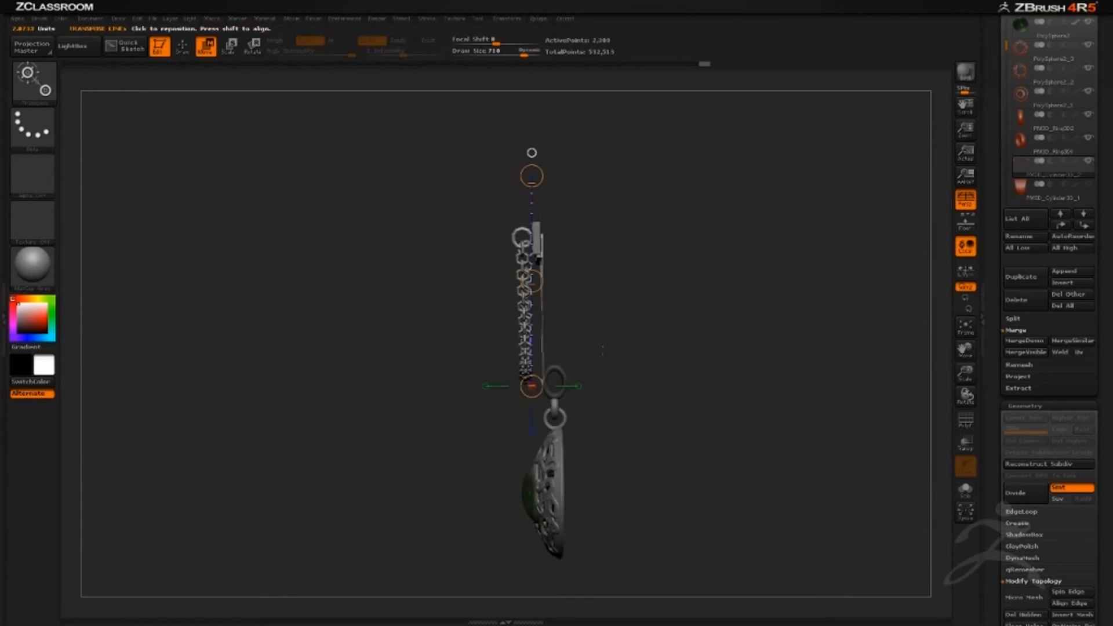
drag(531, 232, 750, 232)
shift+drag(525, 364, 328, 365)
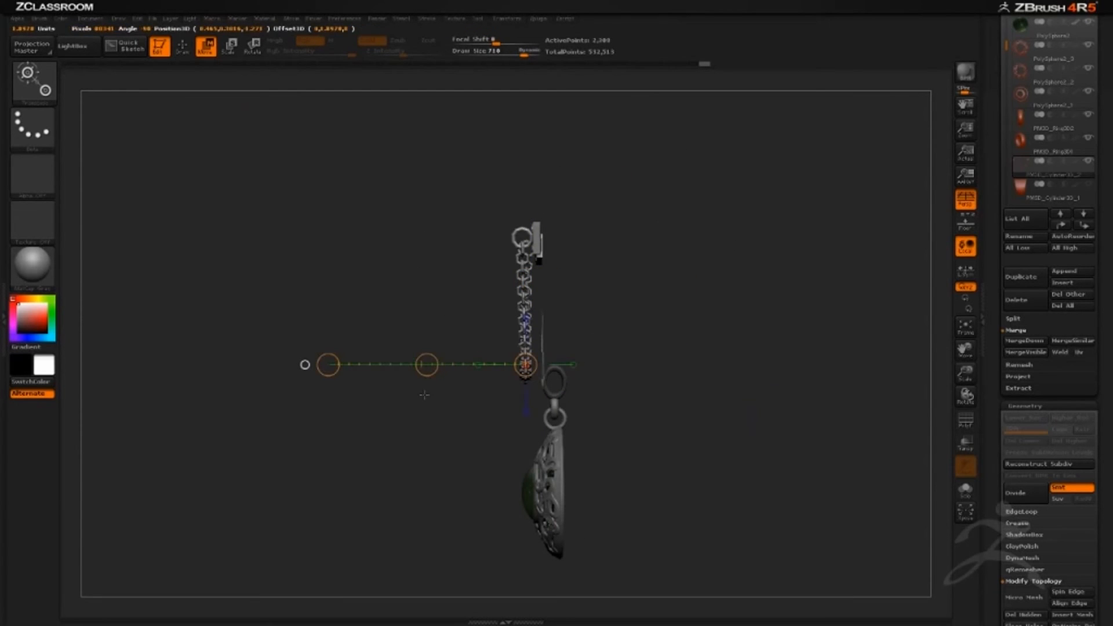
drag(427, 364, 456, 371)
Raise the chain slightly with a vertical transpose line so it sits higher inside the bail.
drag(677, 236, 725, 203)
shift+drag(464, 380, 464, 211)
drag(463, 295, 462, 288)
drag(745, 300, 697, 191)
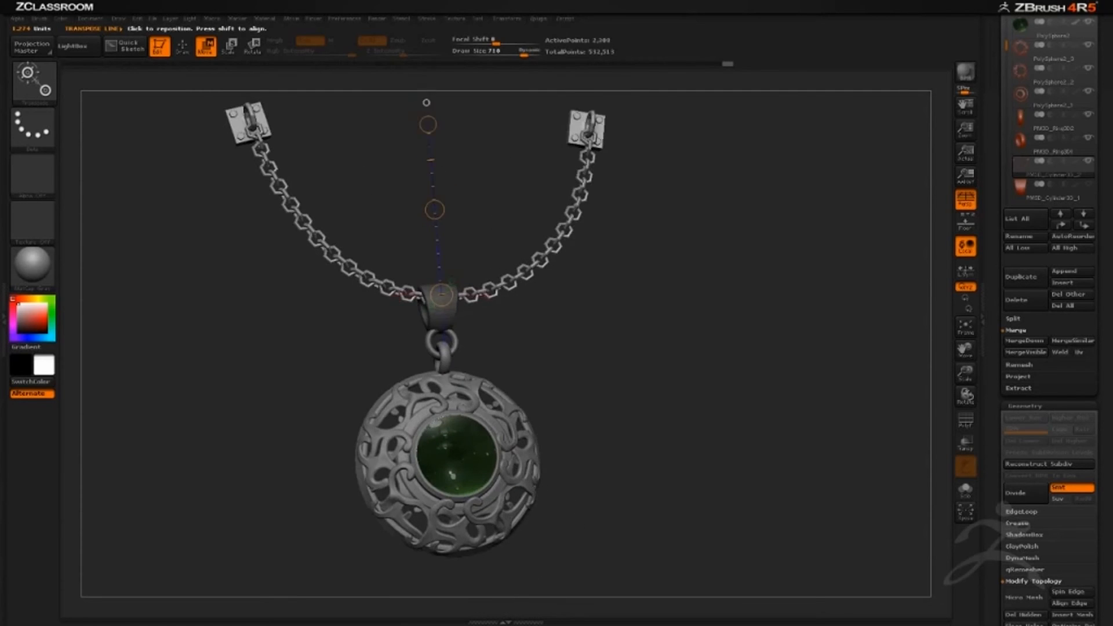
Turn off perspective, tilt the chain backward around the bail from the side, and nudge it slightly down into the opening.
alt+drag(702, 287, 619, 300)
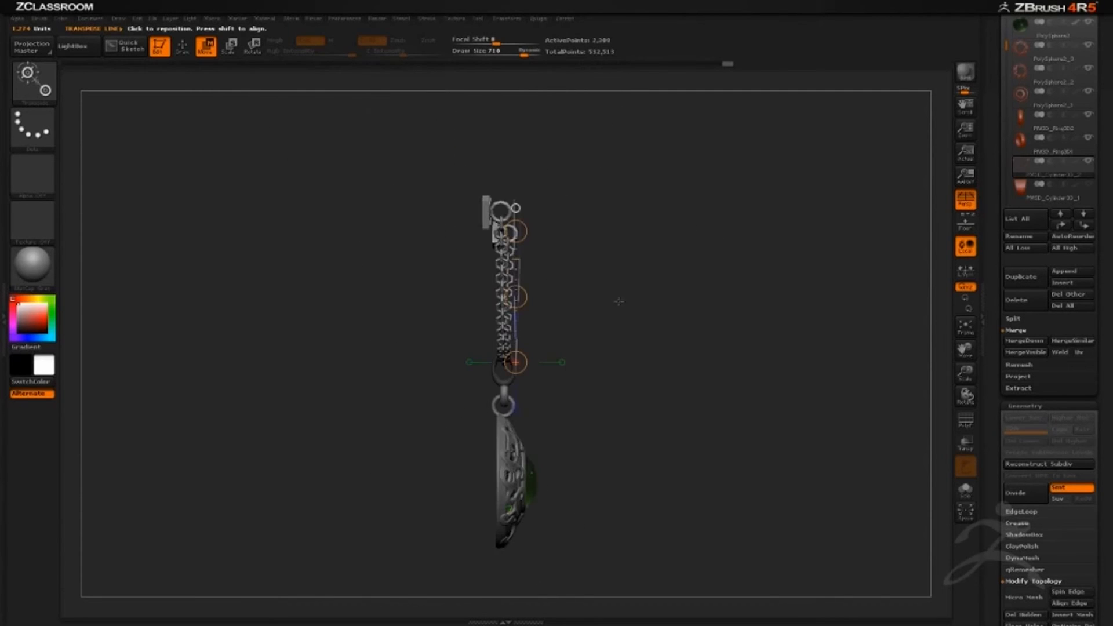
click(963, 202)
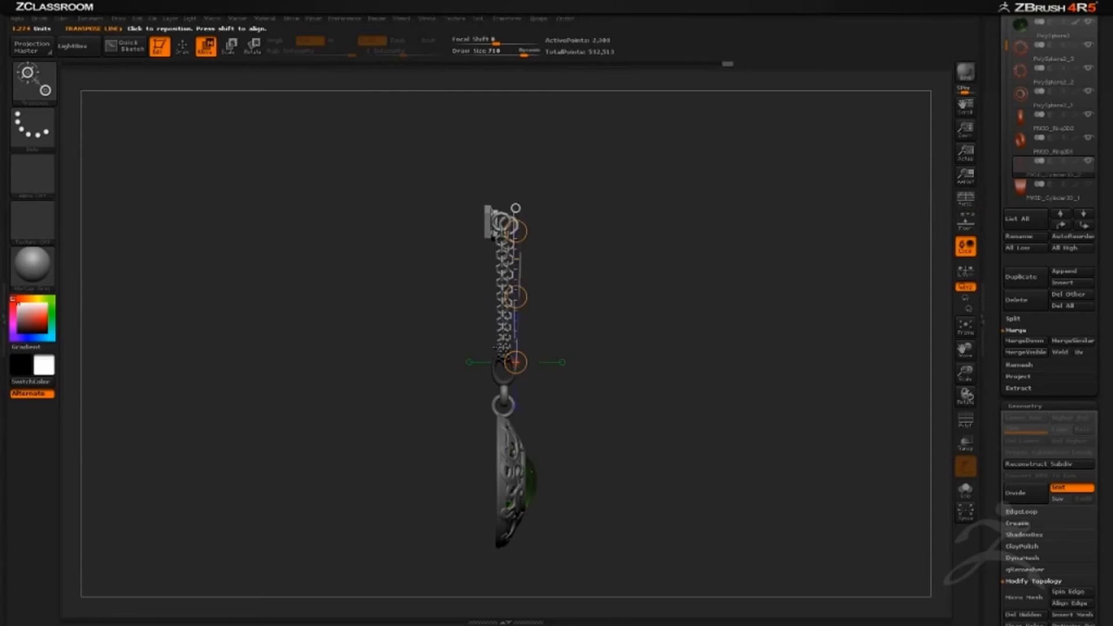
mouse_move(497, 348)
mouse_down()
mouse_move(695, 349)
mouse_move(696, 318)
mouse_move(654, 328)
mouse_up()
click(253, 46)
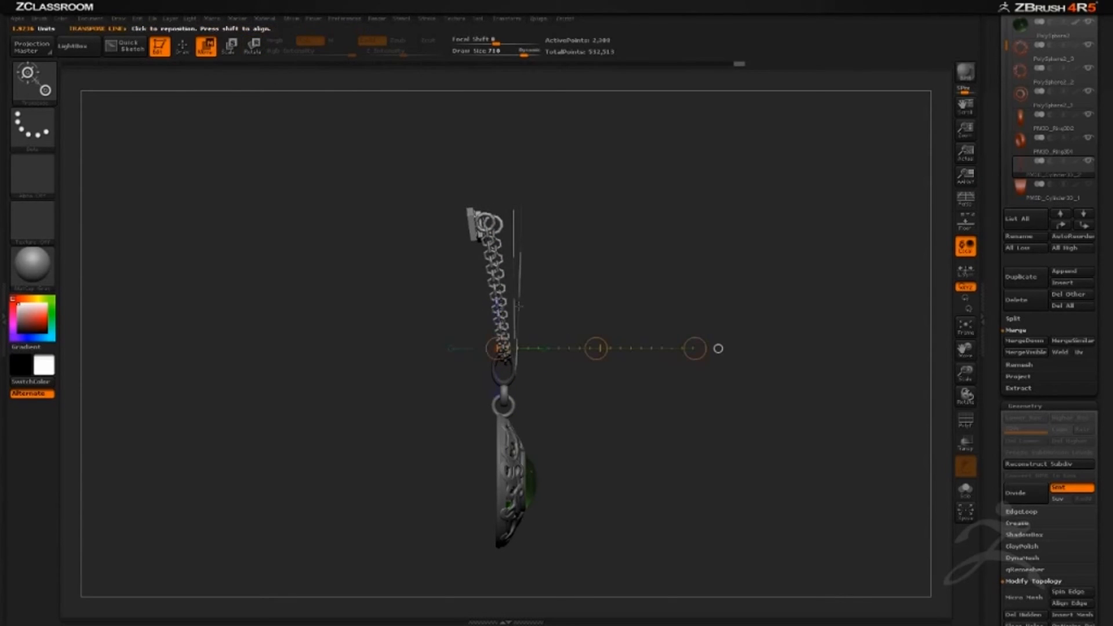
shift+drag(505, 320, 460, 159)
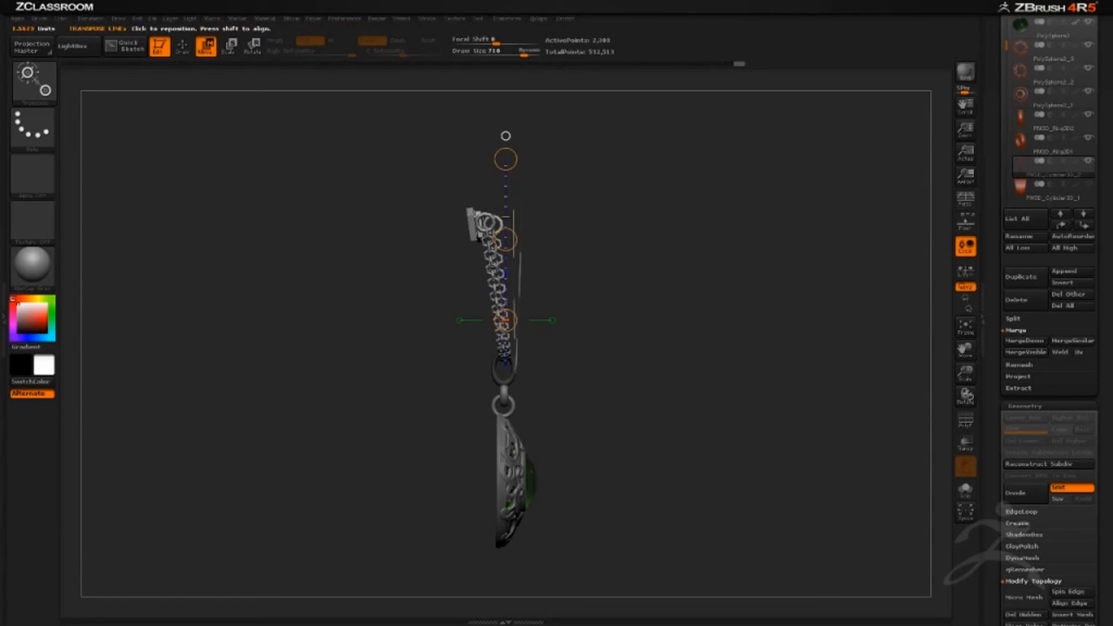
drag(505, 239, 506, 244)
Draw a vertical transpose line at the bail from the front and move the chain up a little.
drag(759, 222, 645, 267)
shift+drag(384, 383, 385, 235)
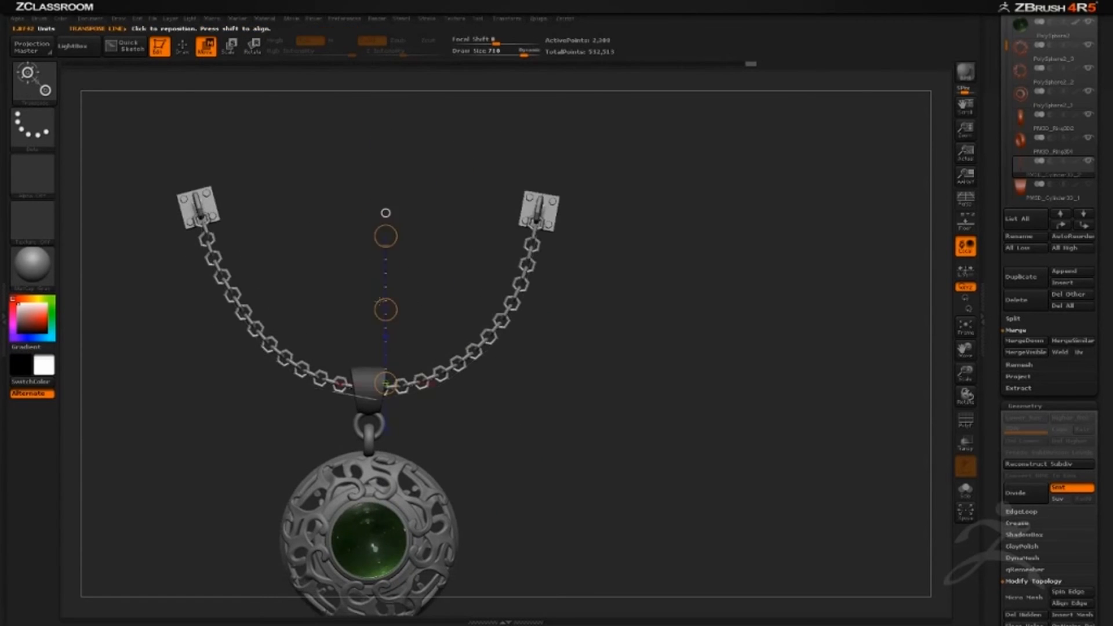
drag(383, 309, 380, 297)
alt+drag(710, 336, 788, 252)
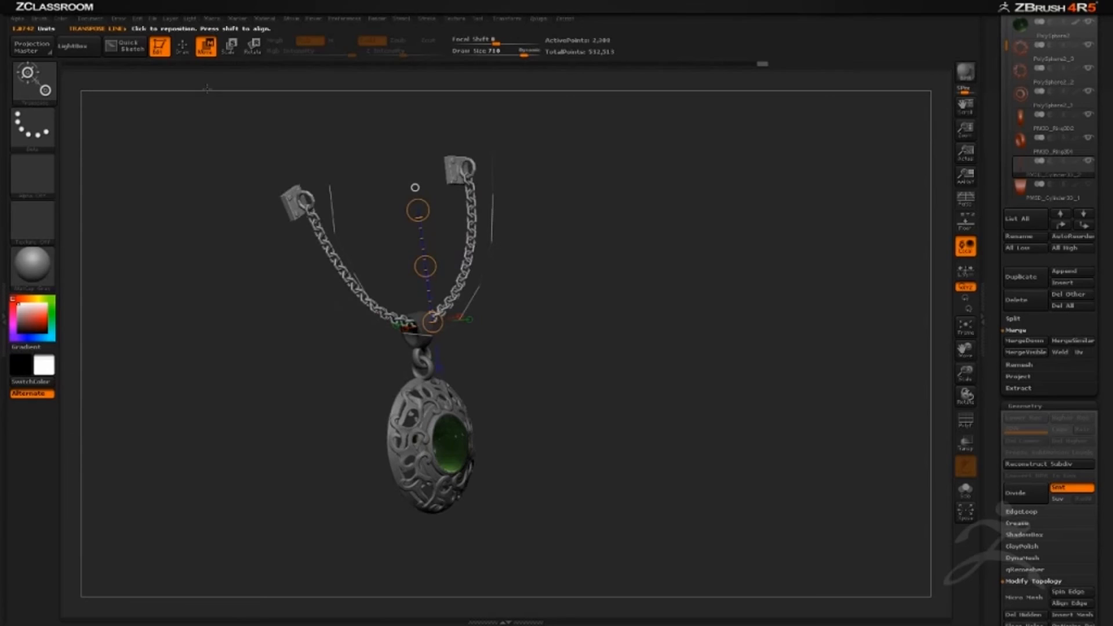
Return to Draw mode, isolate the chain and bail with Solo, and examine how the chain passes through the bail.
click(186, 51)
mouse_move(780, 291)
mouse_down()
mouse_move(750, 301)
mouse_move(684, 367)
mouse_move(643, 372)
mouse_move(718, 385)
mouse_move(489, 340)
mouse_up()
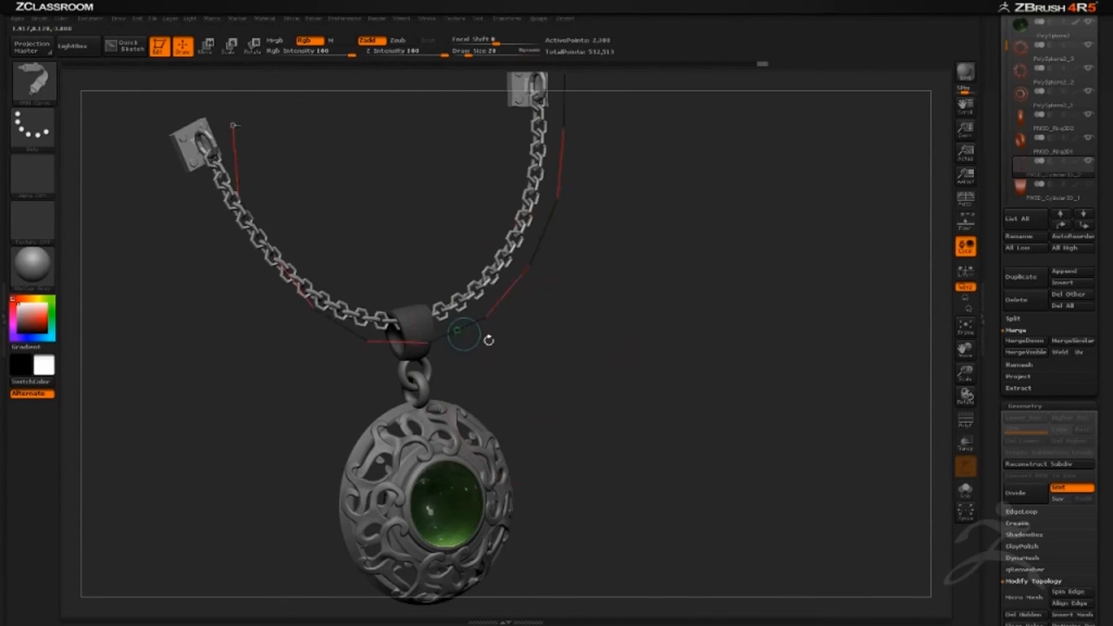
click(967, 490)
alt+drag(703, 372, 597, 400)
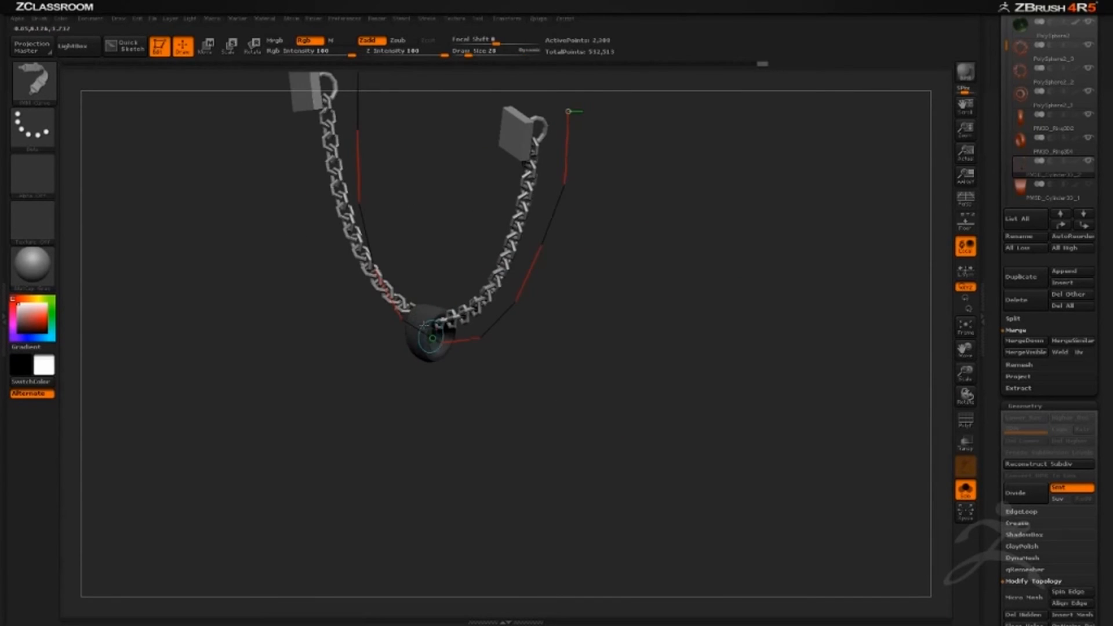
drag(649, 348, 508, 346)
drag(576, 363, 537, 407)
alt+drag(435, 385, 491, 414)
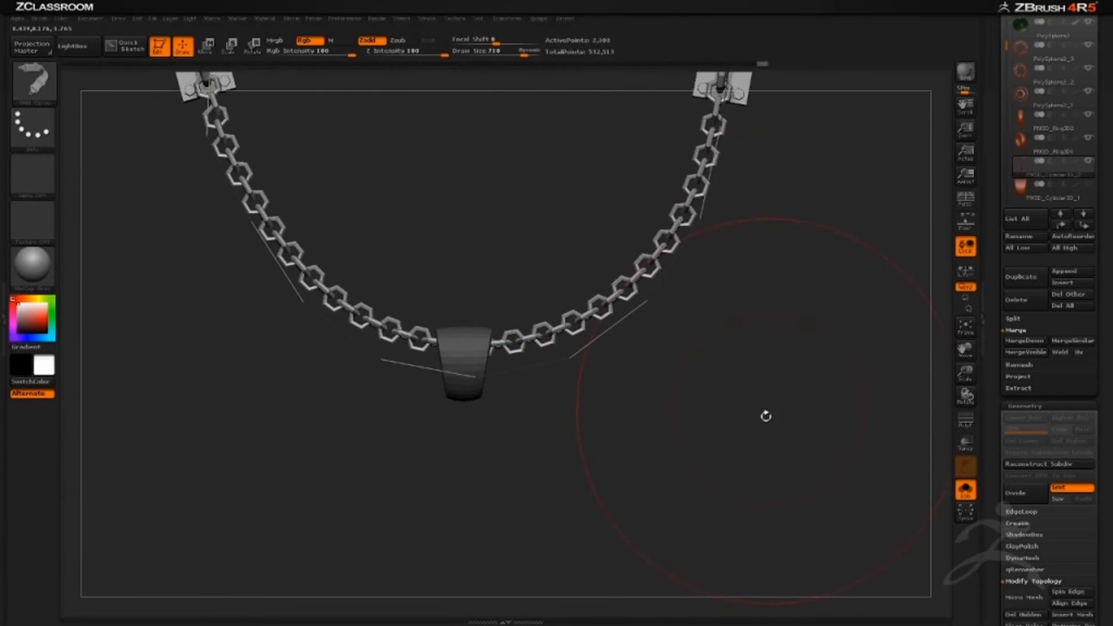
alt+drag(765, 415, 662, 404)
mouse_move(508, 433)
alt+mouse_down()
mouse_move(514, 442)
mouse_move(484, 465)
alt+mouse_up()
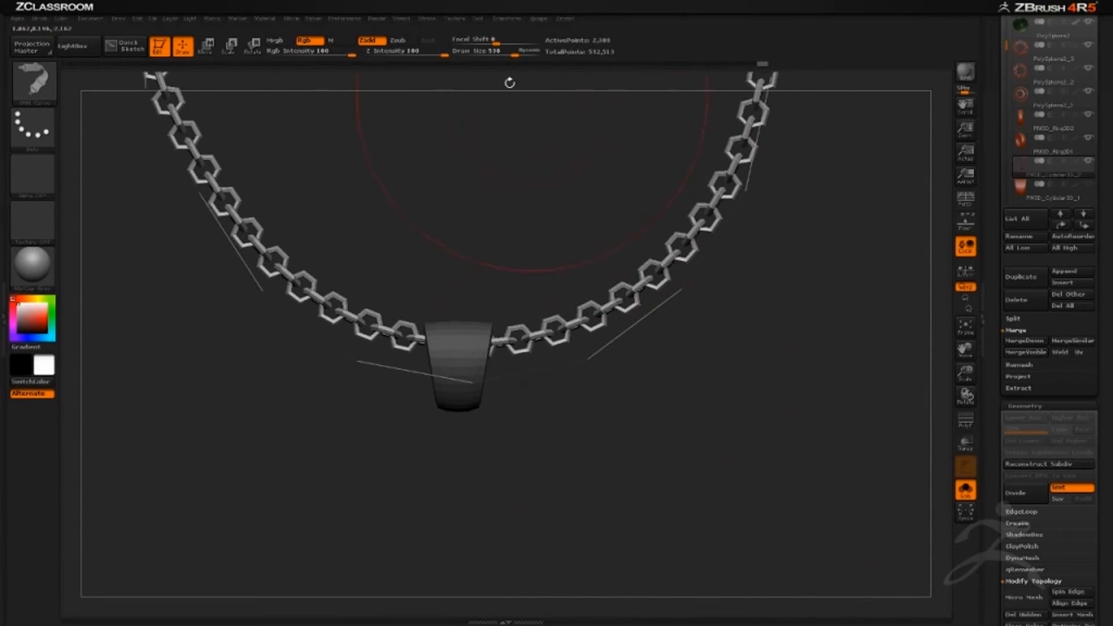
Set the draw size to 65 and hide the leftover bail geometry inside the chain subtool, keeping only the chain visible.
drag(514, 53, 507, 53)
drag(498, 437, 479, 440)
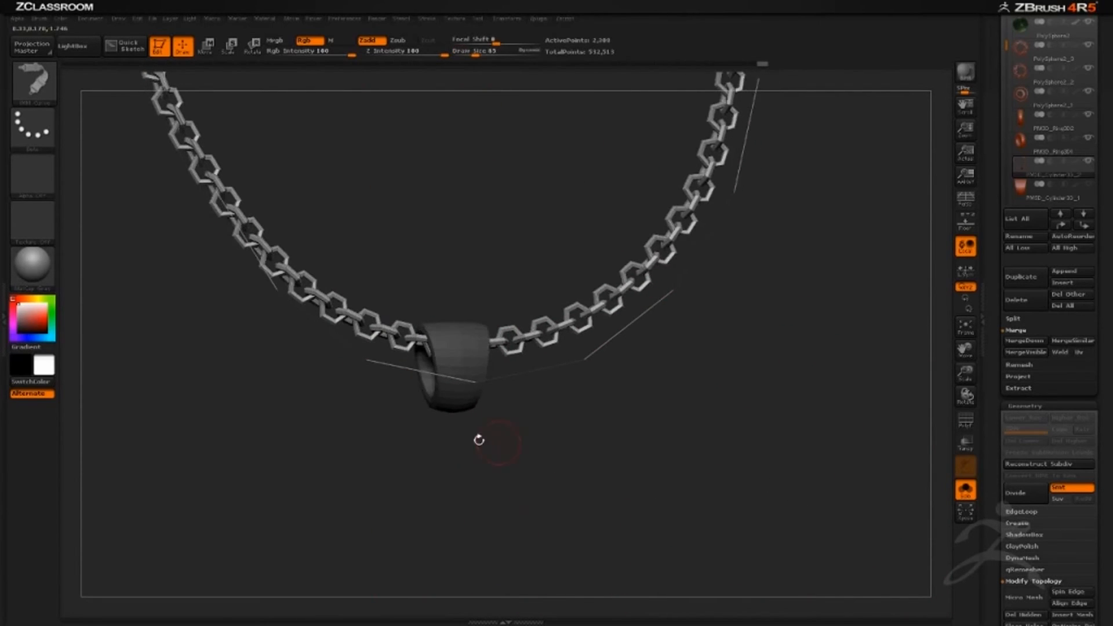
ctrl+shift+click(450, 400)
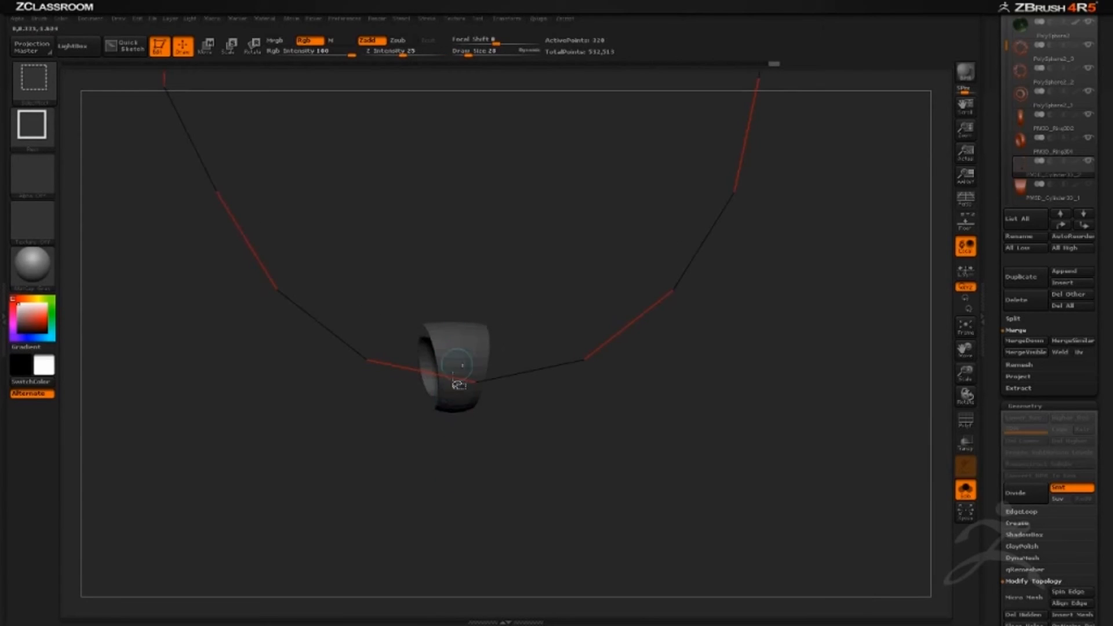
mouse_move(450, 436)
mouse_down()
mouse_move(406, 437)
mouse_move(507, 439)
mouse_move(449, 412)
mouse_move(492, 450)
mouse_move(468, 447)
mouse_move(486, 405)
mouse_up()
ctrl+shift+click(459, 473)
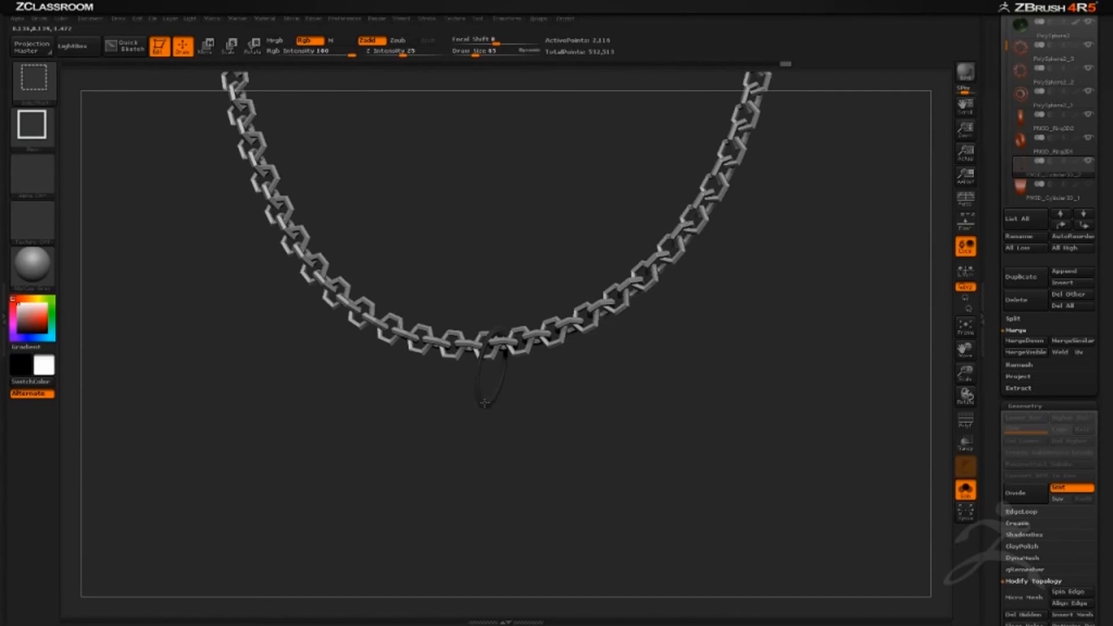
ctrl+shift+click(487, 465)
Delete the hidden geometry from the chain subtool and check the remaining chain from several angles.
key(f)
mouse_move(489, 470)
mouse_down()
mouse_move(458, 449)
mouse_move(464, 474)
mouse_move(424, 263)
mouse_up()
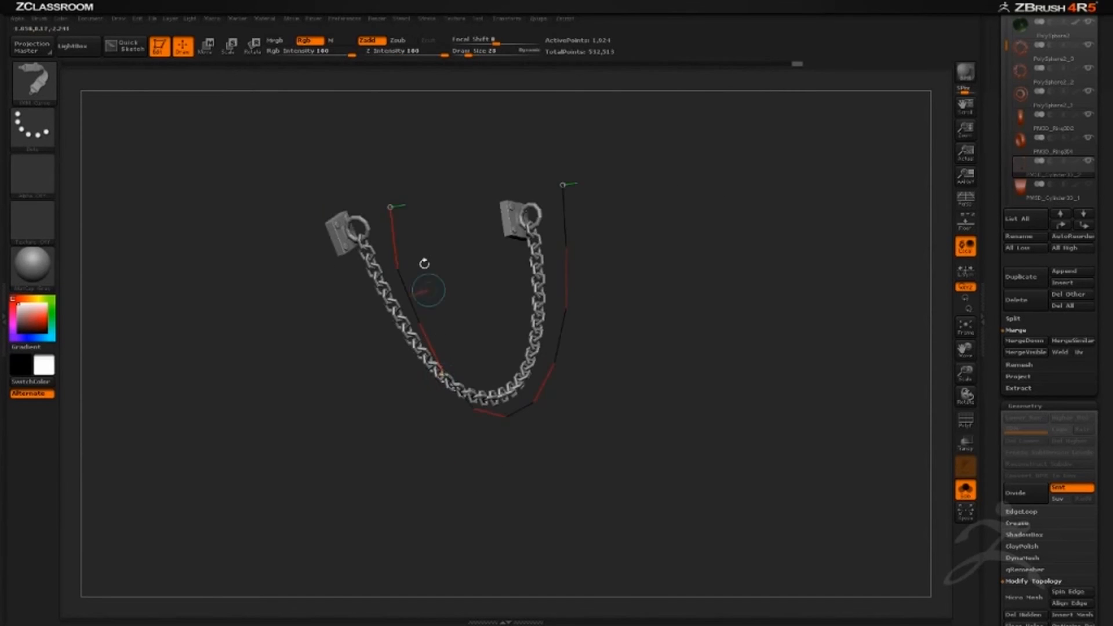
drag(647, 309, 808, 371)
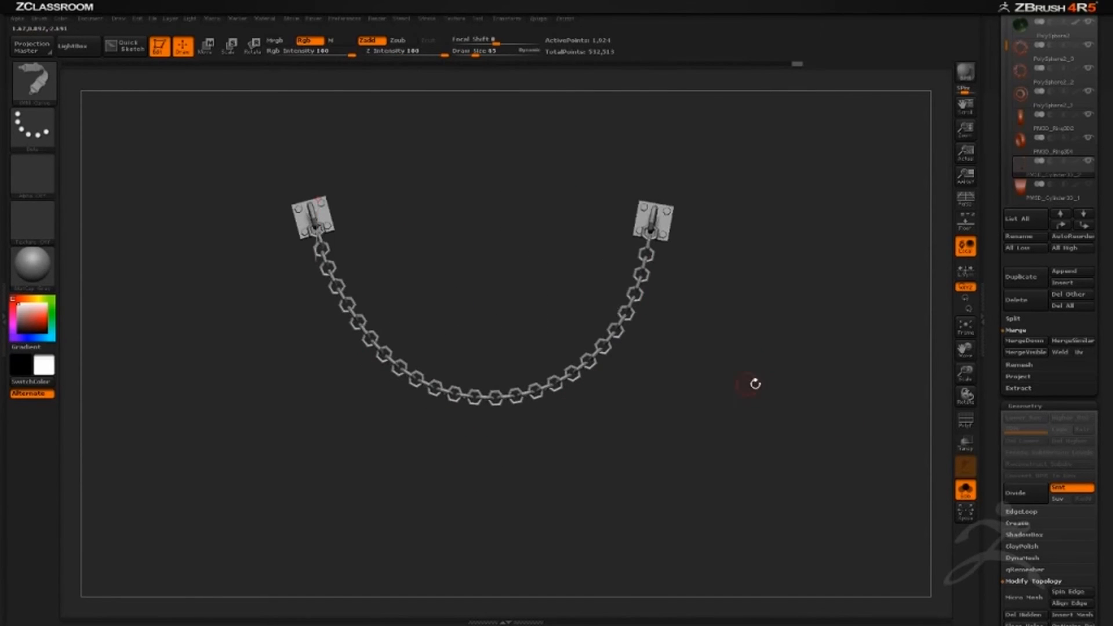
scroll(992, 461, down, 5)
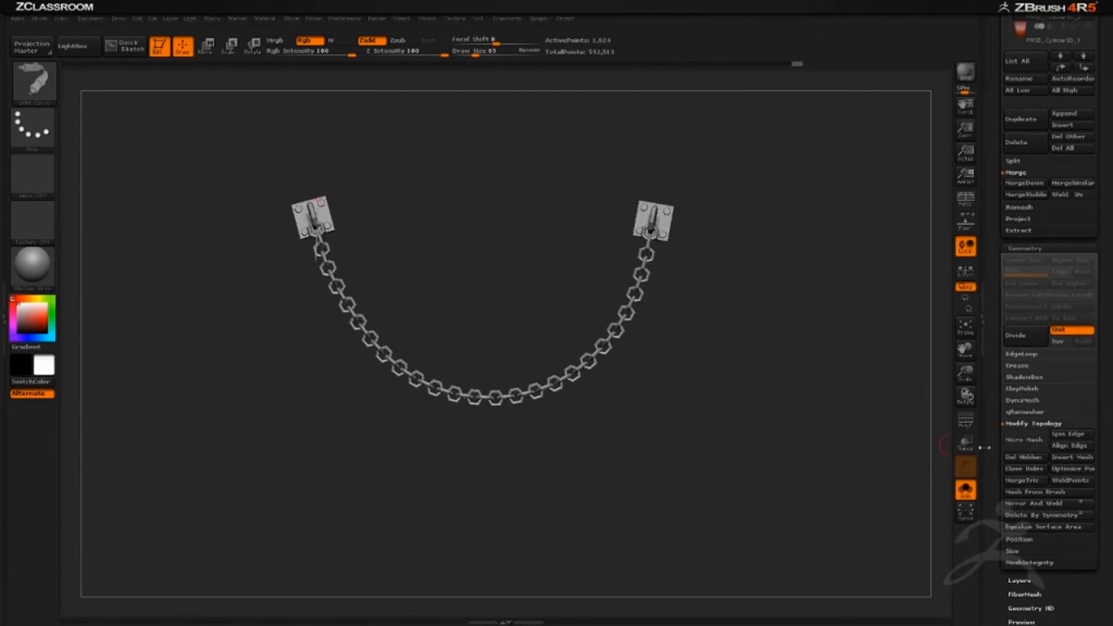
click(1016, 459)
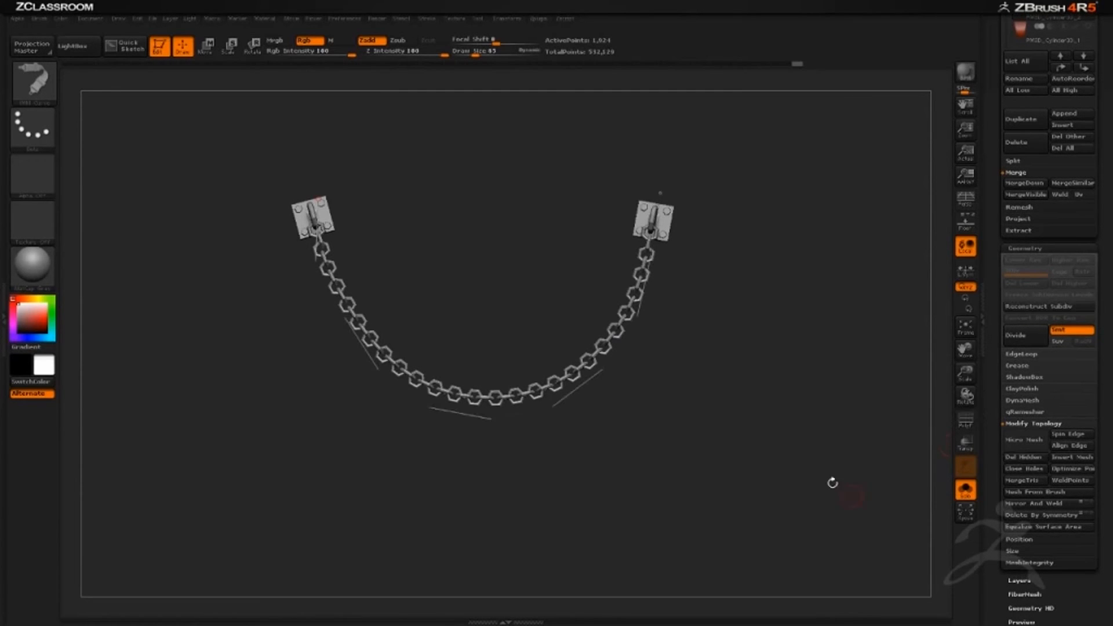
drag(843, 424, 493, 375)
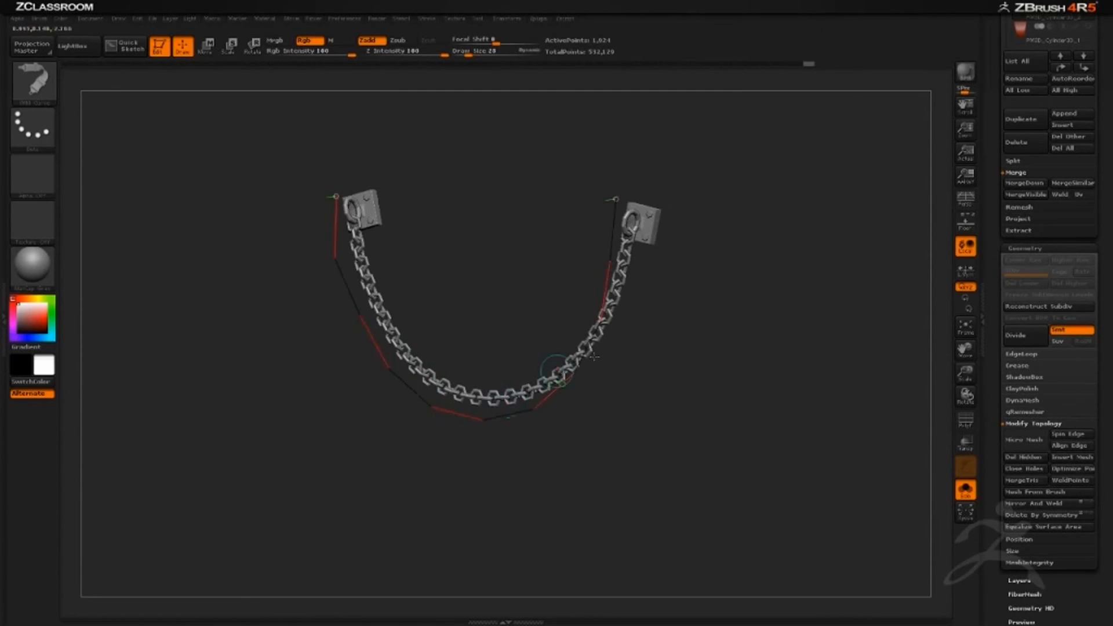
drag(593, 355, 920, 253)
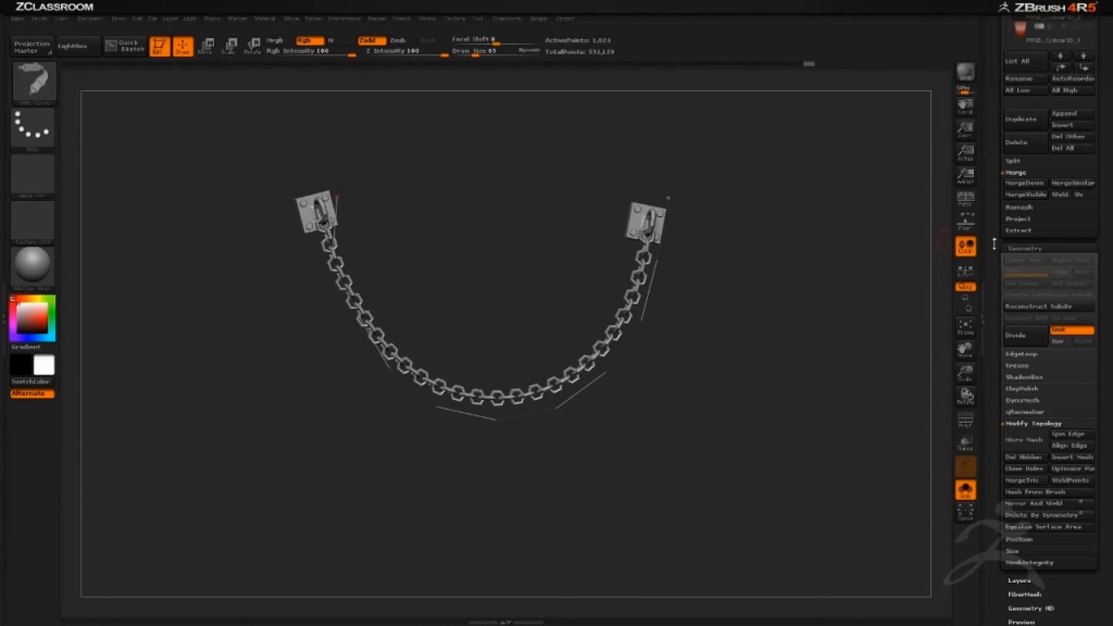
Switch from the insert-mesh curve brush to the Standard brush.
scroll(1023, 212, up, 5)
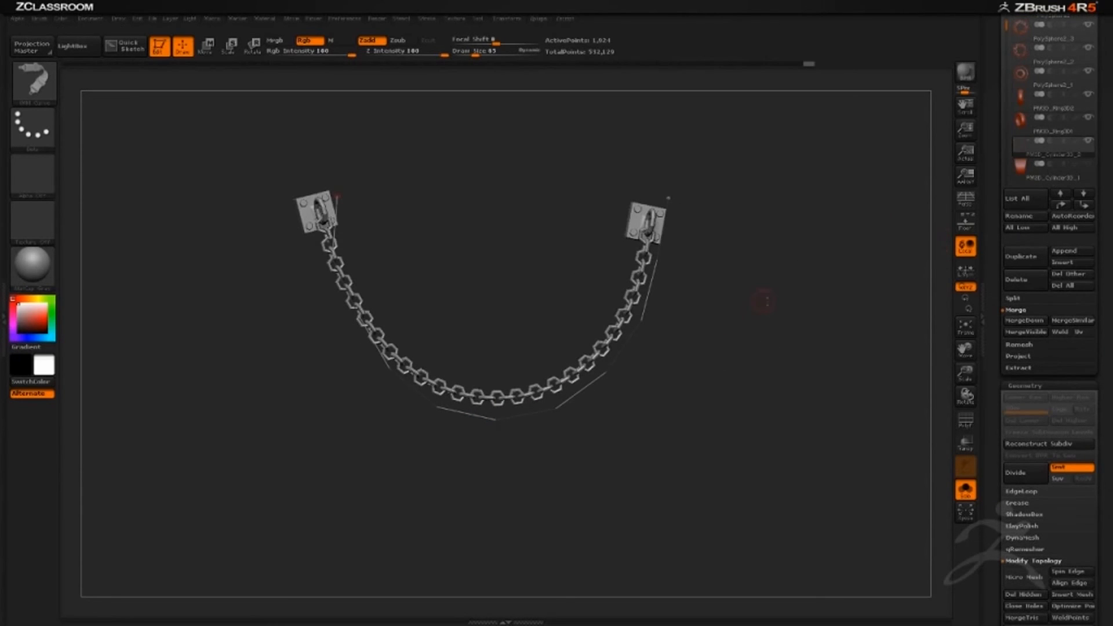
mouse_move(765, 302)
mouse_down()
mouse_move(516, 366)
mouse_move(794, 308)
mouse_move(776, 292)
mouse_up()
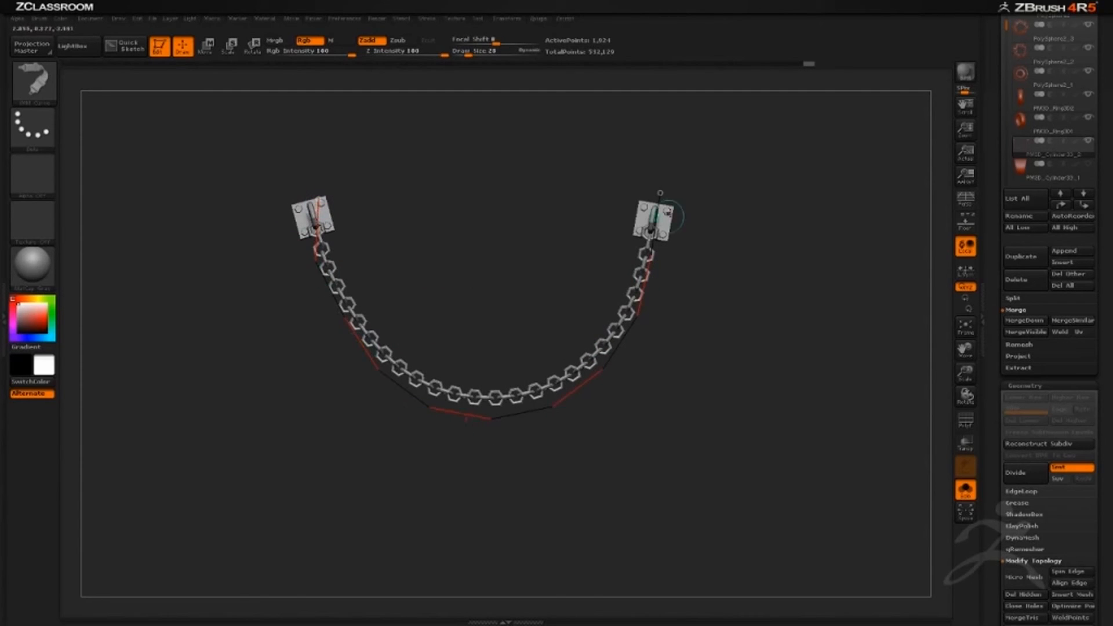
click(49, 92)
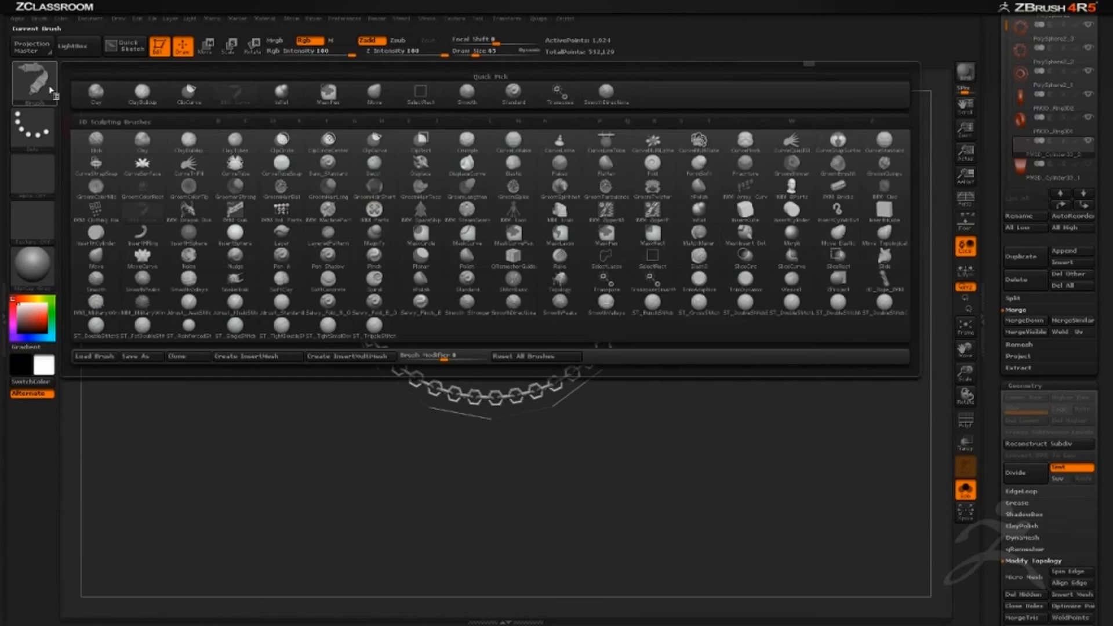
click(513, 93)
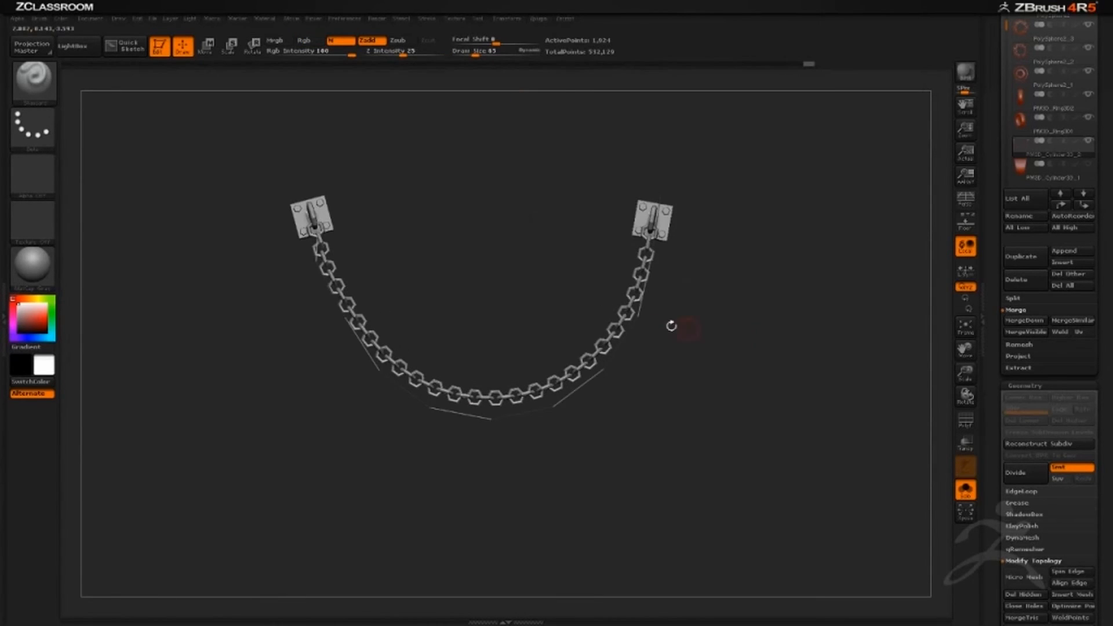
Delete the leftover curve that still runs along the chain using the curve functions.
drag(369, 227, 389, 282)
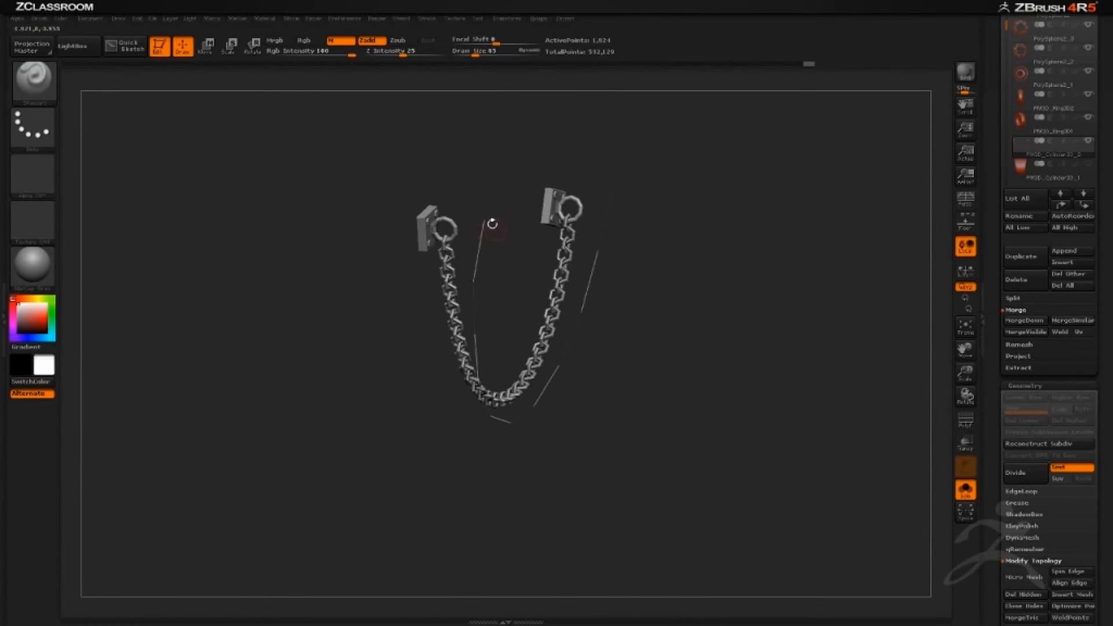
drag(492, 223, 458, 152)
click(427, 18)
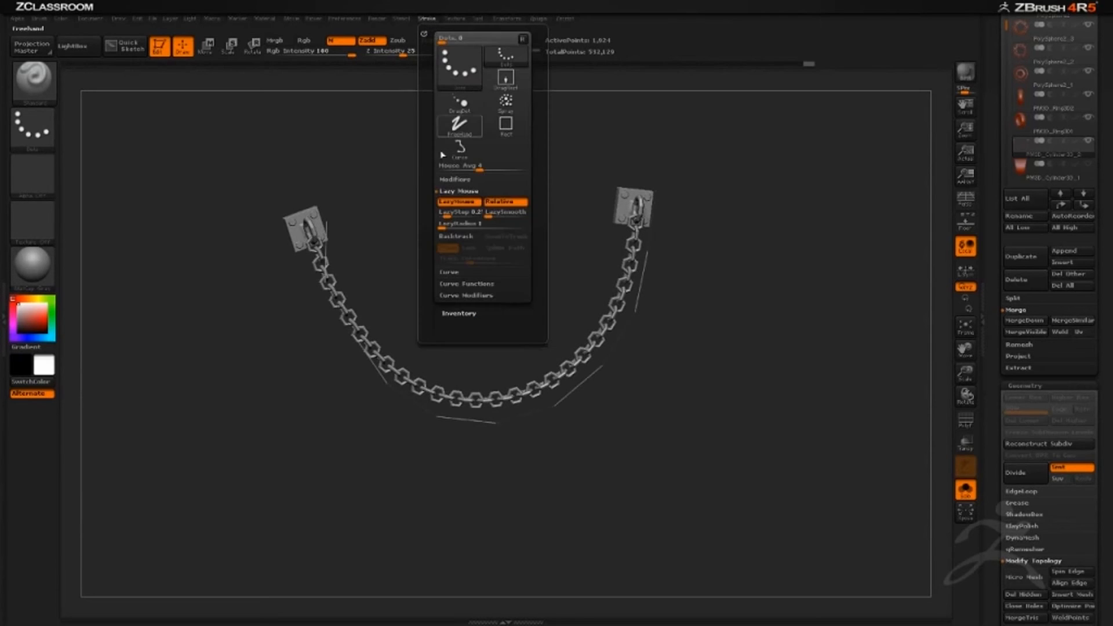
click(450, 272)
click(466, 249)
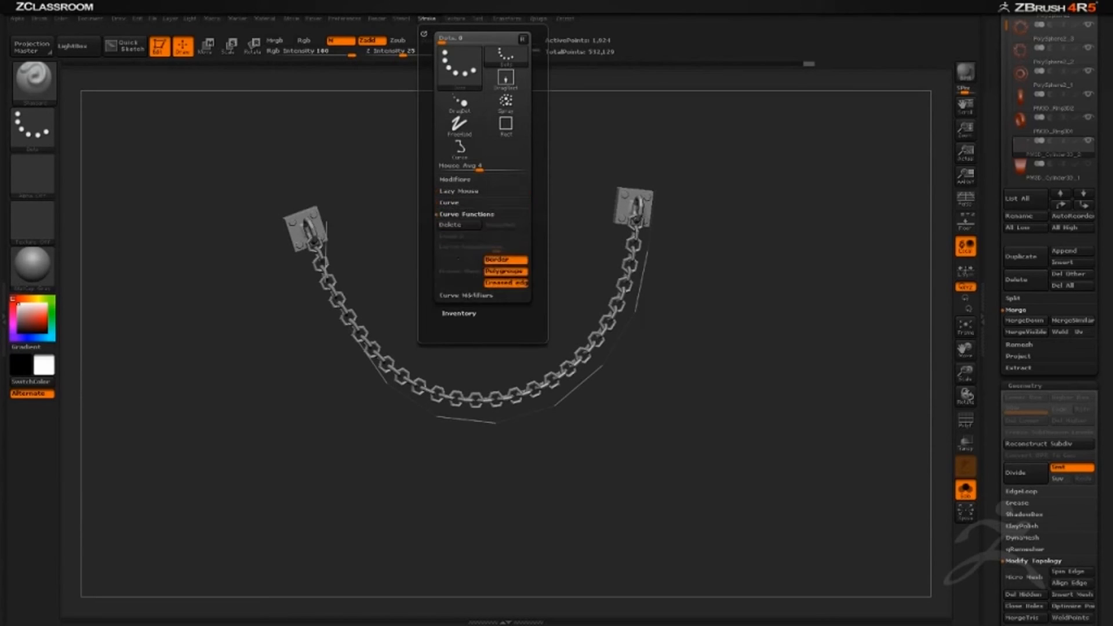
click(463, 224)
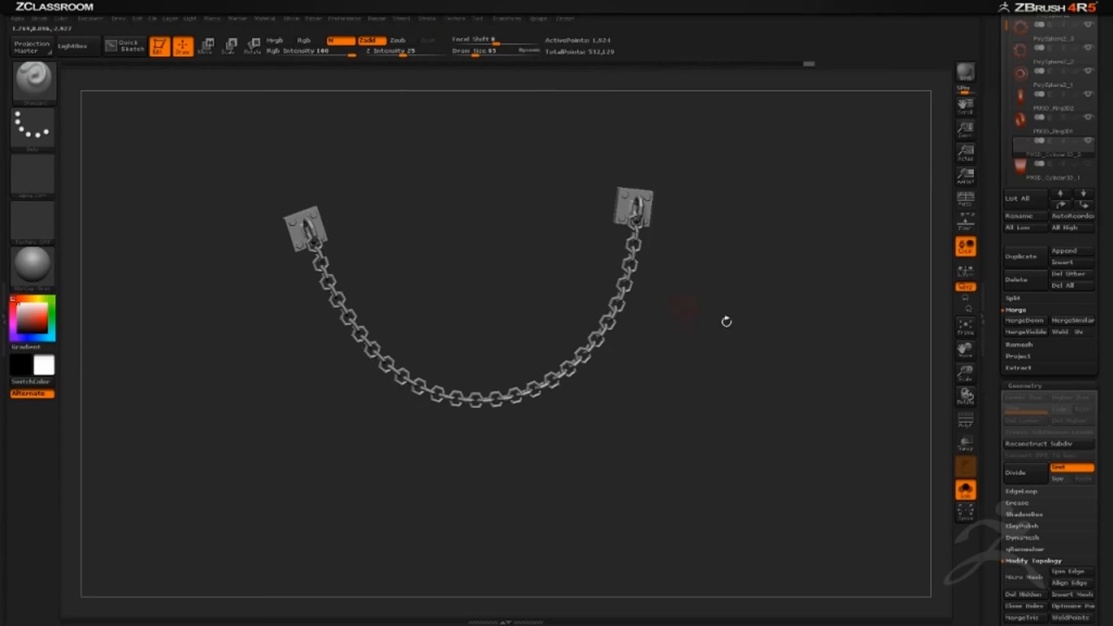
Subdivide the chain up to SDiv 4 so its hexagonal links become round, and frame the whole chain.
mouse_move(725, 318)
mouse_down()
mouse_move(763, 338)
mouse_move(750, 298)
mouse_up()
drag(650, 387, 551, 346)
drag(649, 396, 805, 408)
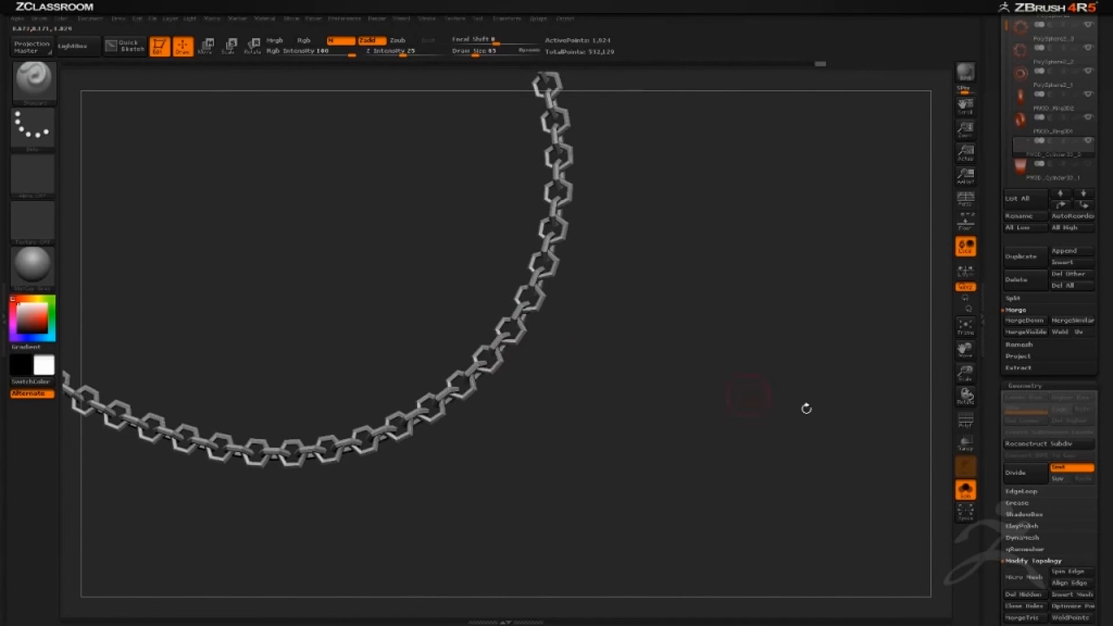
click(1003, 479)
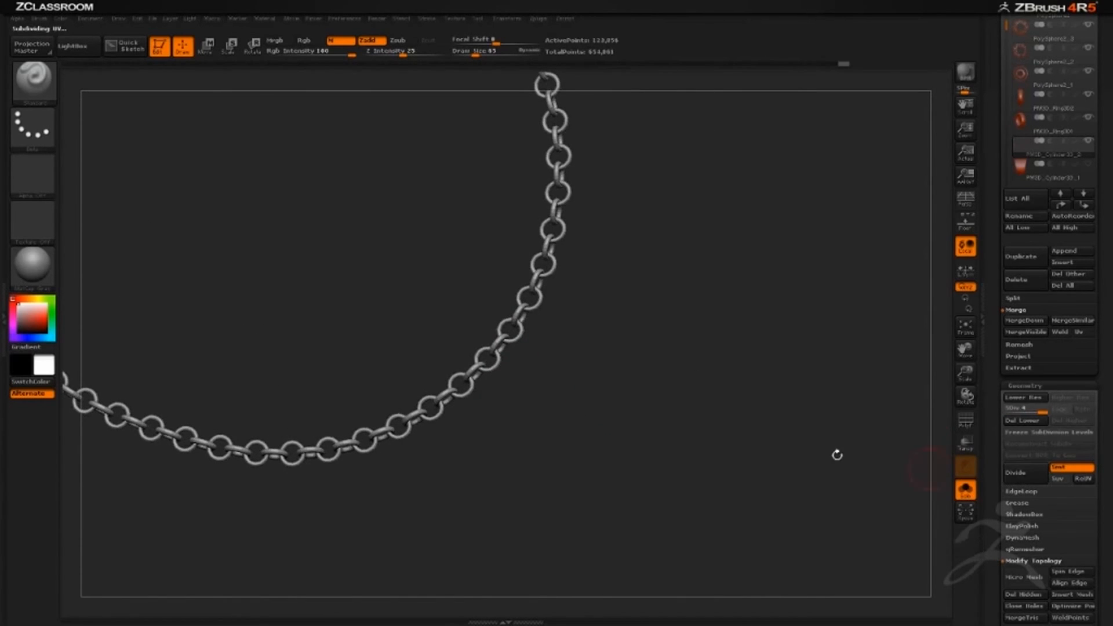
drag(872, 472, 767, 421)
key(f)
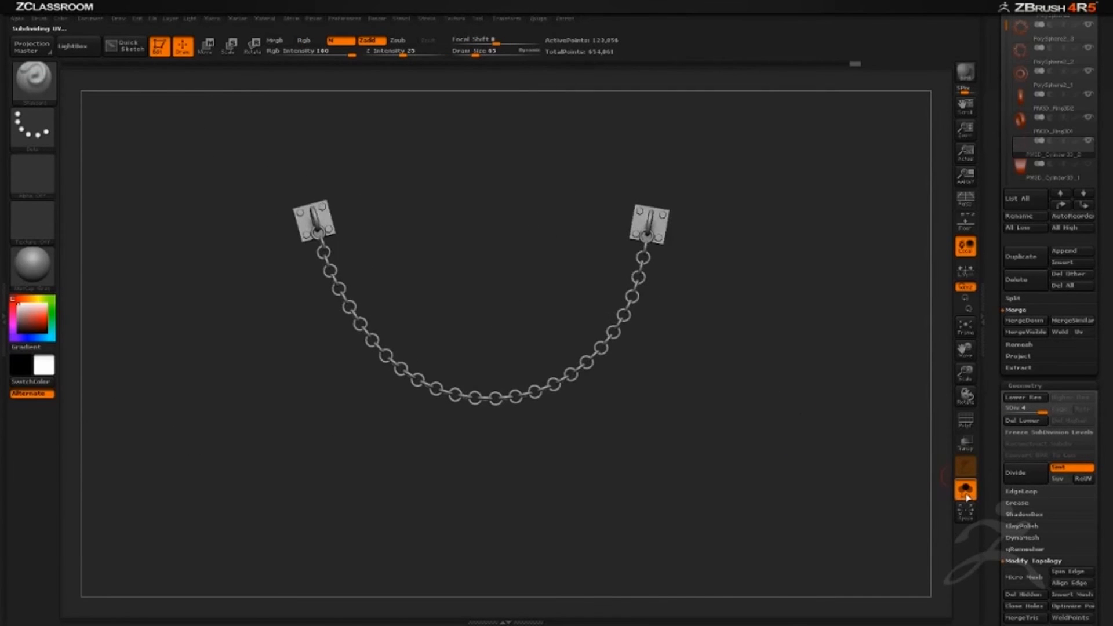
Turn off Solo and show the bail again together with the chain and pendant.
click(965, 493)
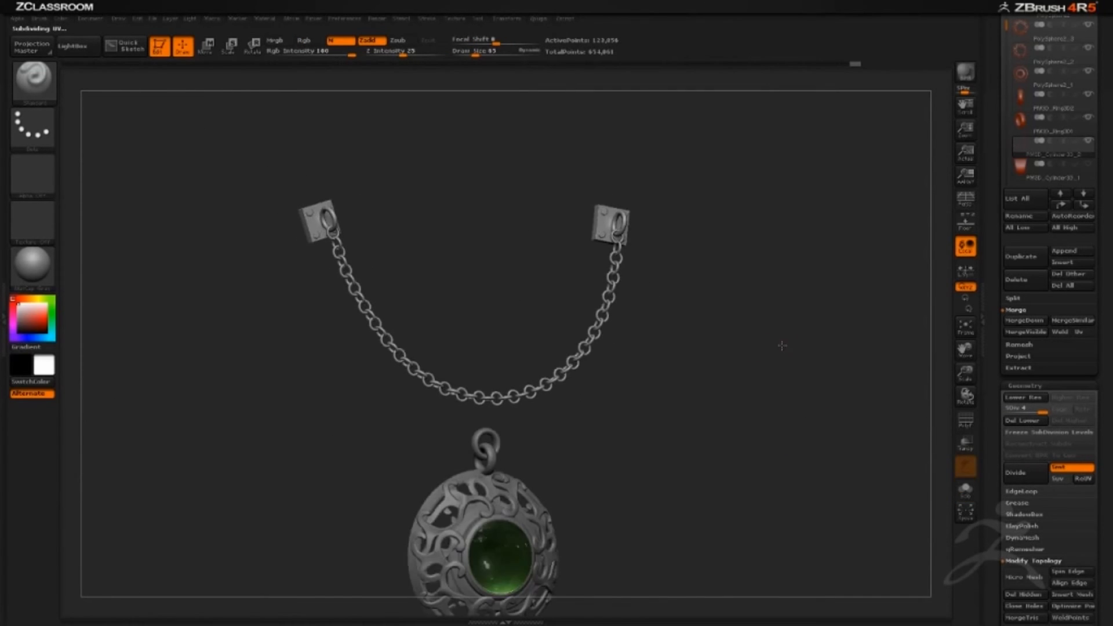
mouse_move(782, 345)
mouse_down()
mouse_move(775, 380)
mouse_move(776, 329)
mouse_up()
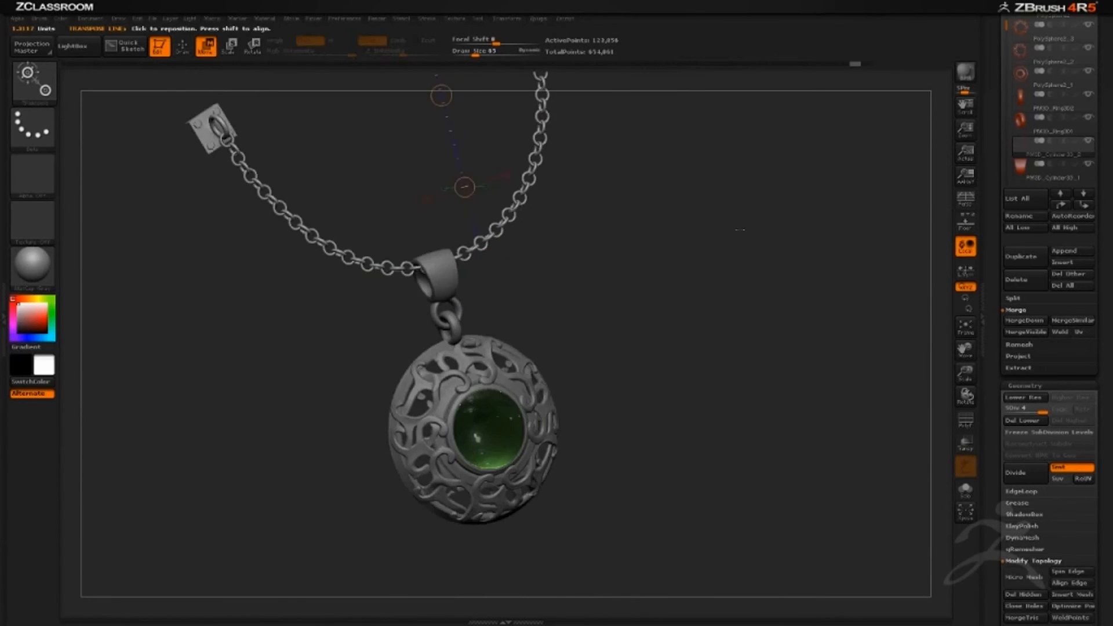
drag(740, 229, 738, 251)
alt+drag(665, 211, 665, 238)
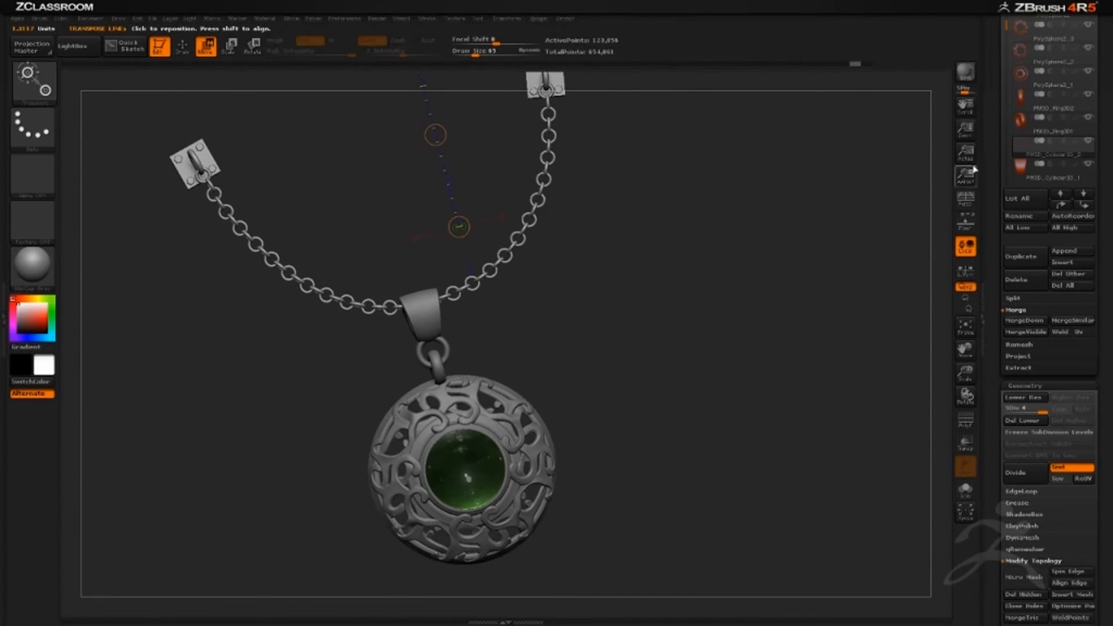
mouse_move(718, 393)
mouse_down()
mouse_move(669, 392)
mouse_move(708, 390)
mouse_up()
Inflate the chain slightly with the Inflate deformation to thicken its links, undoing the first attempt and reapplying it.
drag(990, 419, 977, 254)
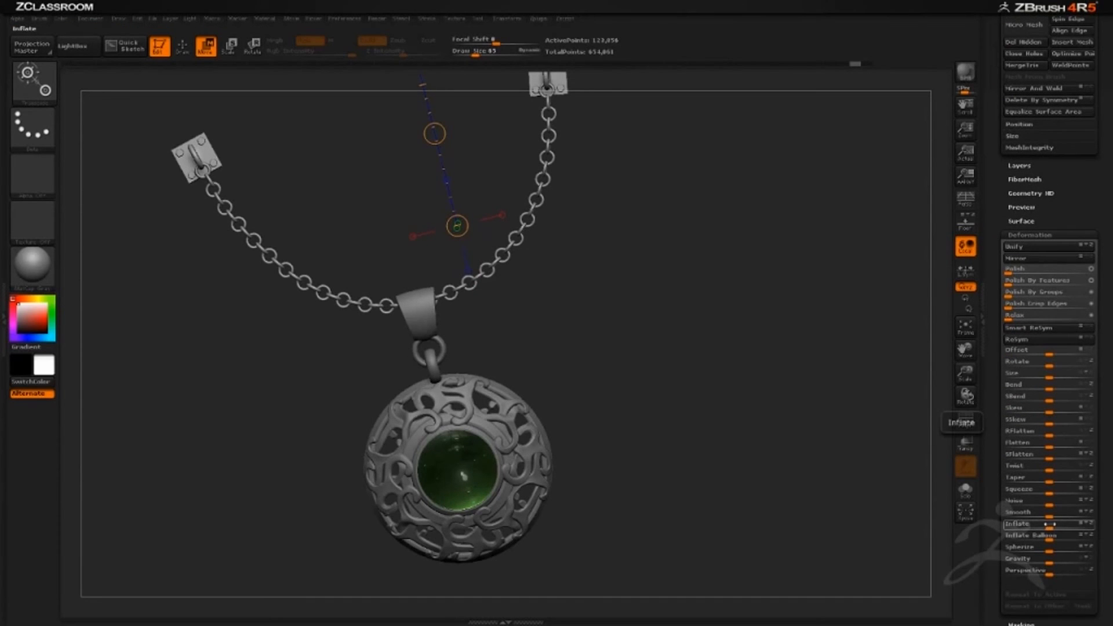
drag(1048, 523, 1058, 512)
drag(688, 340, 756, 324)
key(ctrl+z)
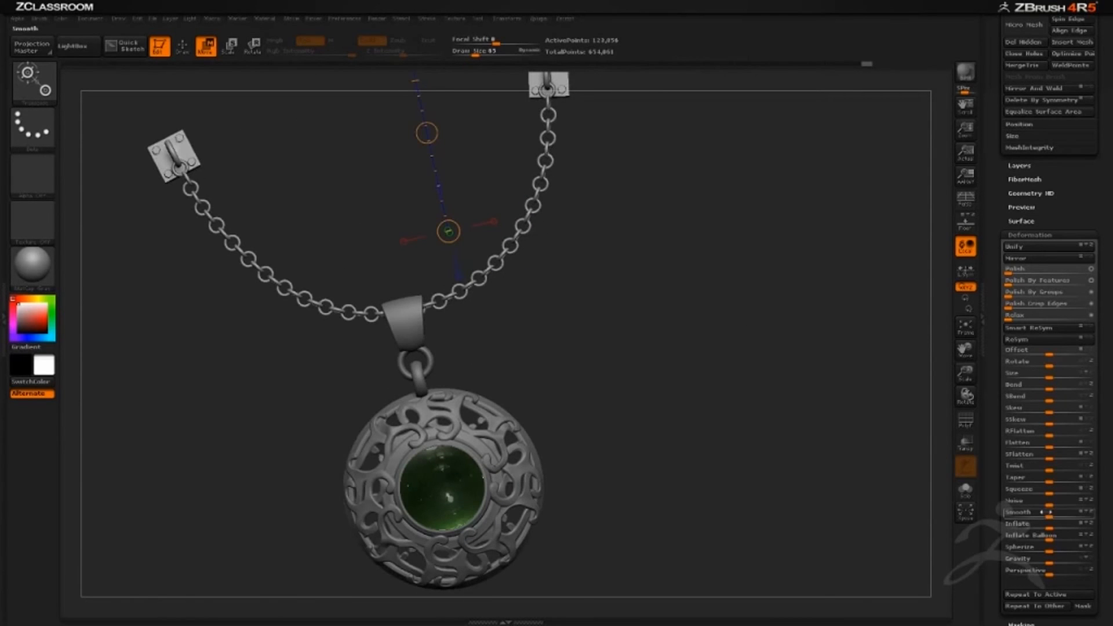
drag(1056, 524, 1058, 523)
mouse_move(710, 288)
mouse_down()
mouse_move(668, 300)
mouse_move(716, 289)
mouse_move(715, 321)
mouse_move(715, 306)
mouse_move(715, 318)
mouse_move(605, 268)
mouse_up()
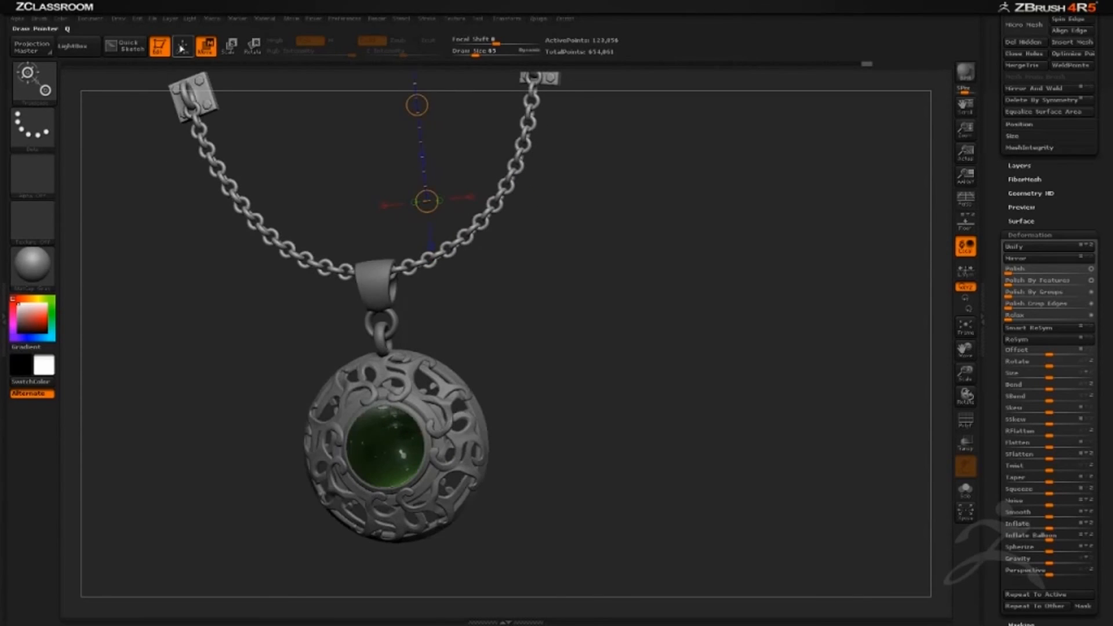
Return to Draw mode, render the necklace with BPR, and examine the chain, bail and pendant.
click(182, 47)
mouse_move(724, 265)
mouse_down()
mouse_move(703, 241)
mouse_move(732, 231)
mouse_move(707, 241)
mouse_move(730, 245)
mouse_move(693, 231)
mouse_move(693, 247)
mouse_move(839, 214)
mouse_up()
click(965, 72)
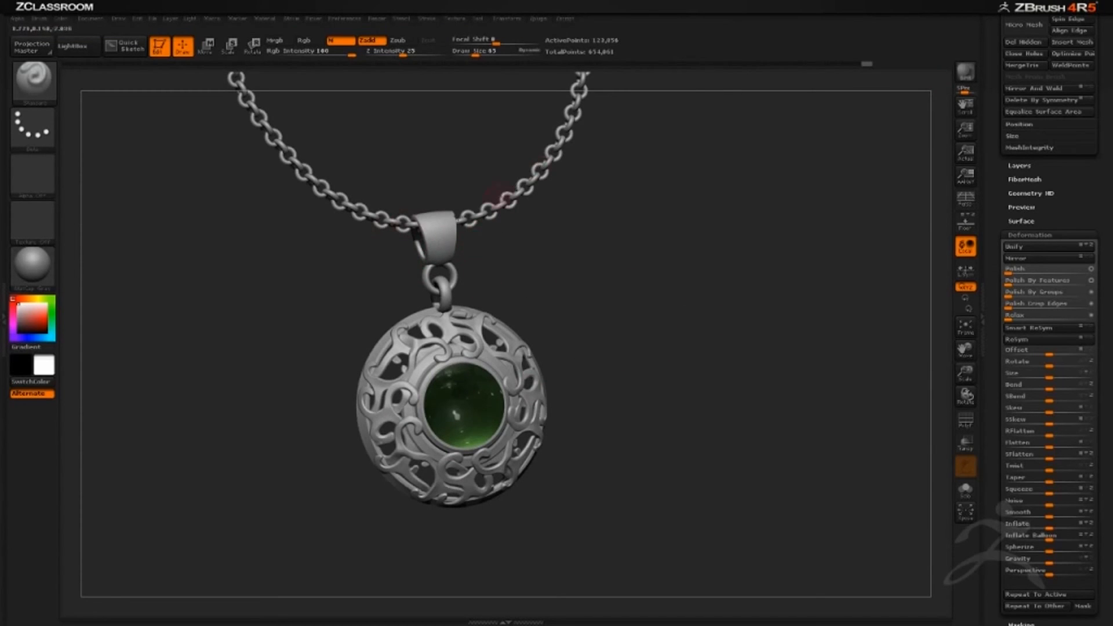
drag(861, 305, 794, 342)
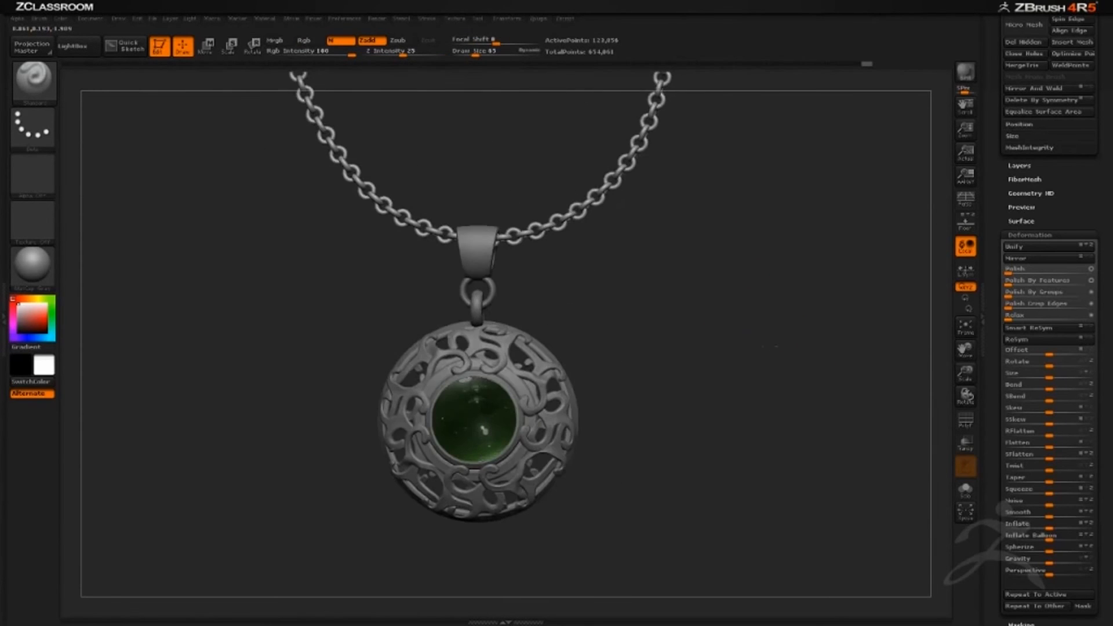
drag(583, 310, 545, 316)
Hide the PolySphere2_2 filigree subtool and examine the pendant with only the remaining scrollwork.
drag(996, 204, 1012, 318)
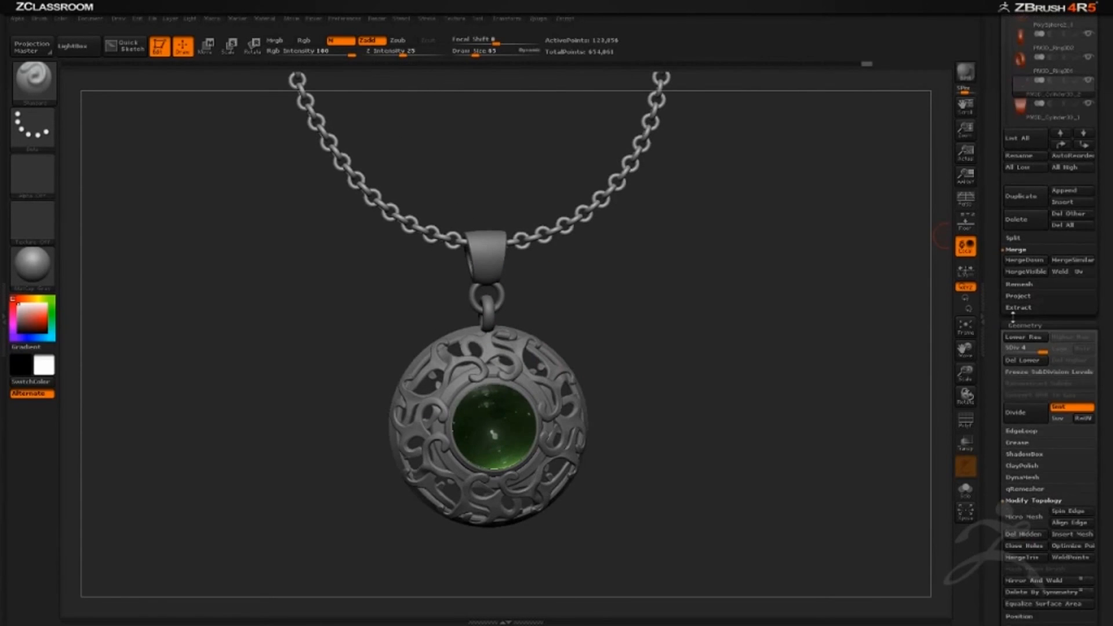
drag(1002, 255, 1004, 291)
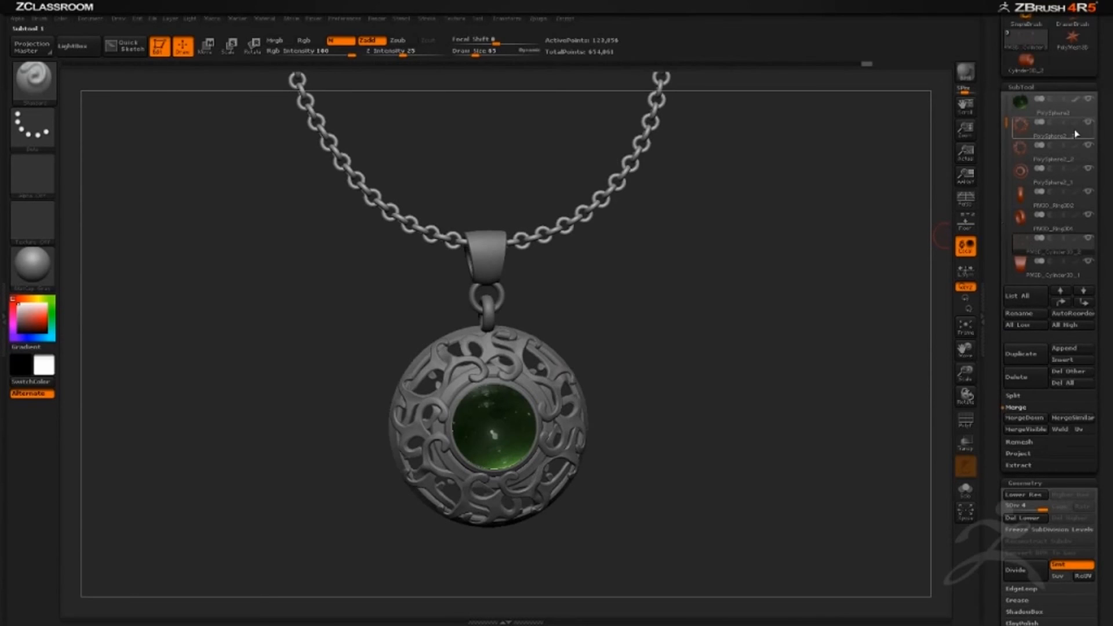
click(1088, 146)
mouse_move(788, 287)
mouse_down()
mouse_move(775, 284)
mouse_move(790, 301)
mouse_move(759, 303)
mouse_move(785, 297)
mouse_up()
drag(672, 353, 545, 382)
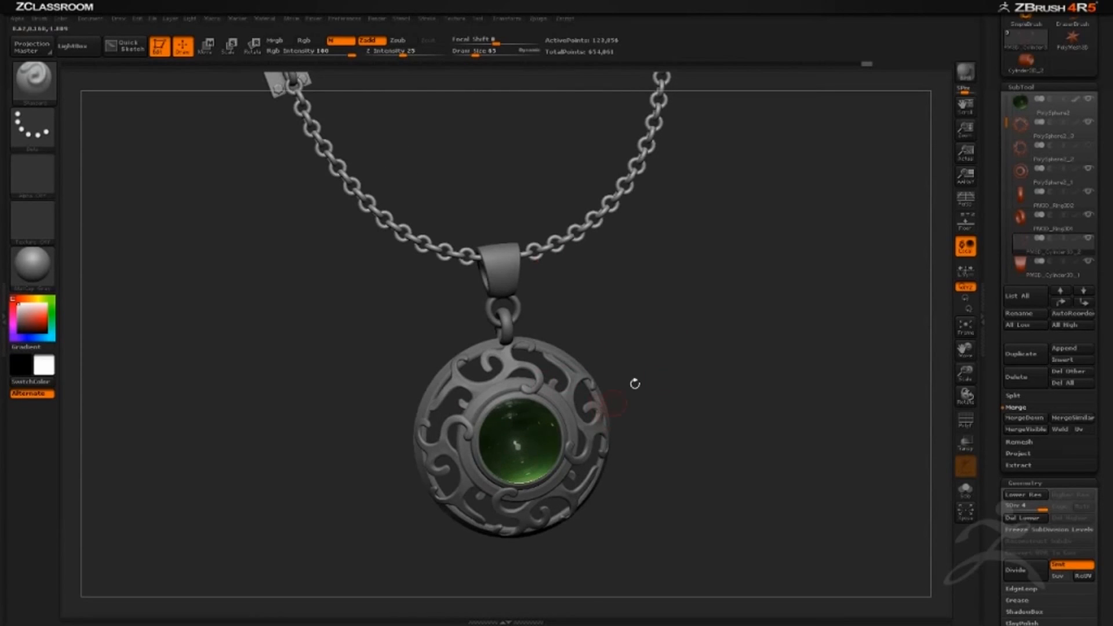
drag(634, 384, 525, 435)
Select the PolySphere2_1 subtool containing the pendant's circular rings.
drag(768, 344, 941, 234)
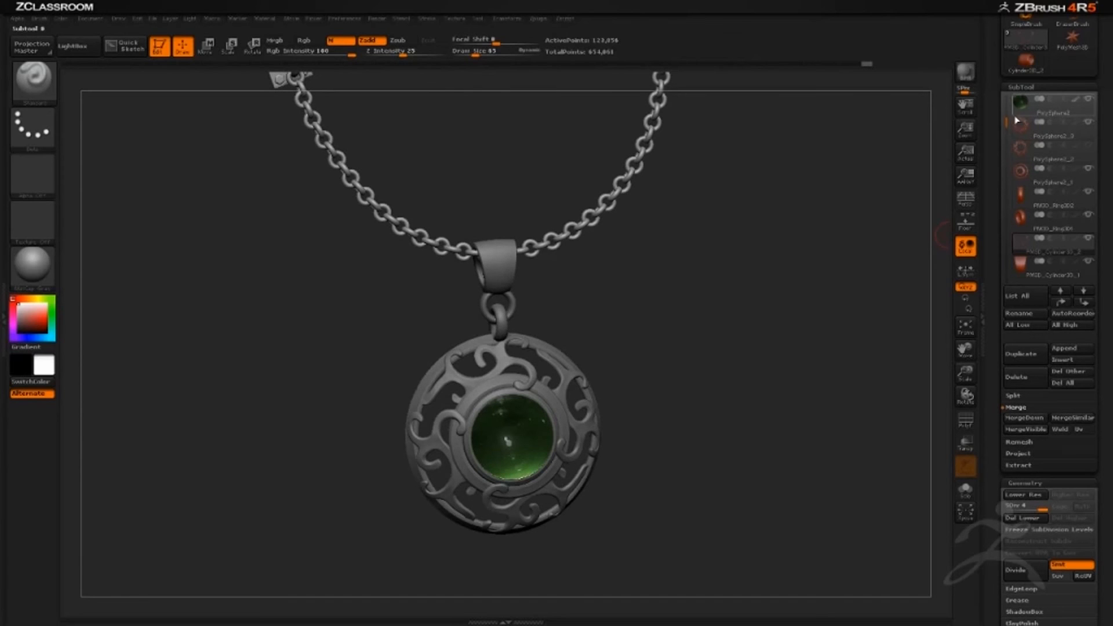
drag(1004, 123, 1005, 135)
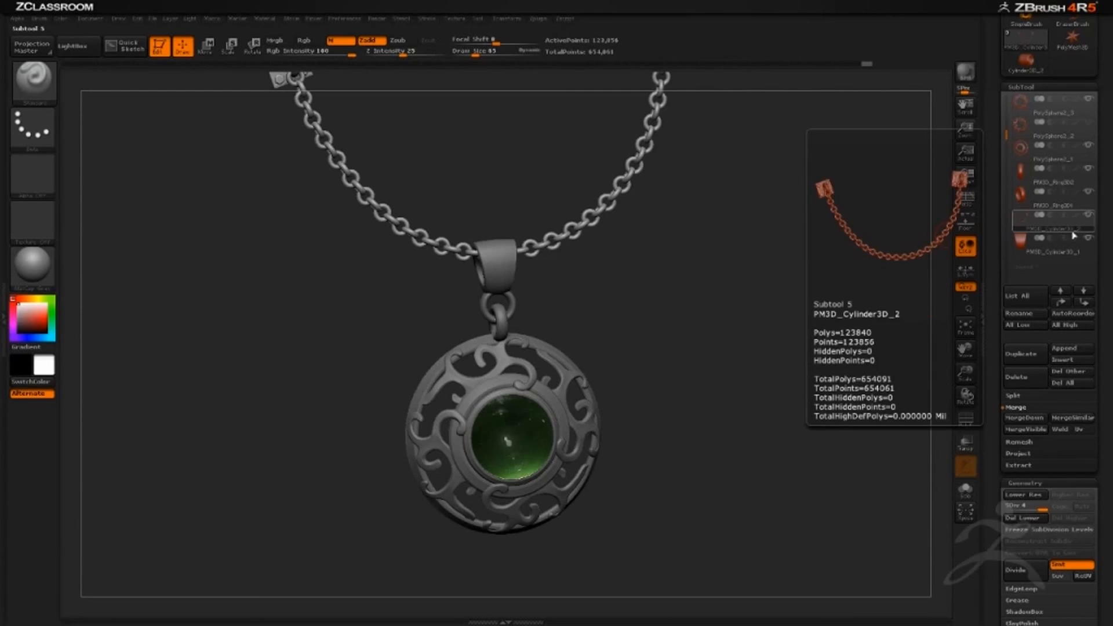
click(1040, 148)
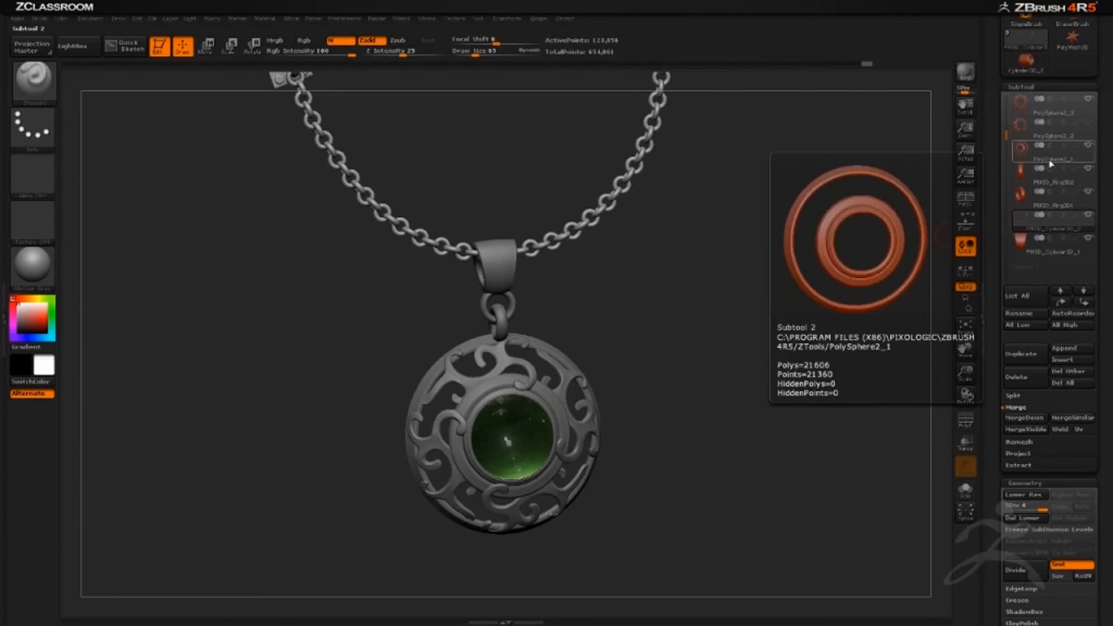
click(1051, 162)
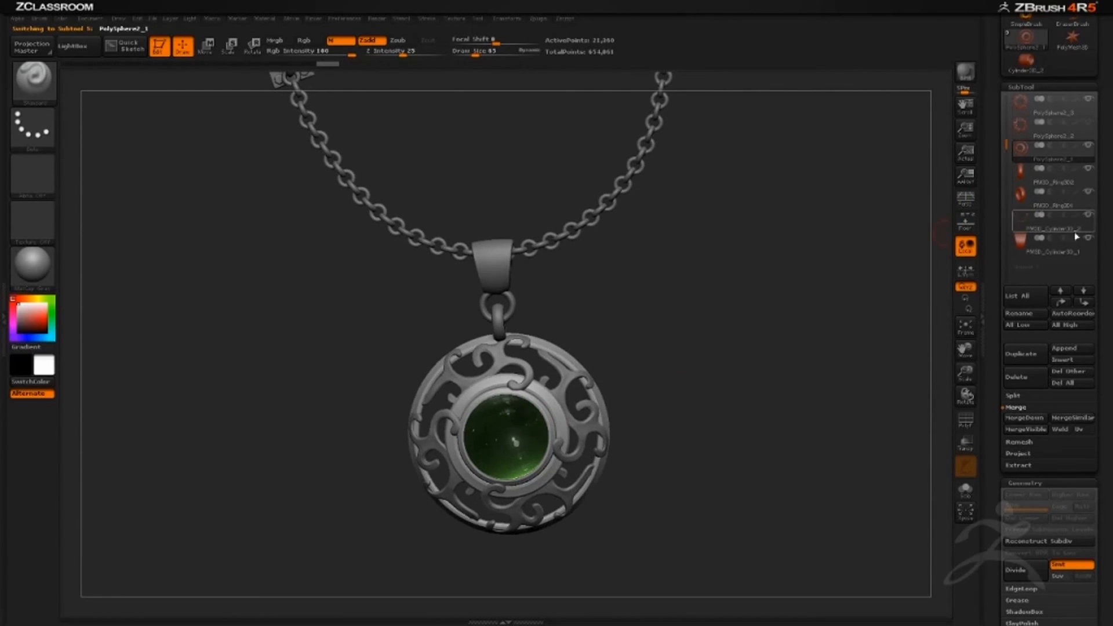
Hide the chain and green gem subtools so that only the metal pendant parts and bail stay visible.
click(1087, 219)
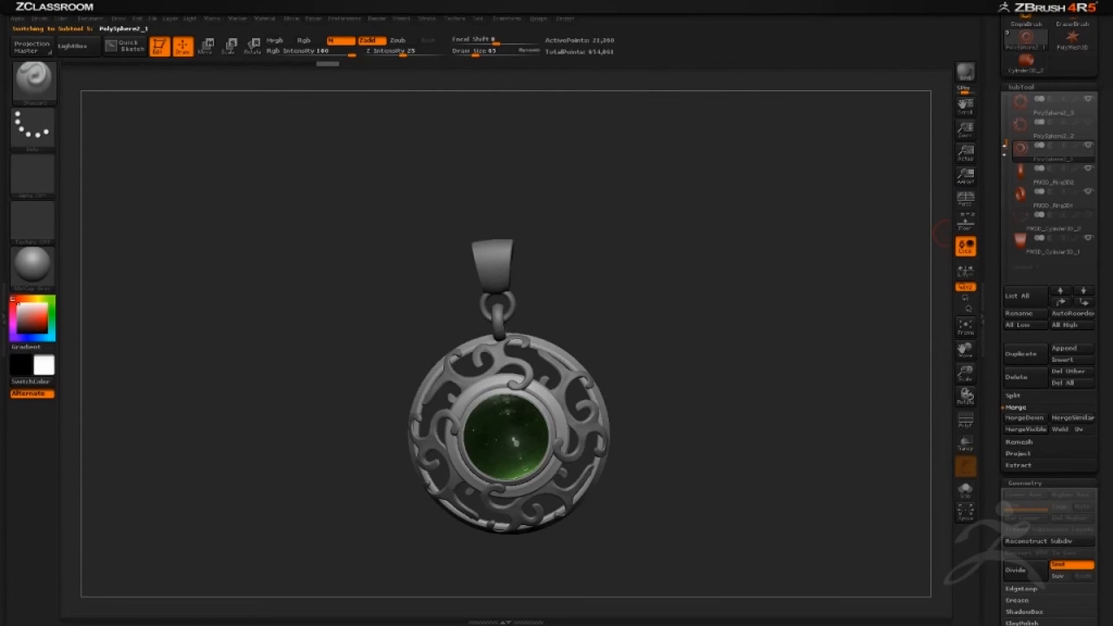
scroll(1049, 151, up, 2)
click(1089, 102)
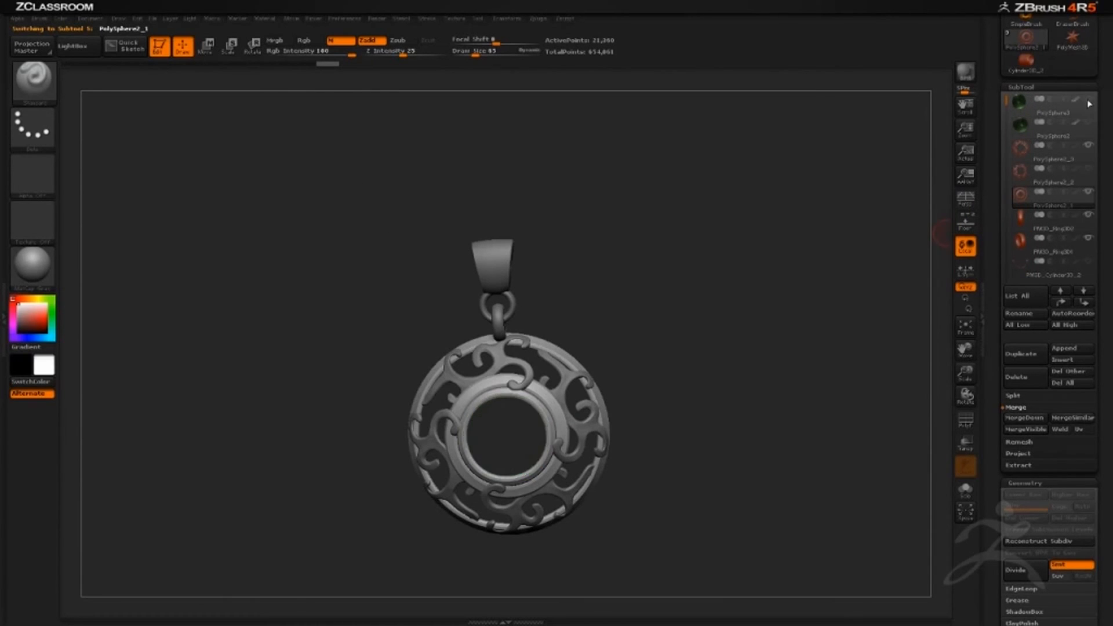
drag(756, 294, 779, 284)
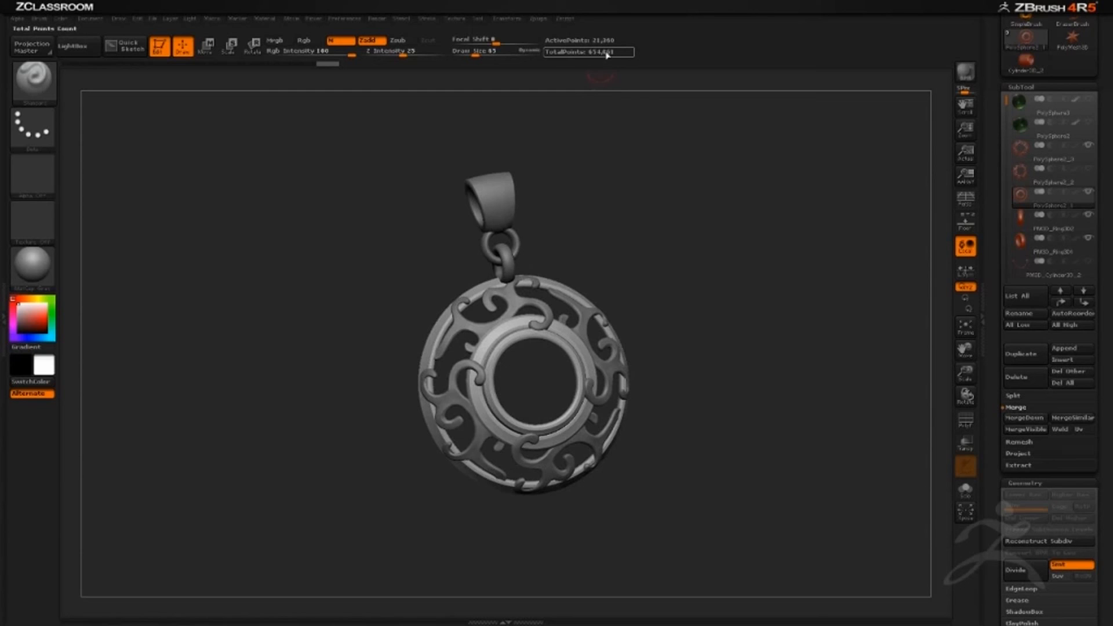
drag(792, 332, 591, 363)
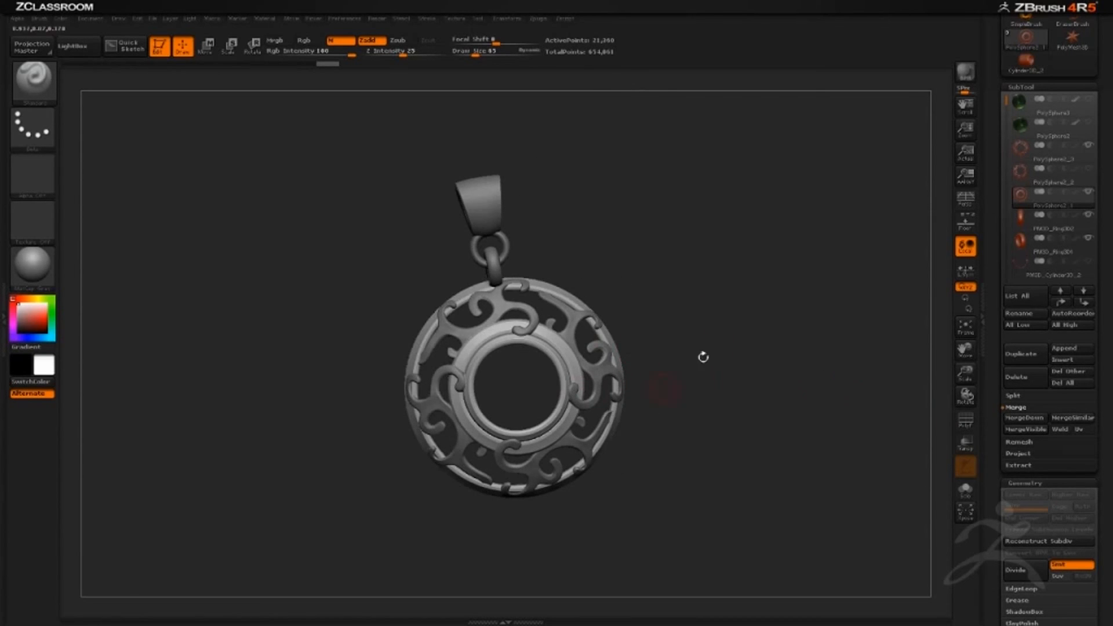
drag(703, 357, 823, 353)
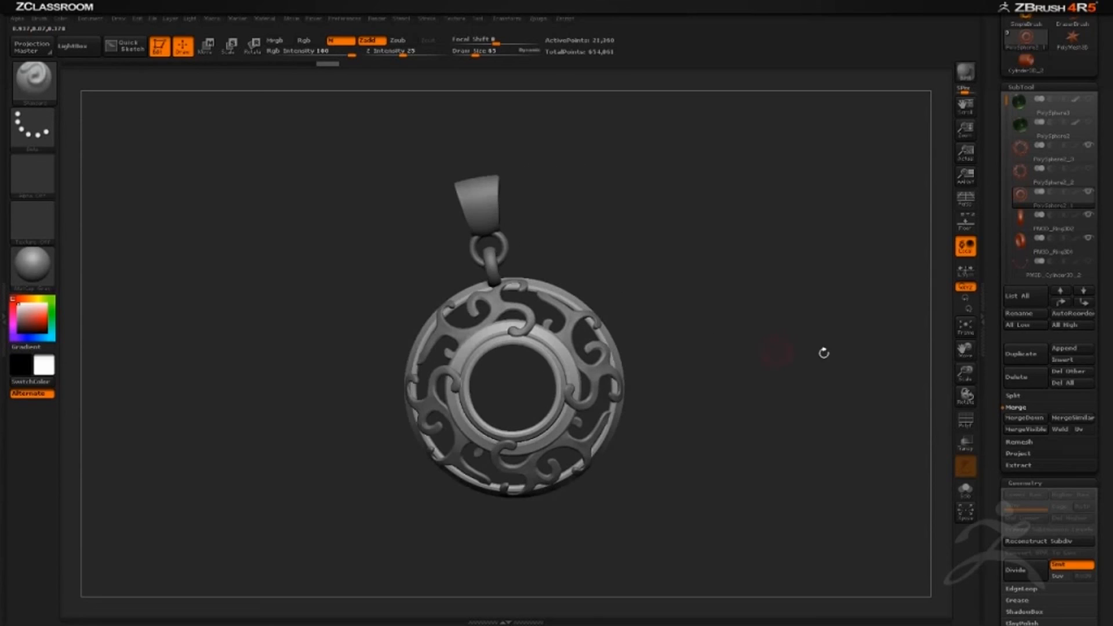
Merge the visible subtools into a new tool, append Merged_PolySphere2_1 to the necklace, and select it.
click(1036, 429)
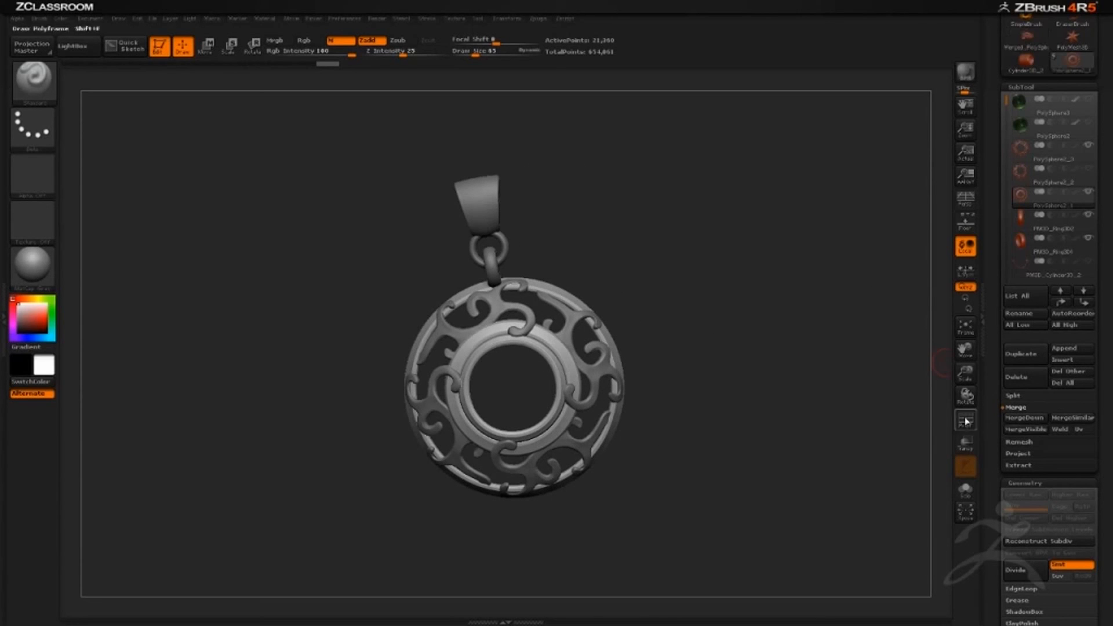
drag(997, 194, 997, 266)
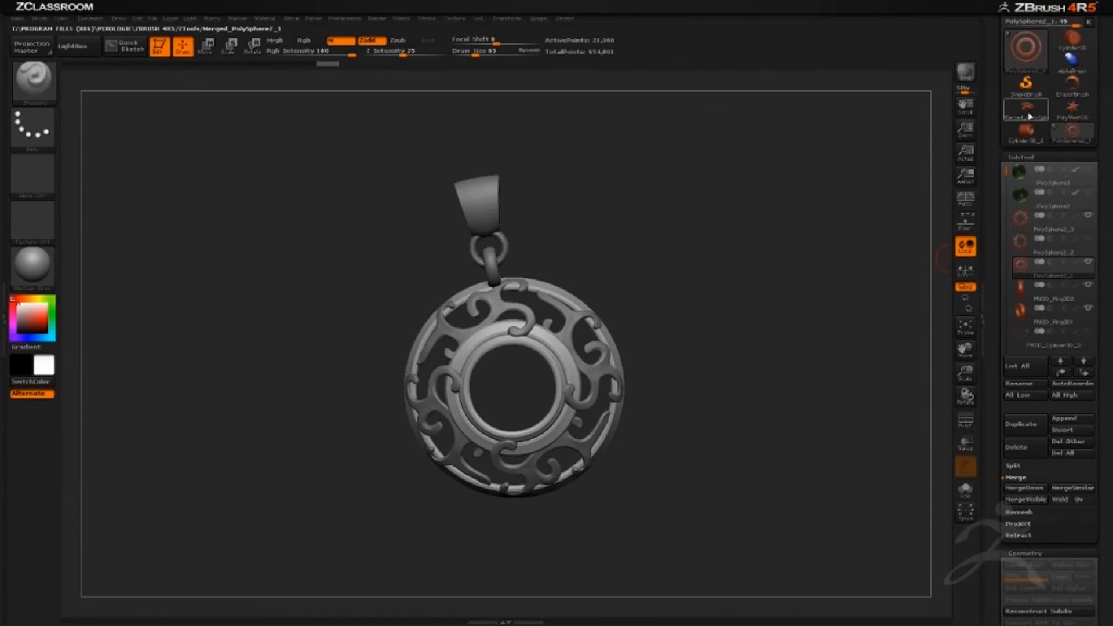
mouse_move(1033, 113)
drag(718, 350, 544, 364)
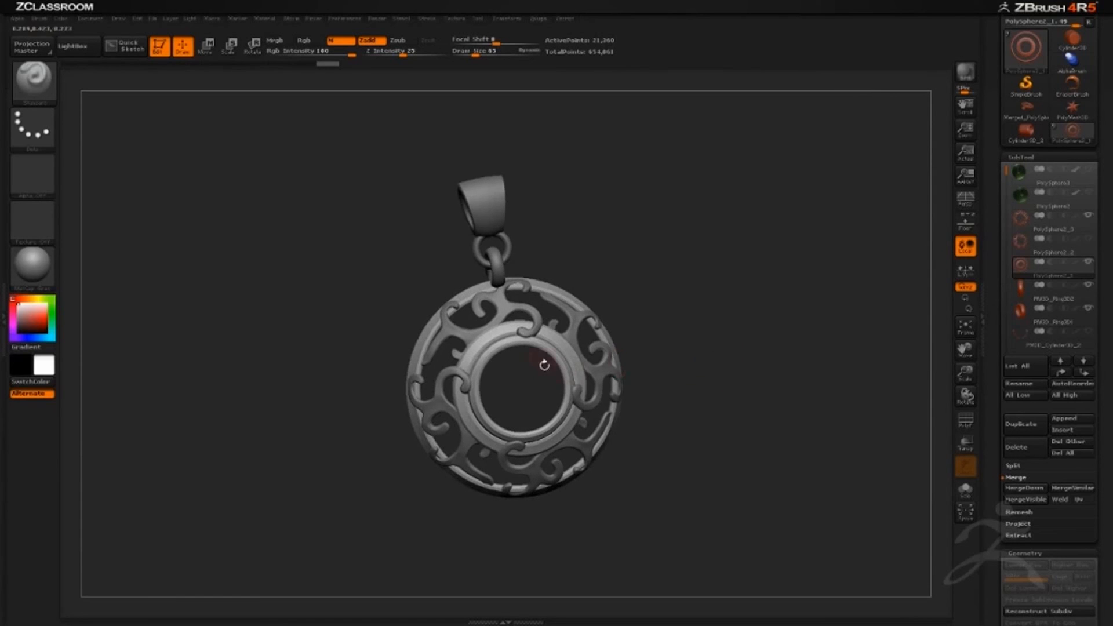
click(1065, 422)
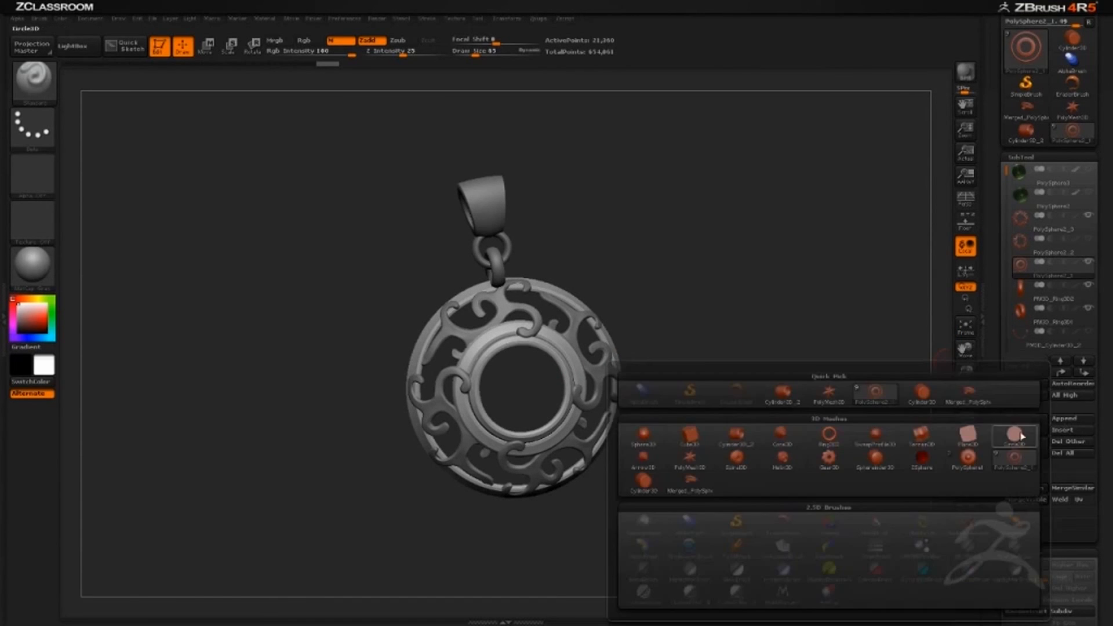
click(968, 402)
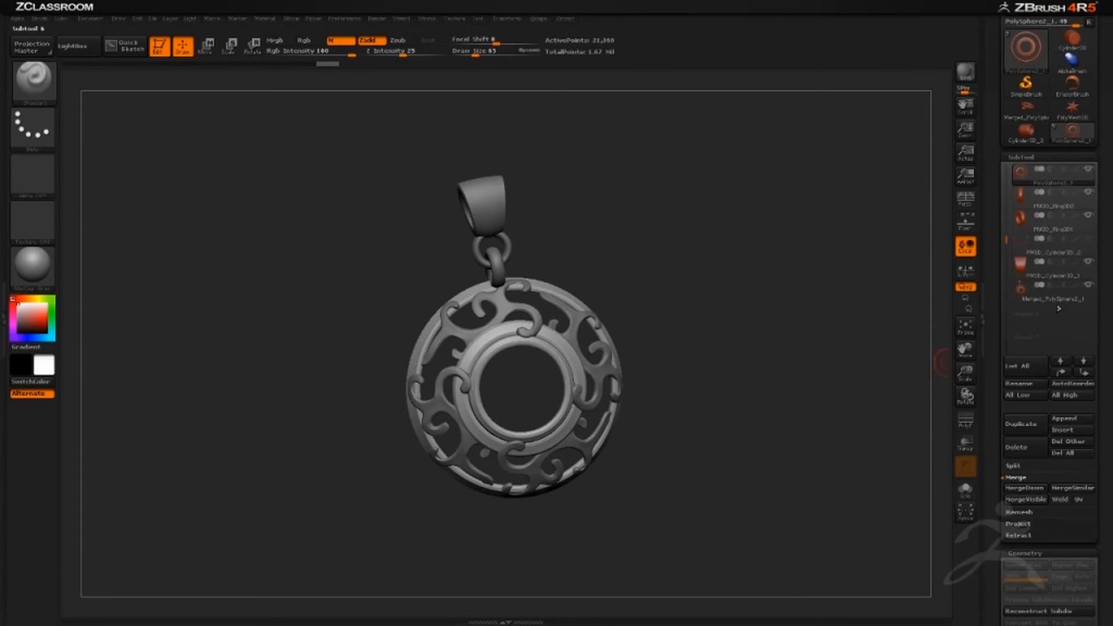
click(1069, 302)
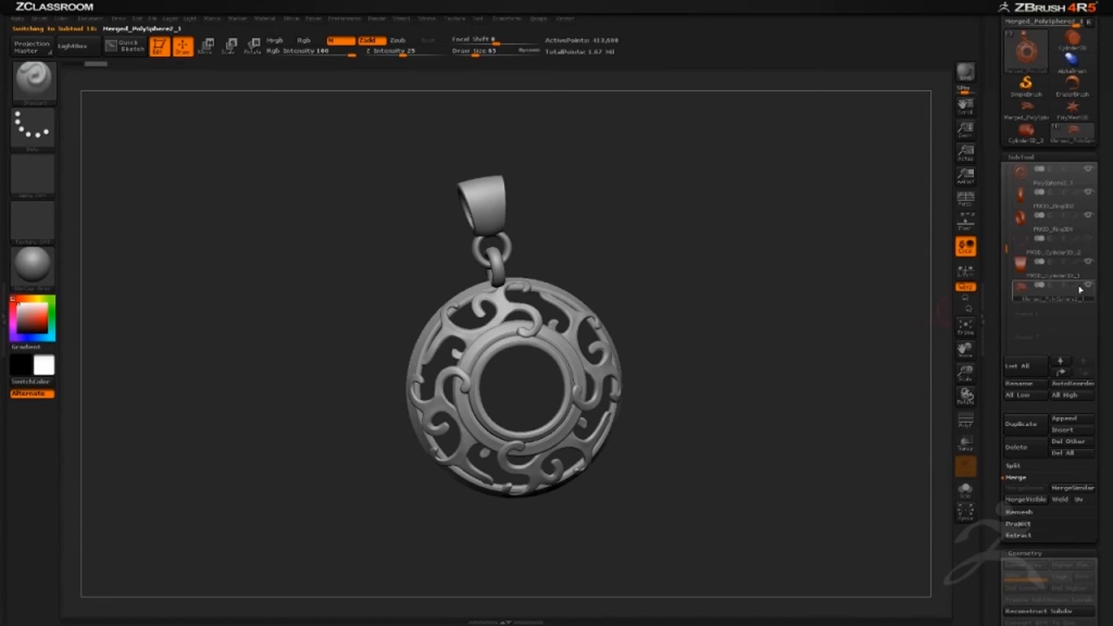
Hide the original pendant pieces and show the chain and green gem subtools alongside the merged pendant.
drag(837, 384, 850, 348)
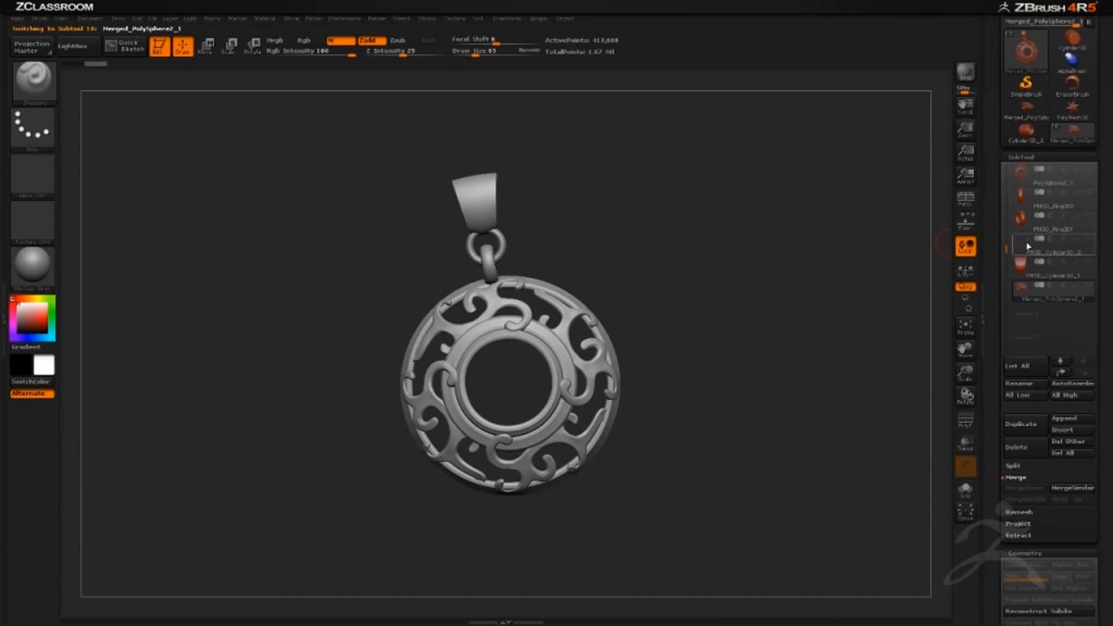
click(1088, 240)
drag(1005, 254, 984, 149)
click(1089, 195)
drag(777, 305, 997, 263)
drag(1006, 172, 1010, 256)
mouse_move(1054, 275)
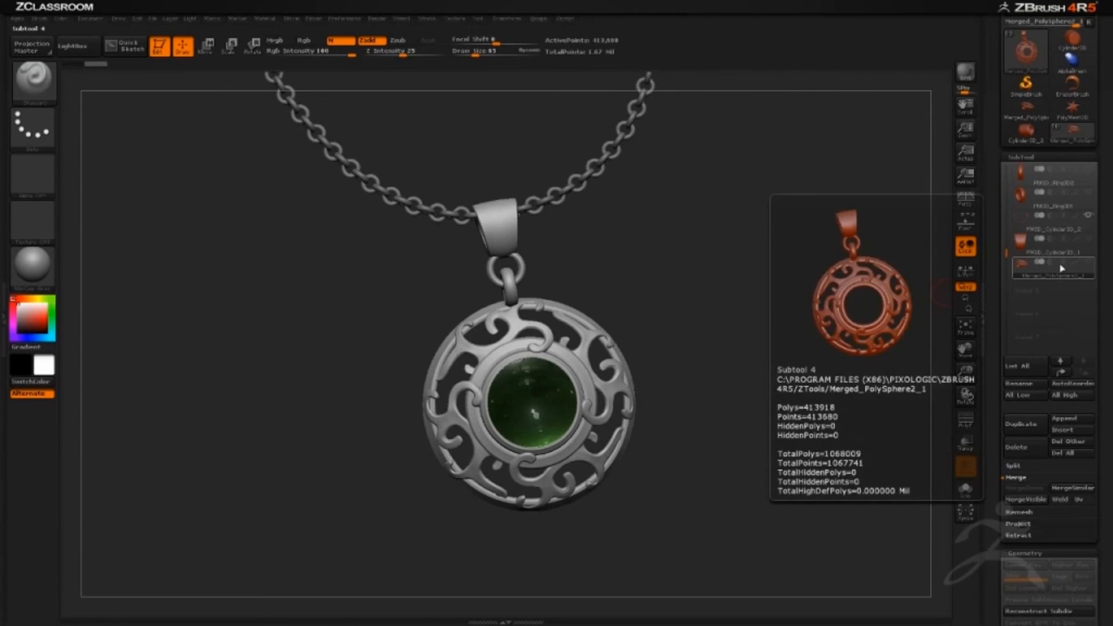
Add surface noise to the merged pendant with a noise scale of about 8.7, checking the texture in the NoiseMaker preview.
drag(832, 355, 658, 328)
drag(986, 505, 977, 288)
click(1016, 295)
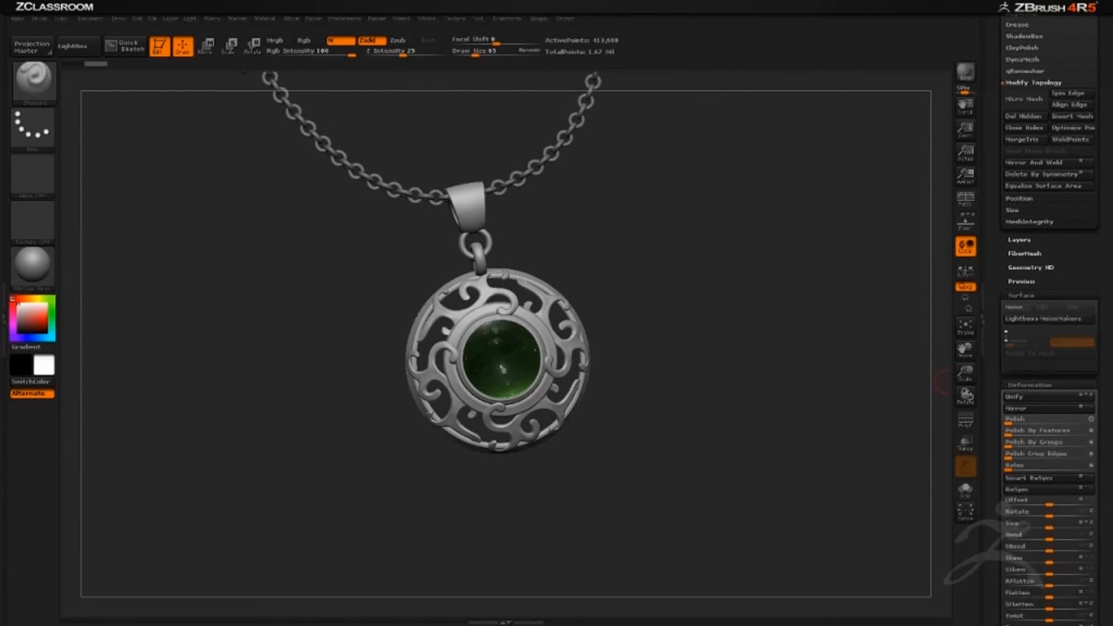
click(1016, 308)
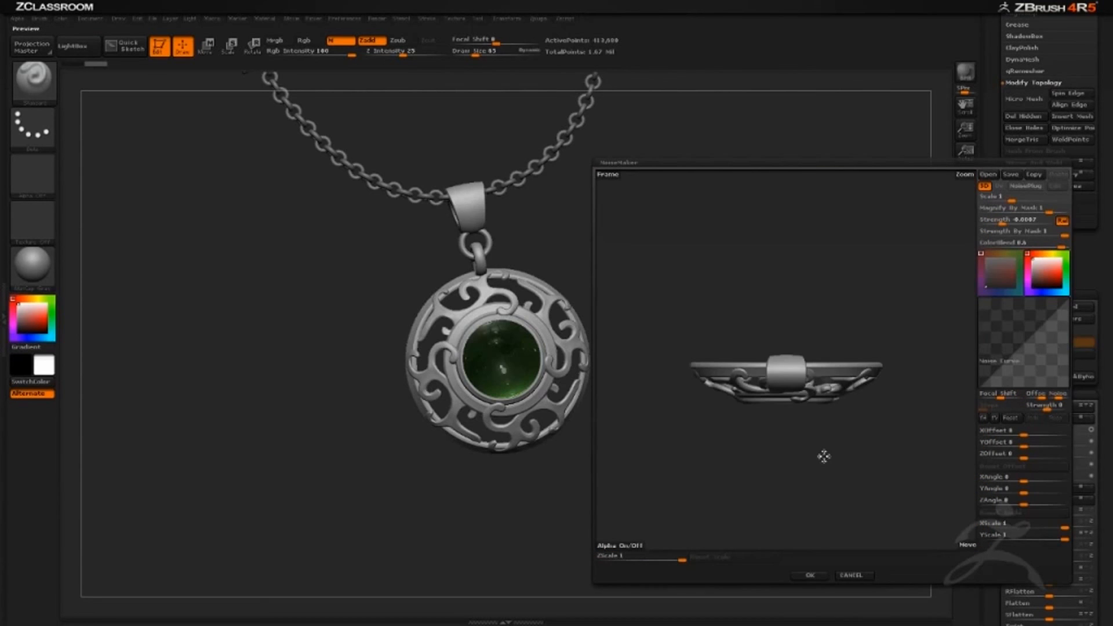
drag(824, 456, 840, 356)
alt+drag(929, 384, 953, 234)
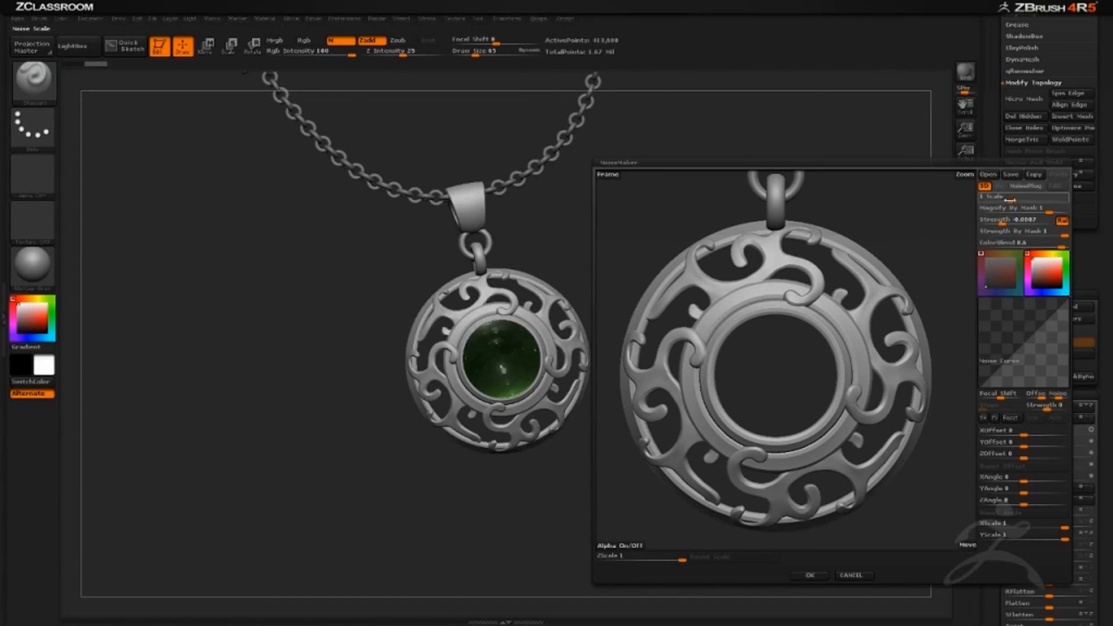
drag(1010, 199, 1016, 198)
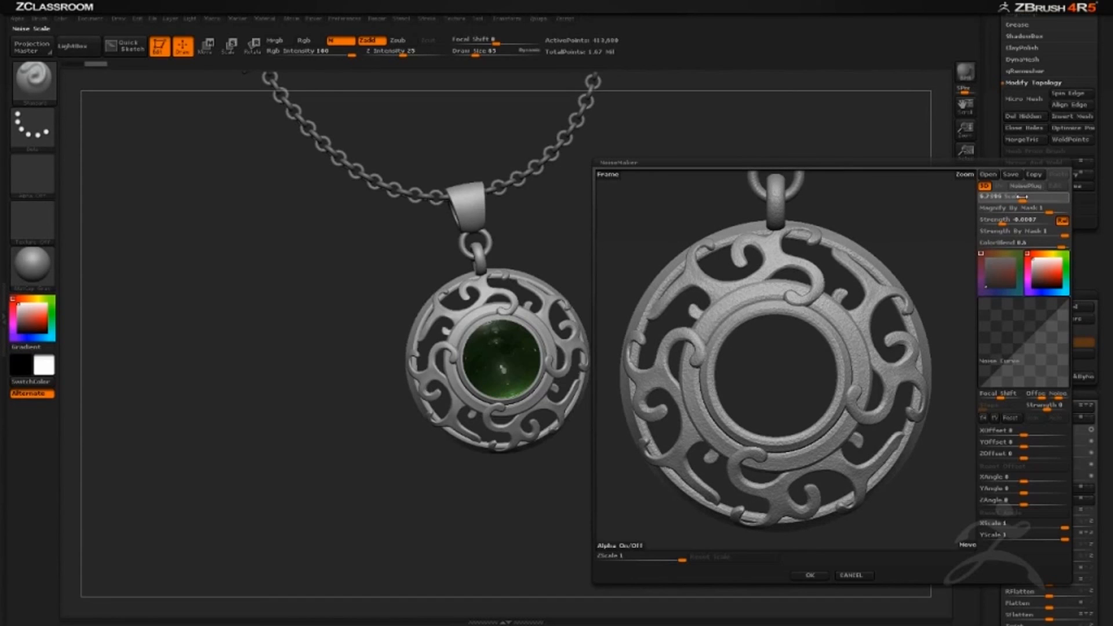
drag(1025, 197, 1025, 196)
drag(941, 262, 918, 325)
mouse_move(920, 286)
mouse_down()
mouse_move(924, 296)
mouse_move(912, 277)
mouse_up()
drag(1022, 197, 1021, 198)
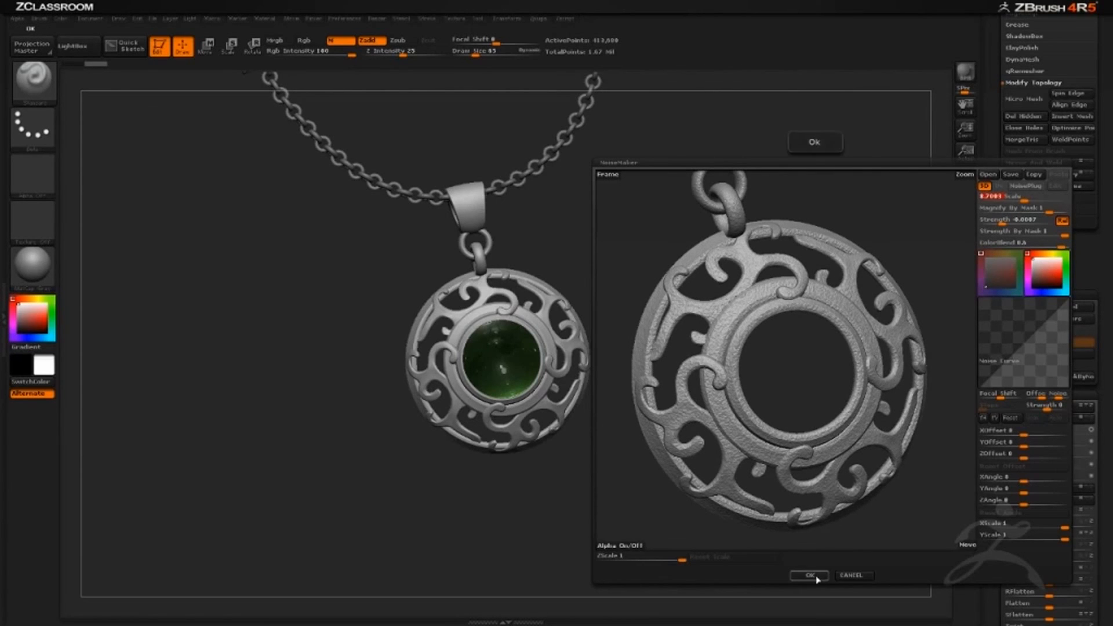
click(810, 575)
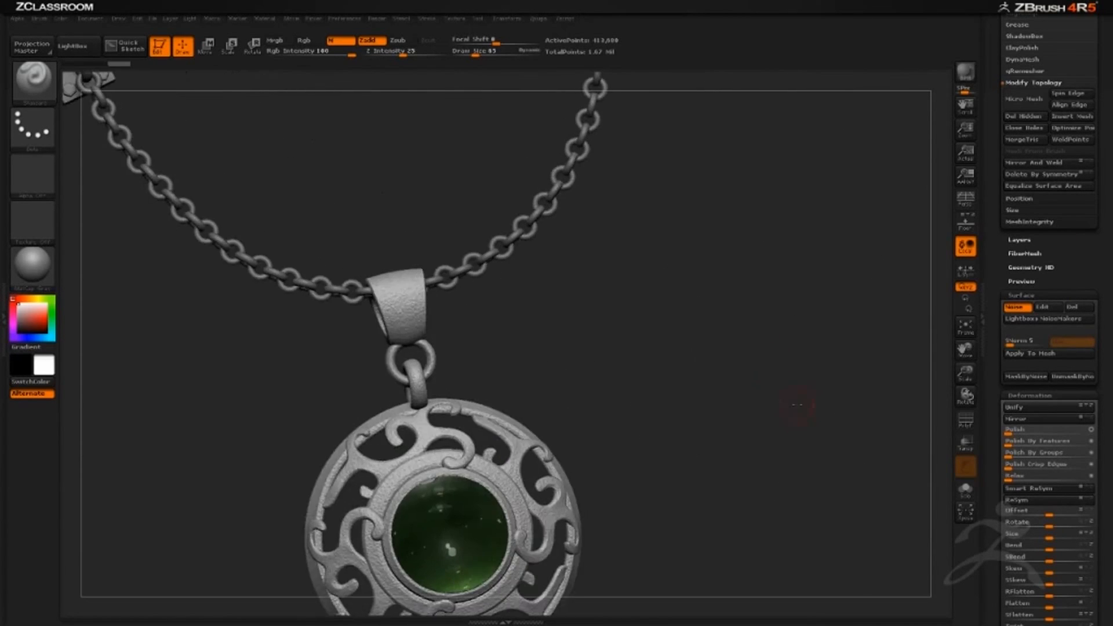
Preview the MatCap GreenRoma material on the necklace and switch to MatCap Metal01.
alt+drag(797, 404, 741, 403)
drag(652, 268, 210, 282)
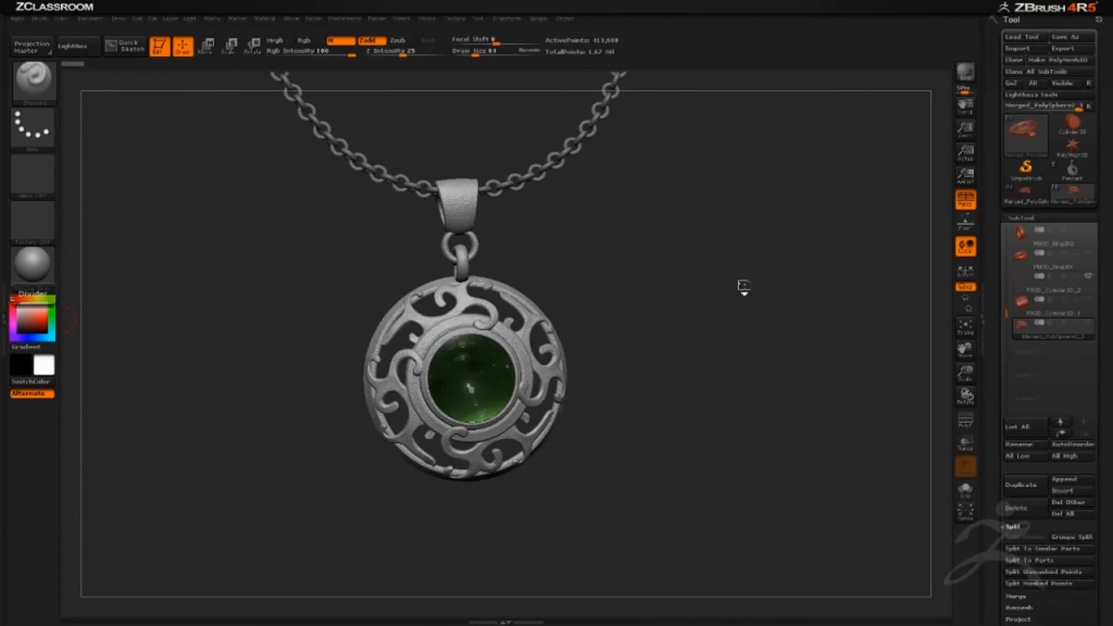
mouse_move(740, 285)
mouse_down()
mouse_move(715, 311)
mouse_move(567, 296)
mouse_up()
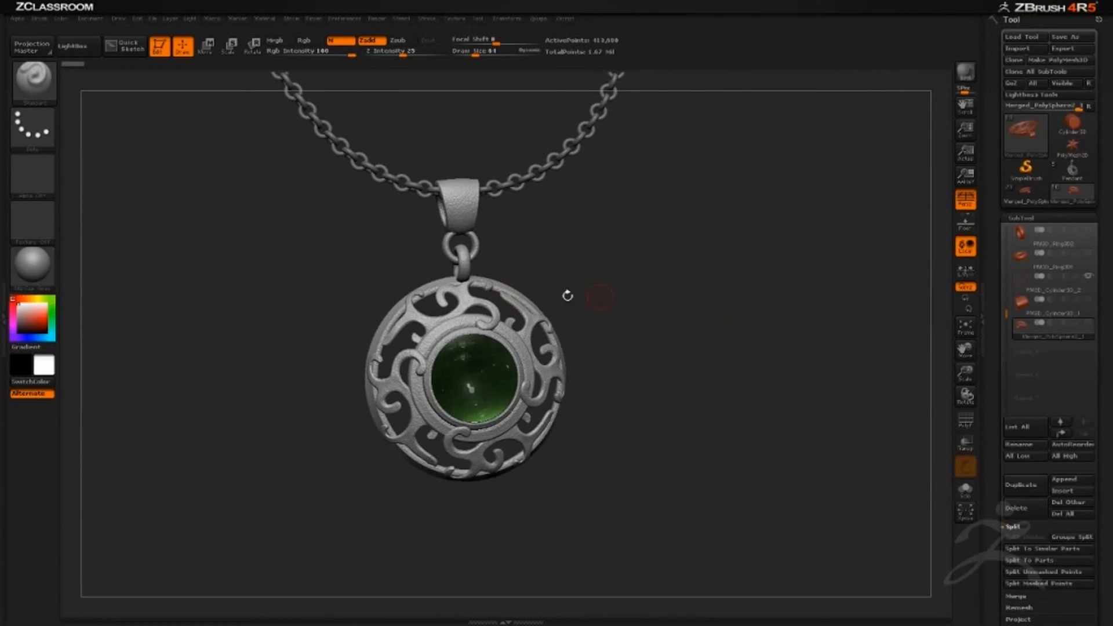
click(44, 282)
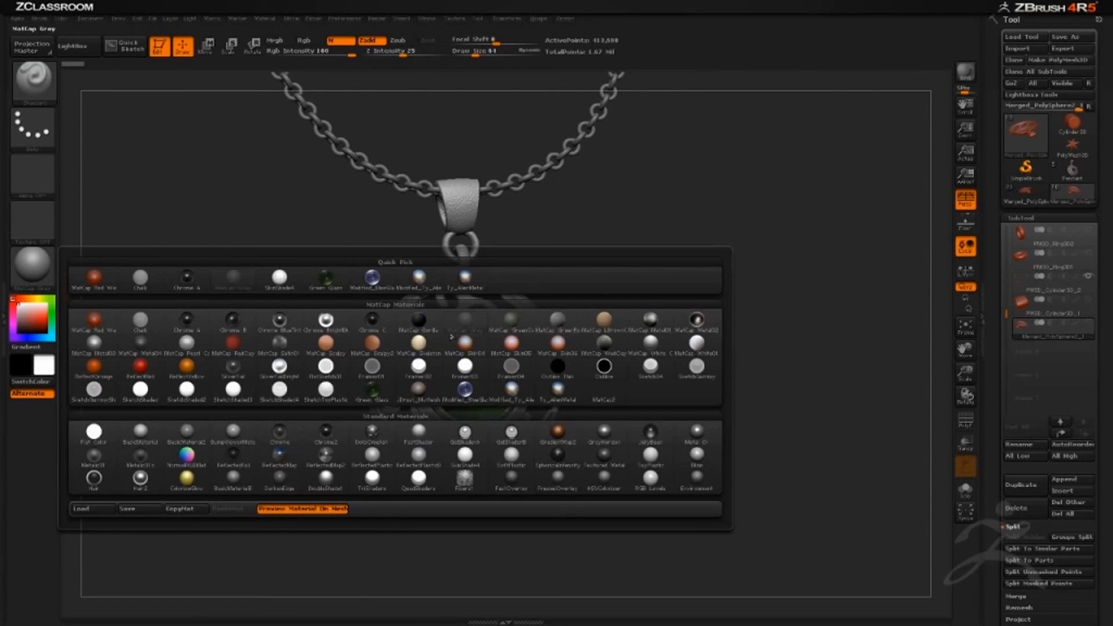
click(553, 328)
click(53, 282)
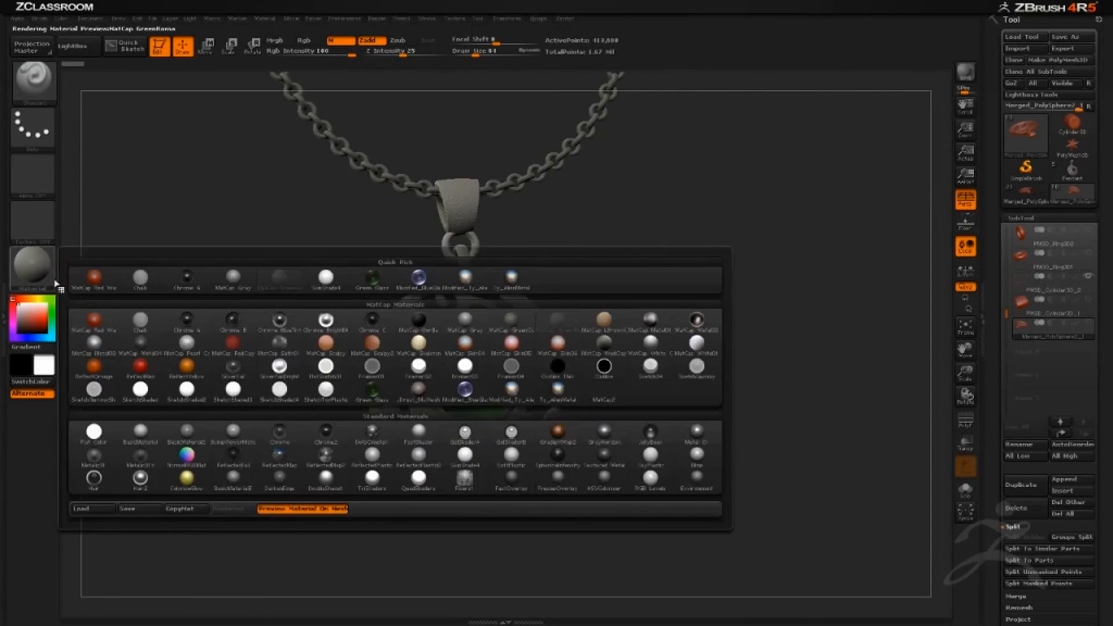
click(665, 331)
drag(713, 338, 774, 256)
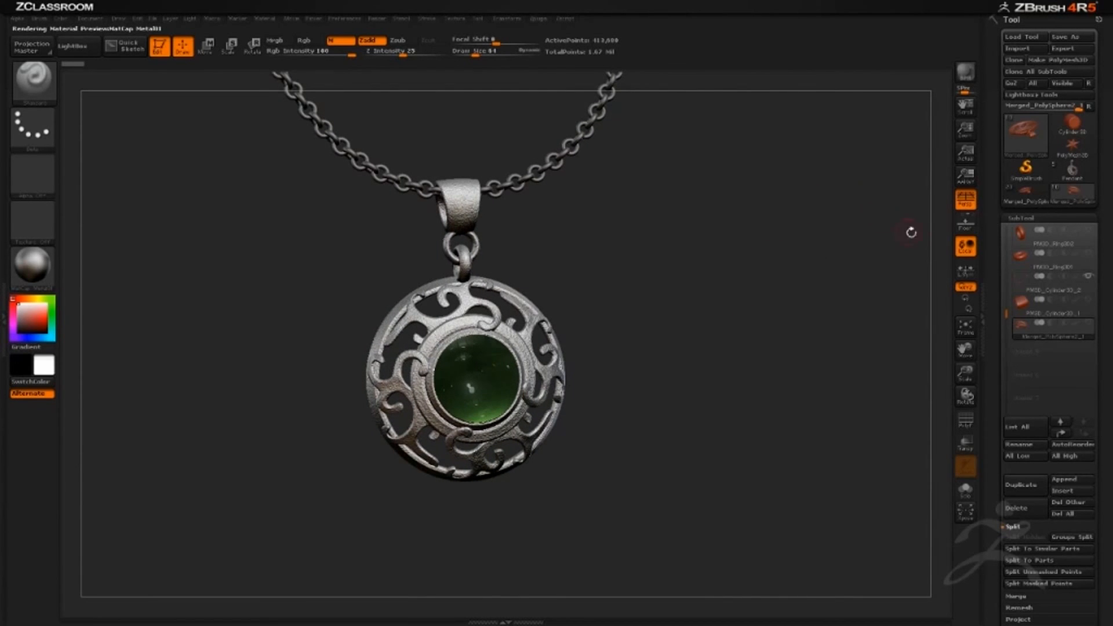
Switch to the Pendant tool and examine the finished necklace on the female bust from several angles and distances.
click(1072, 169)
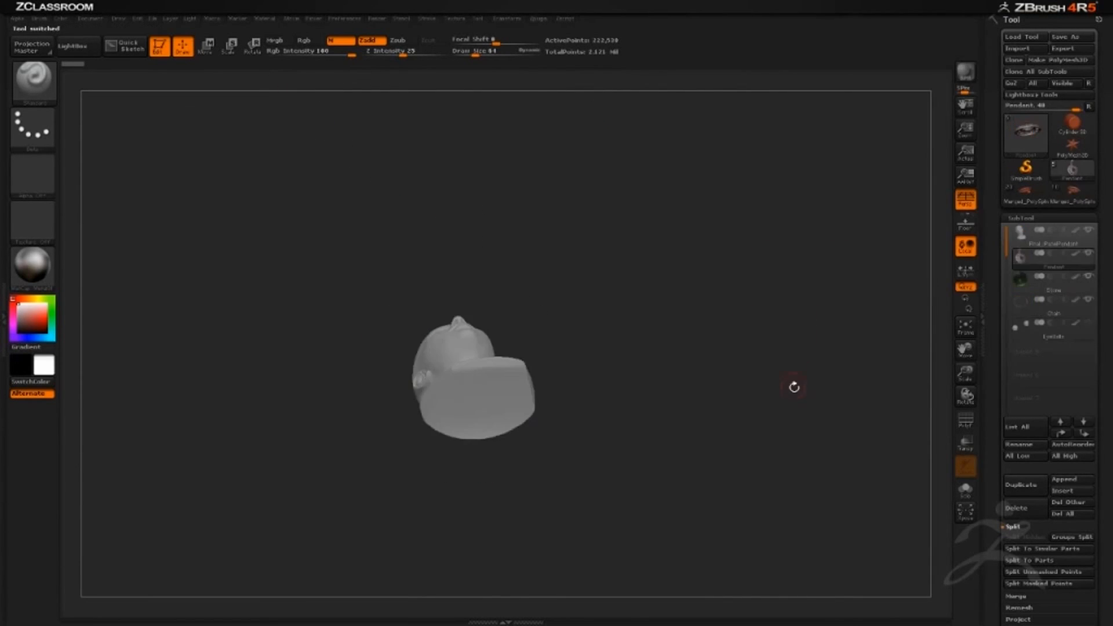
drag(802, 388, 811, 419)
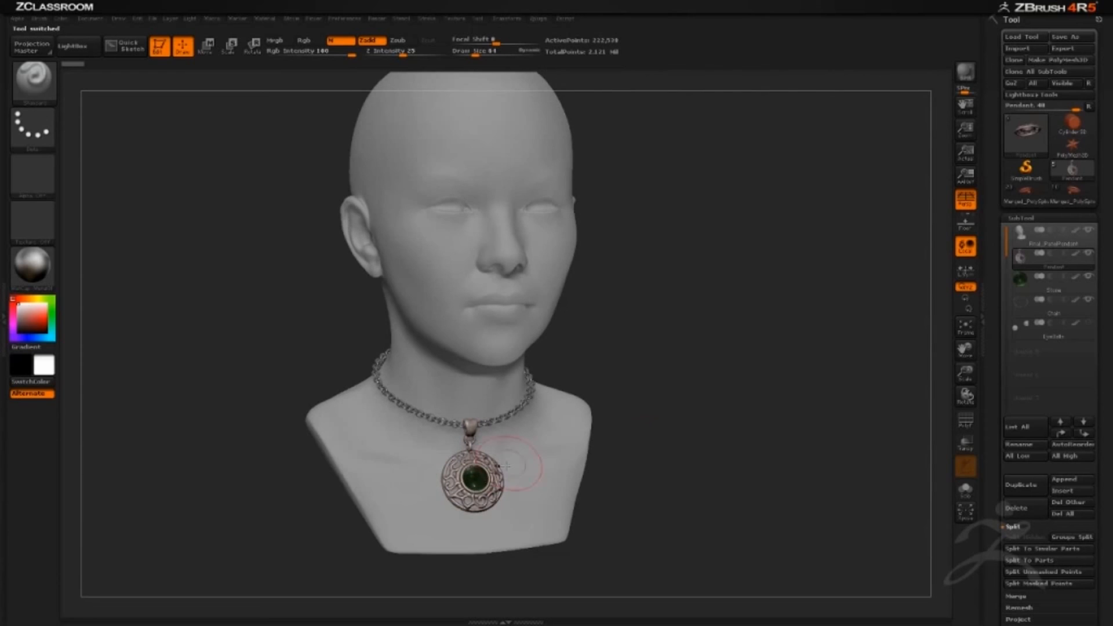
drag(777, 467, 820, 519)
alt+drag(798, 350, 794, 194)
drag(794, 194, 749, 199)
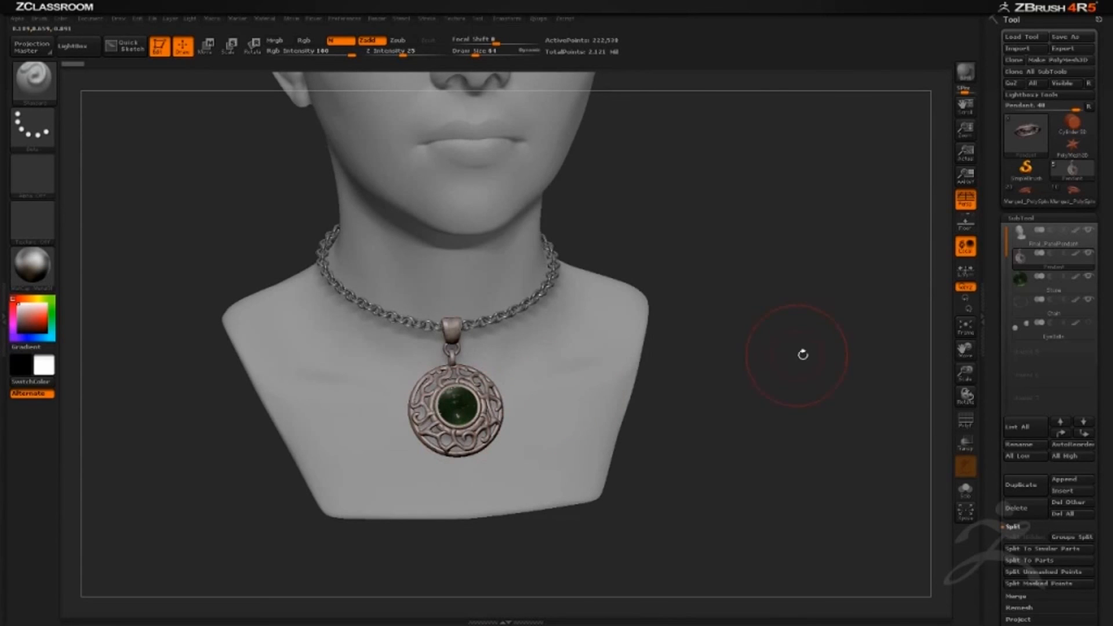
mouse_move(803, 354)
mouse_down()
mouse_move(747, 358)
mouse_move(808, 356)
mouse_move(759, 333)
mouse_move(757, 261)
mouse_move(765, 440)
mouse_move(718, 423)
mouse_move(756, 404)
mouse_move(721, 413)
mouse_move(775, 426)
mouse_move(753, 428)
mouse_move(773, 429)
mouse_move(727, 402)
mouse_move(757, 399)
mouse_move(675, 440)
mouse_move(712, 437)
mouse_up()
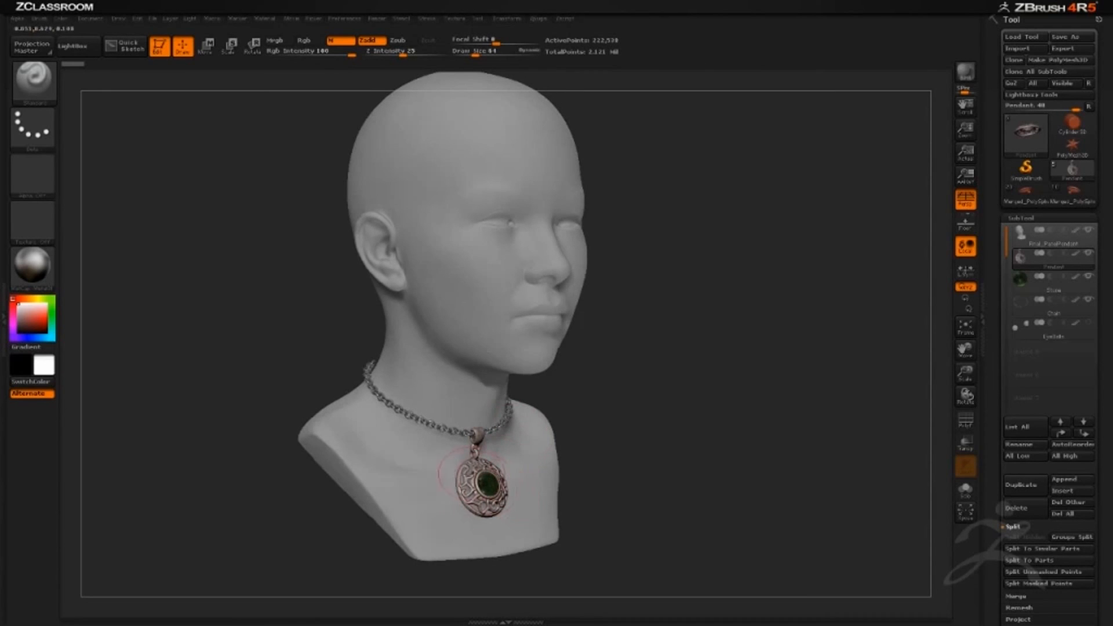
drag(707, 489, 627, 491)
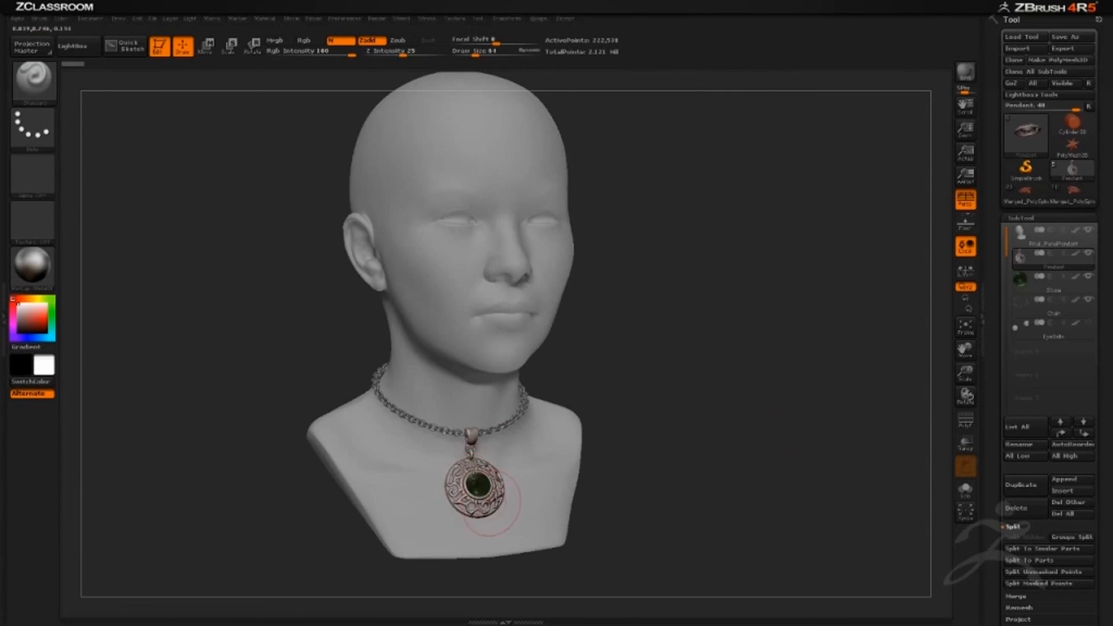
mouse_move(715, 475)
mouse_down()
mouse_move(734, 474)
mouse_move(710, 475)
mouse_move(721, 475)
mouse_up()
mouse_move(784, 286)
mouse_down()
mouse_move(811, 232)
mouse_move(784, 261)
mouse_move(789, 289)
mouse_up()
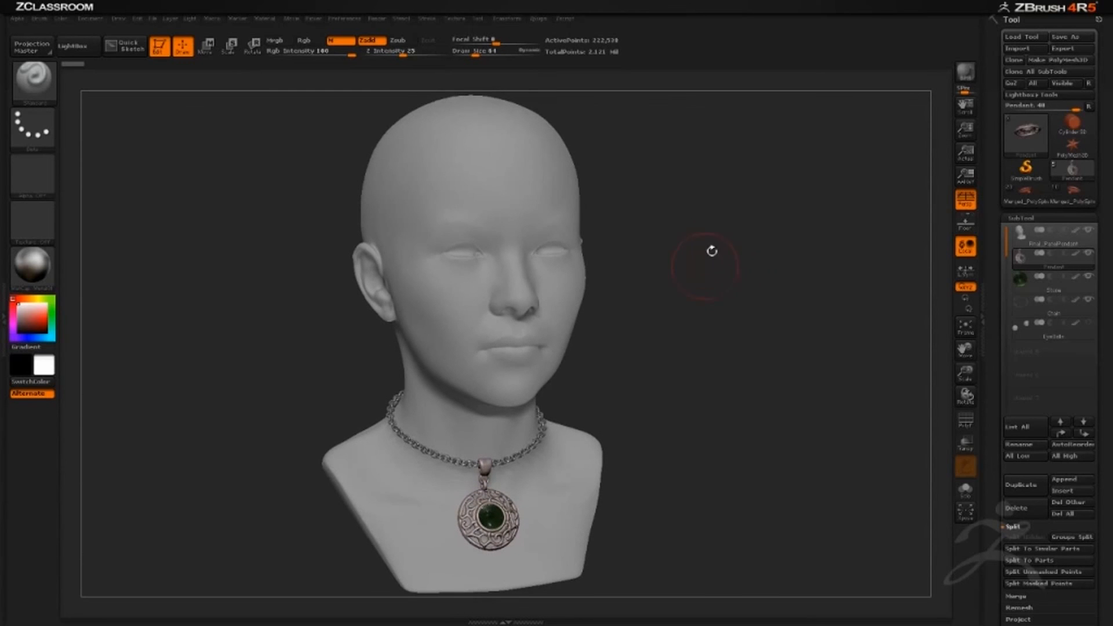